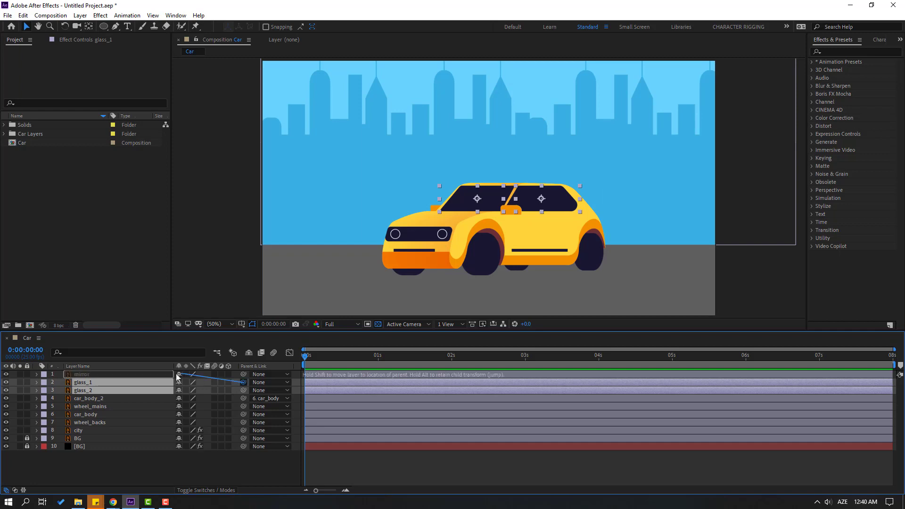
Add a null object to the Car composition and center its anchor point within the layer
click(91, 473)
click(81, 16)
mouse_move(84, 28)
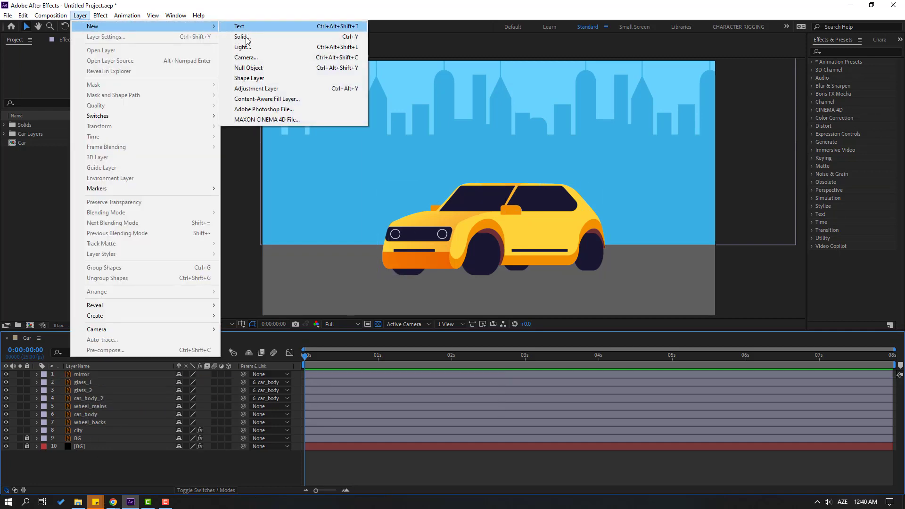
click(242, 67)
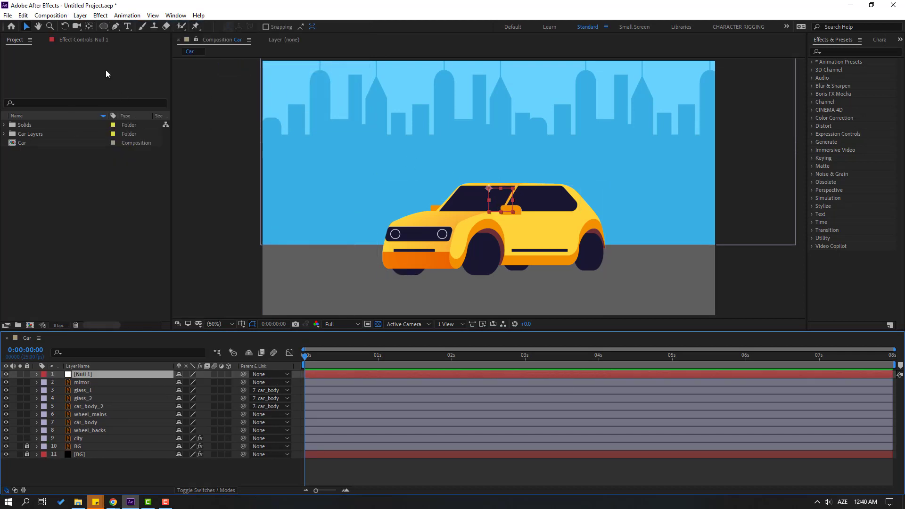
click(89, 26)
key(ctrl+alt+Home)
click(27, 27)
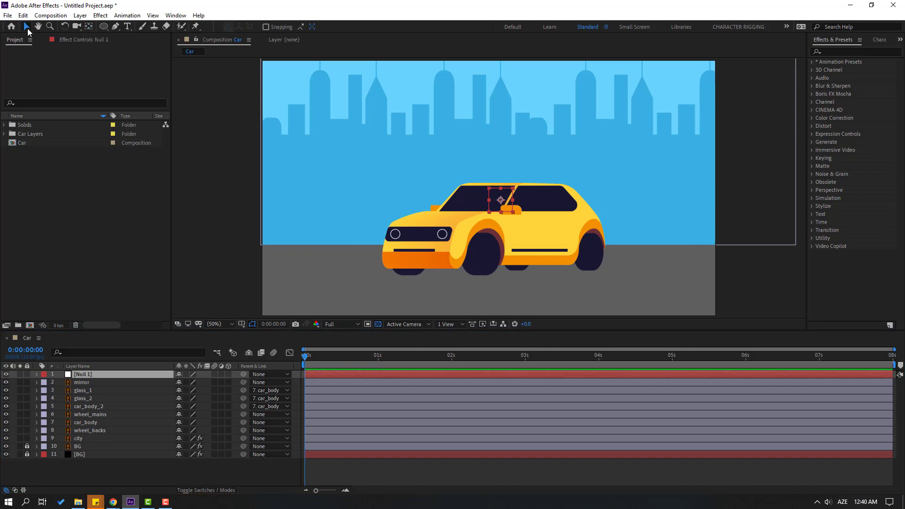
Move the null onto the car's side just below the mirror and rename it Car Control
drag(509, 211, 531, 232)
key(Return)
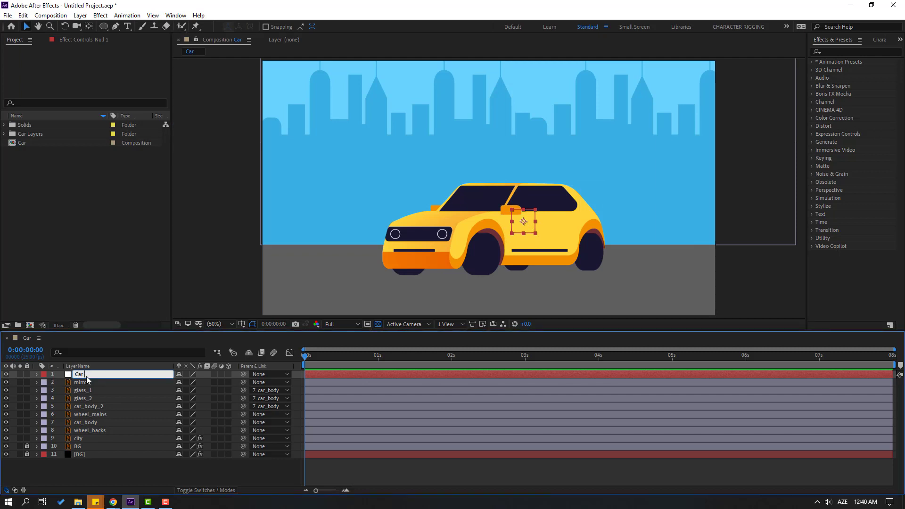
text(Car Control)
key(Return)
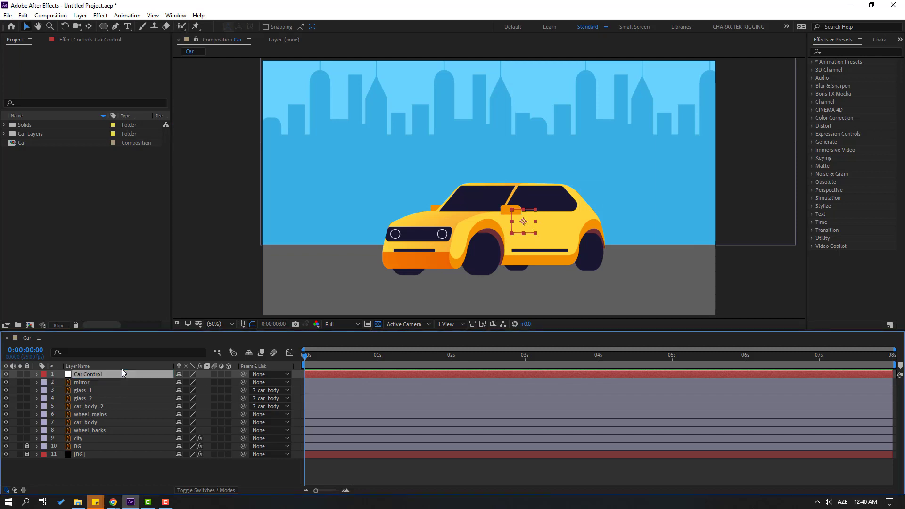
Parent the wheel_mains, car_body and wheel_backs layers to the Car Control null
click(89, 423)
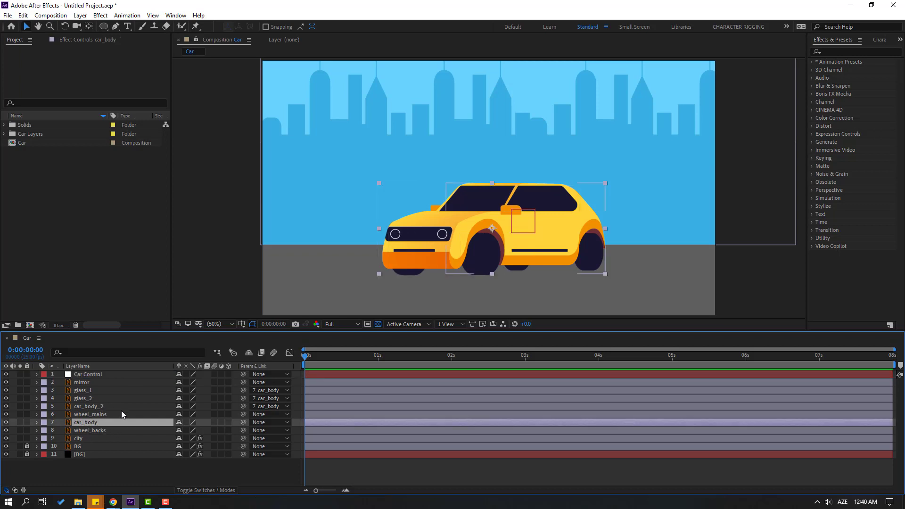
ctrl+click(98, 432)
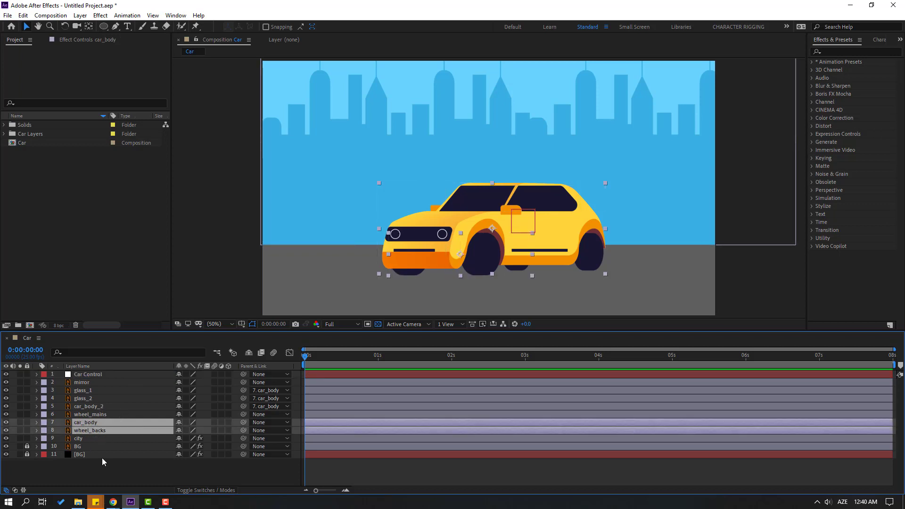
ctrl+click(94, 414)
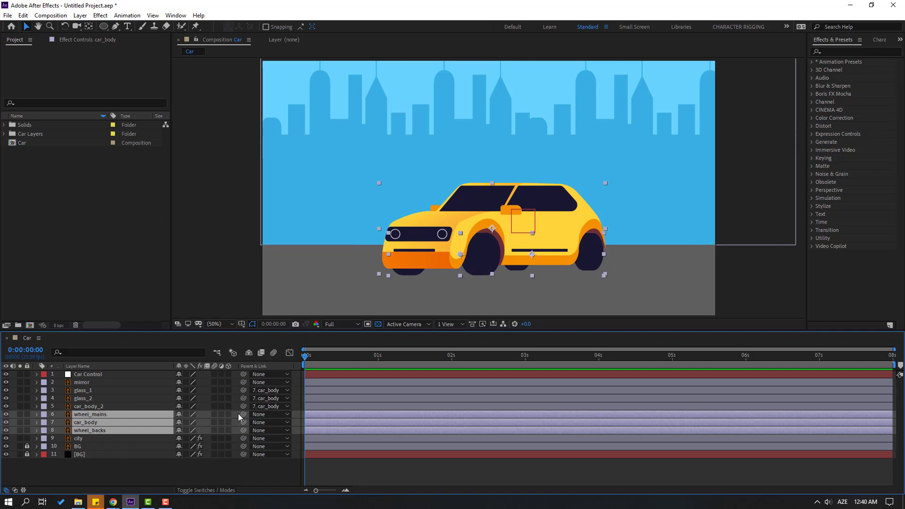
drag(242, 414, 91, 377)
click(89, 469)
Test the rig by moving the Car Control null slightly, and undo the move
click(95, 376)
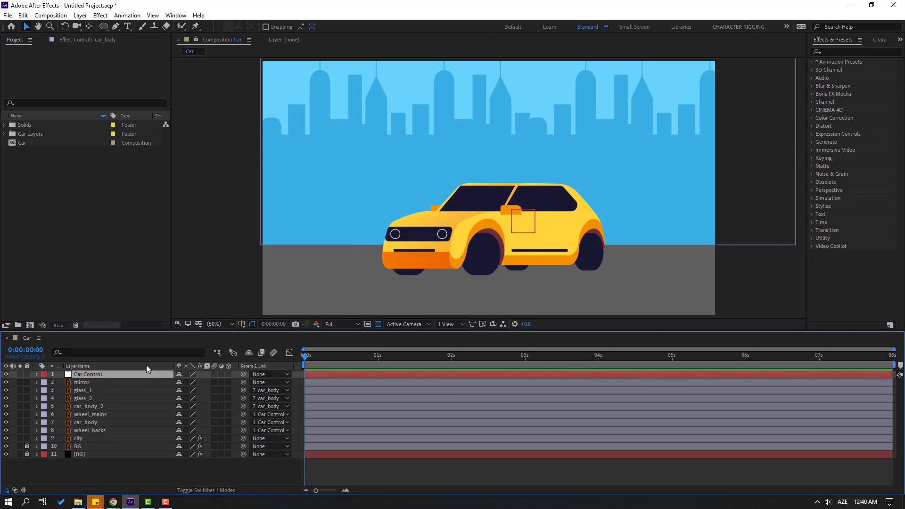
mouse_move(531, 221)
mouse_down()
mouse_move(542, 213)
mouse_move(533, 223)
mouse_up()
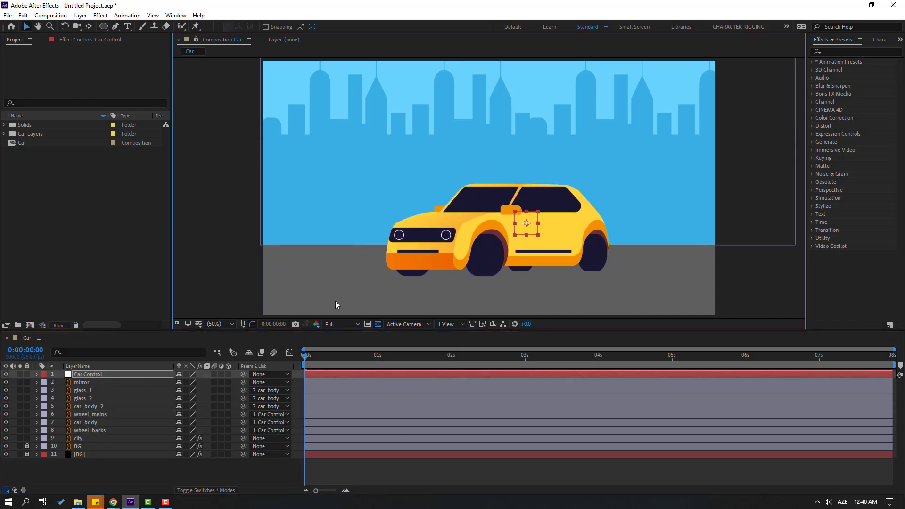
key(ctrl+z)
Parent the mirror layer to car_body
click(84, 383)
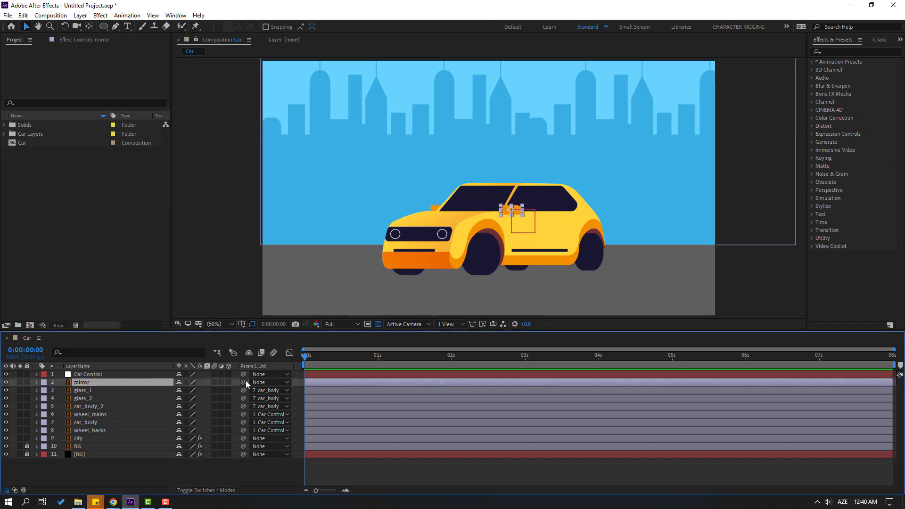
drag(244, 383, 90, 423)
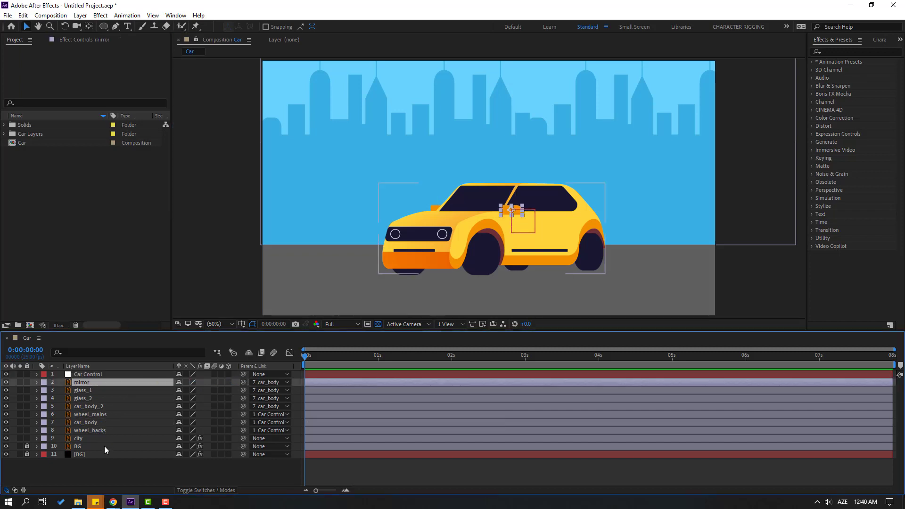
Set a Position keyframe on the car_body layer at 0:00:00:00
click(89, 423)
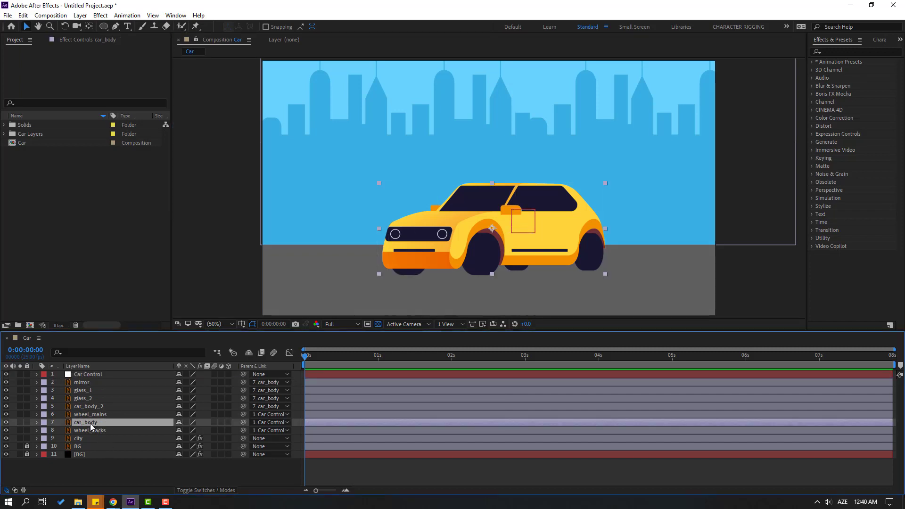
key(p)
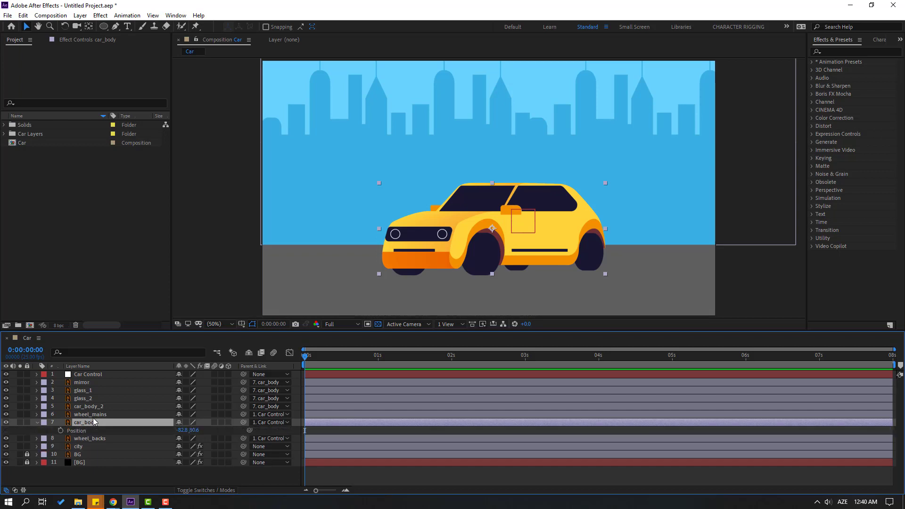
click(60, 431)
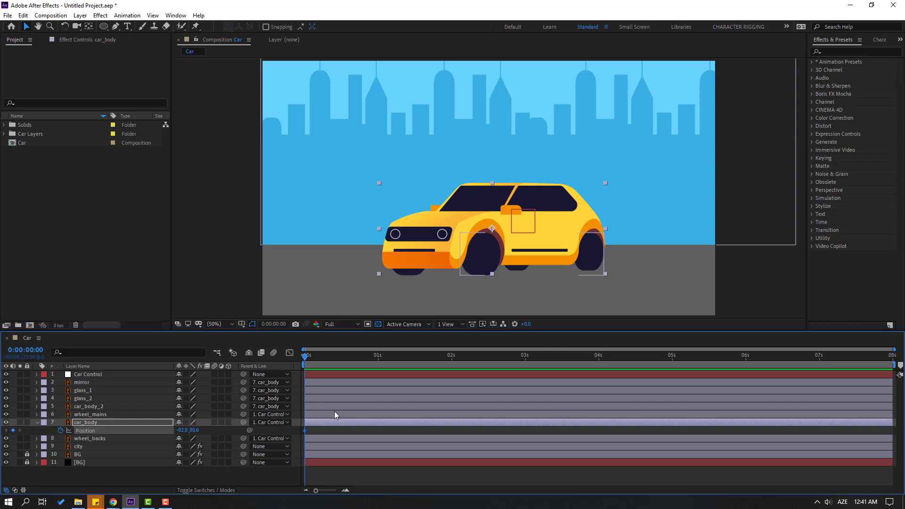
At 0:00:00:10, lower the car body by setting car_body's Y position to 90.6
click(273, 324)
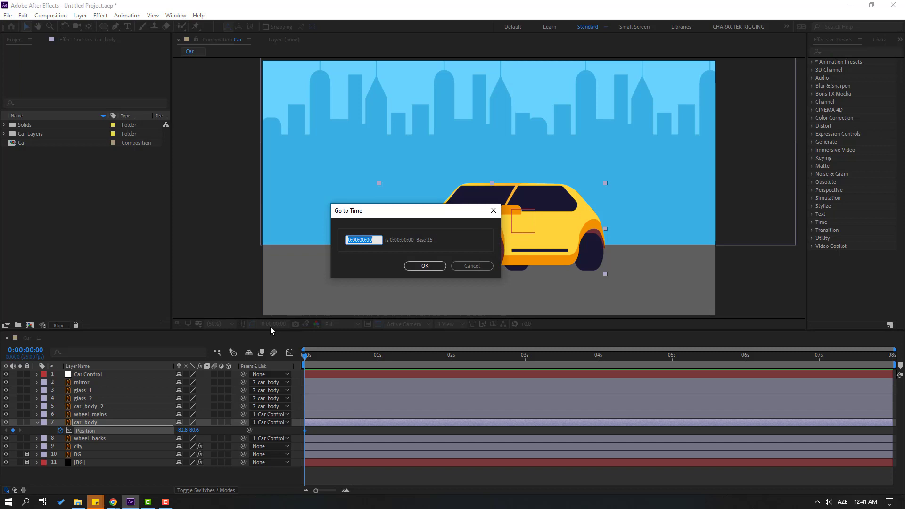
text(+10)
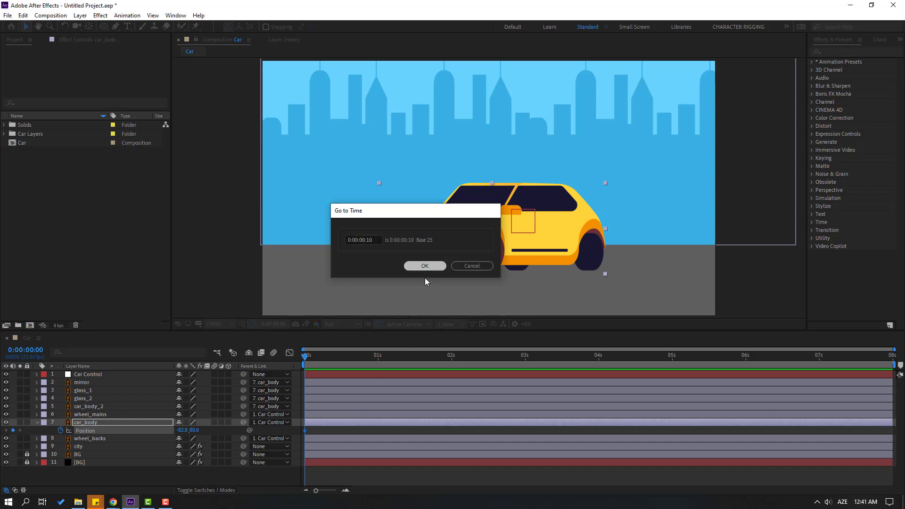
key(Return)
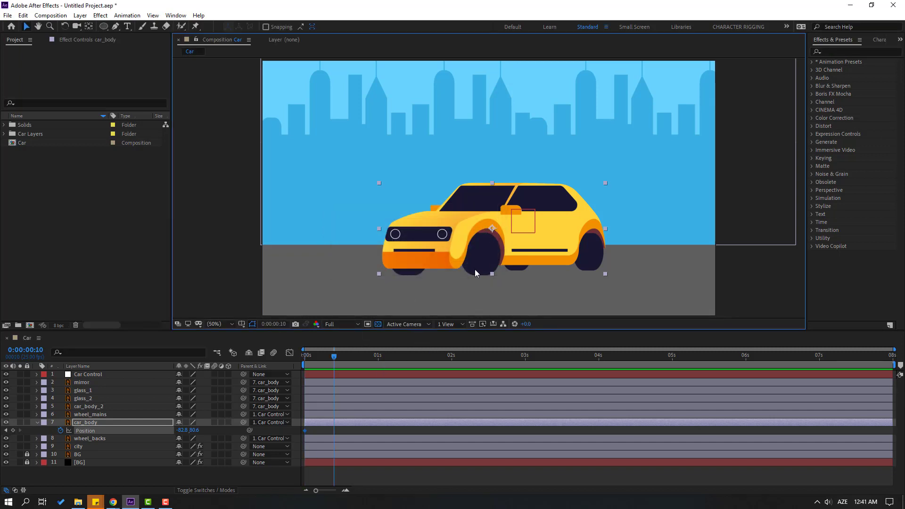
scroll(474, 270, up, 2)
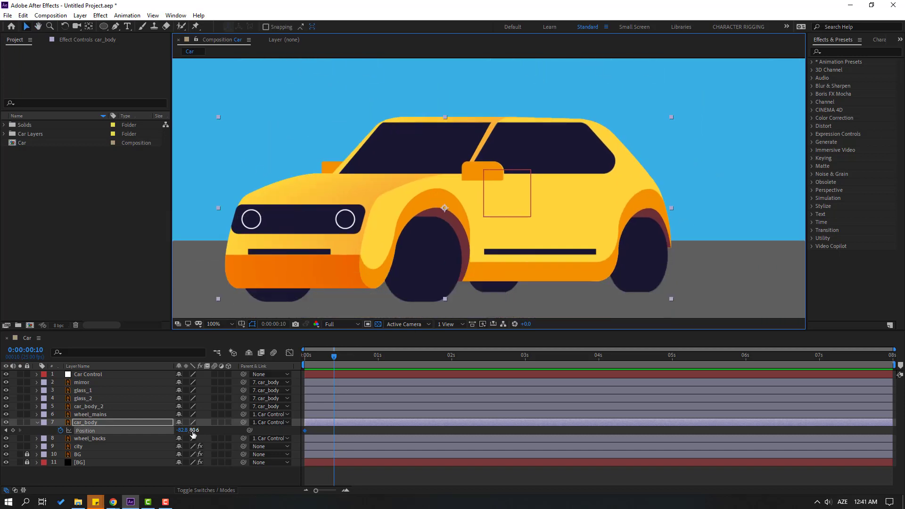
drag(194, 431, 251, 477)
Duplicate car_body's first Position keyframe at 0:00:00:20 to return the body to its starting height
key(shift+Page_Down)
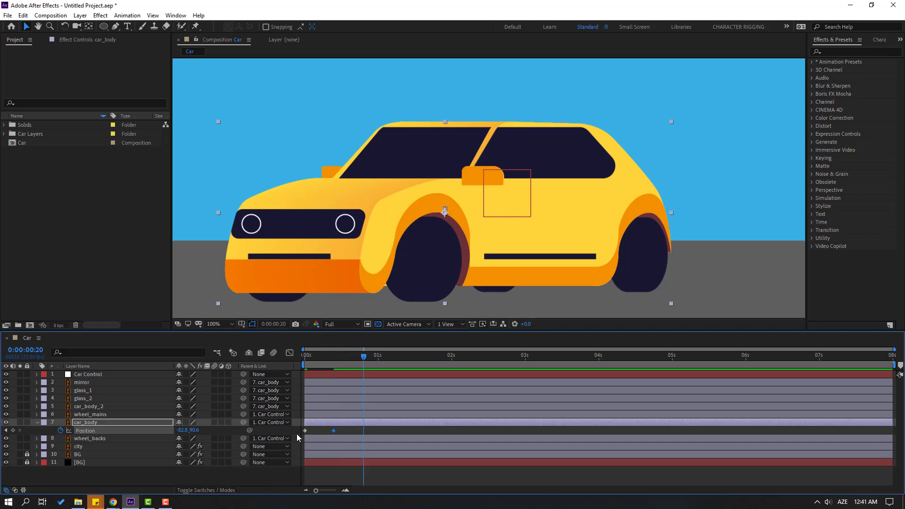
drag(302, 434, 312, 428)
key(shift+Up)
Apply Easy Ease to all three Position keyframes of car_body
drag(375, 428, 299, 434)
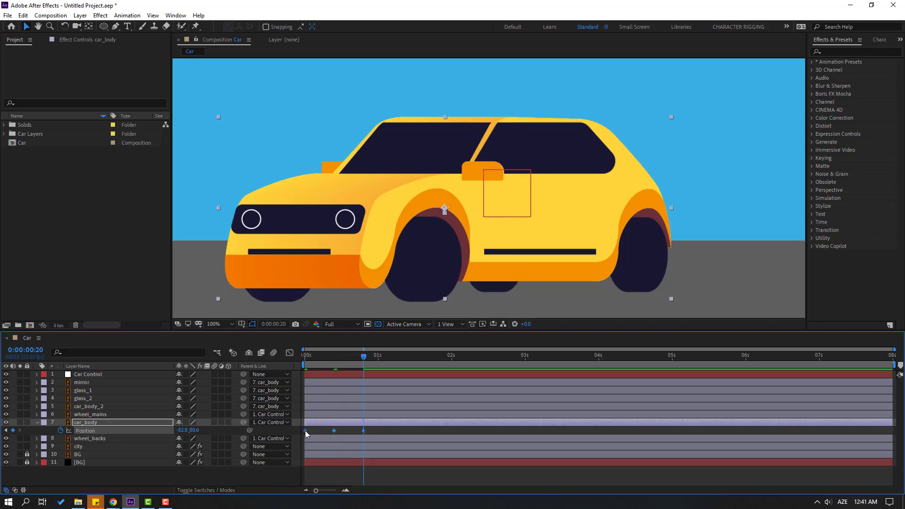
right_click(305, 431)
mouse_move(358, 424)
click(454, 362)
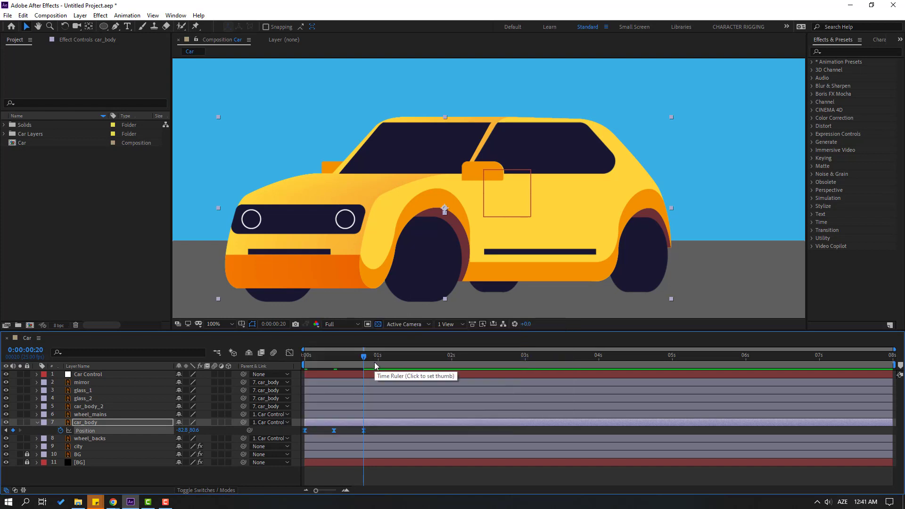
Shorten the work area to just past the last Position keyframe and preview the body's bounce
key(space)
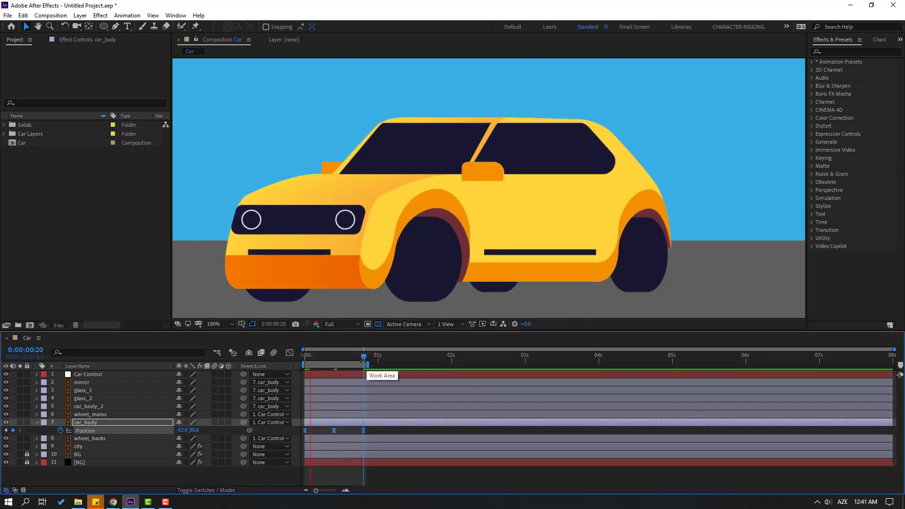
key(space)
Add a Rotation keyframe of -0.5° to car_body at 0:00:00:00
click(86, 424)
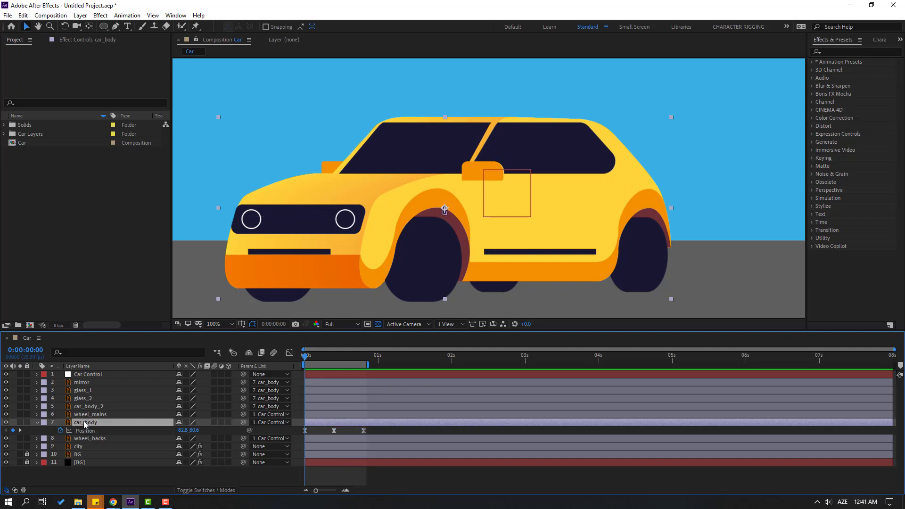
key(shift+r)
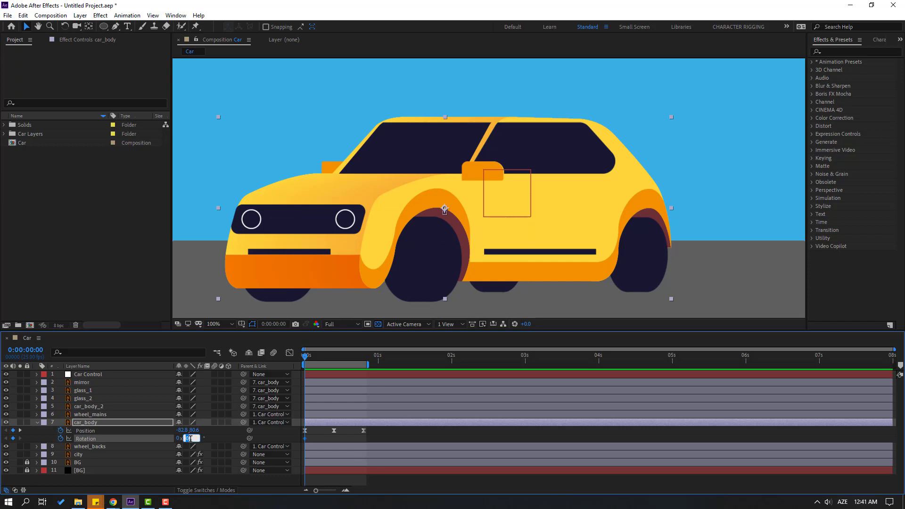
key(alt+shift)
text(-)
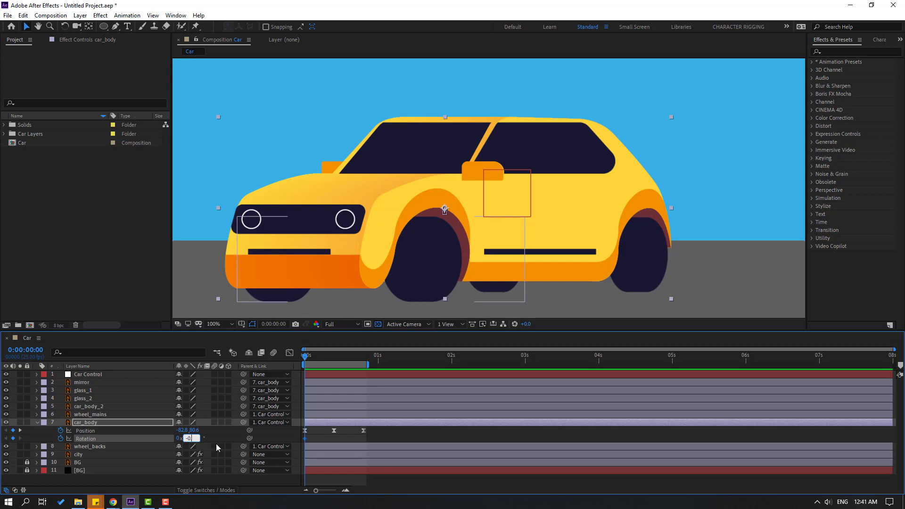
text(0.5)
key(Return)
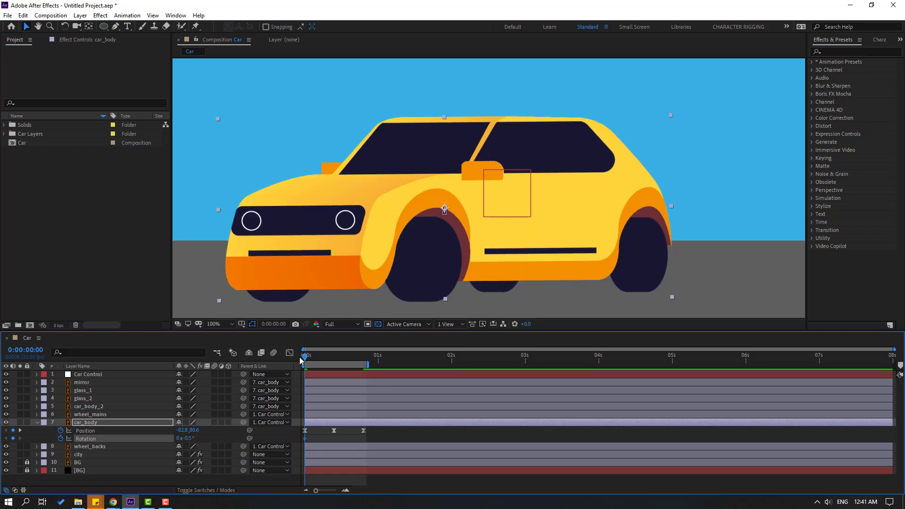
Set car_body's rotation to 0.5° at 0:00:00:10
click(315, 357)
drag(315, 357, 335, 357)
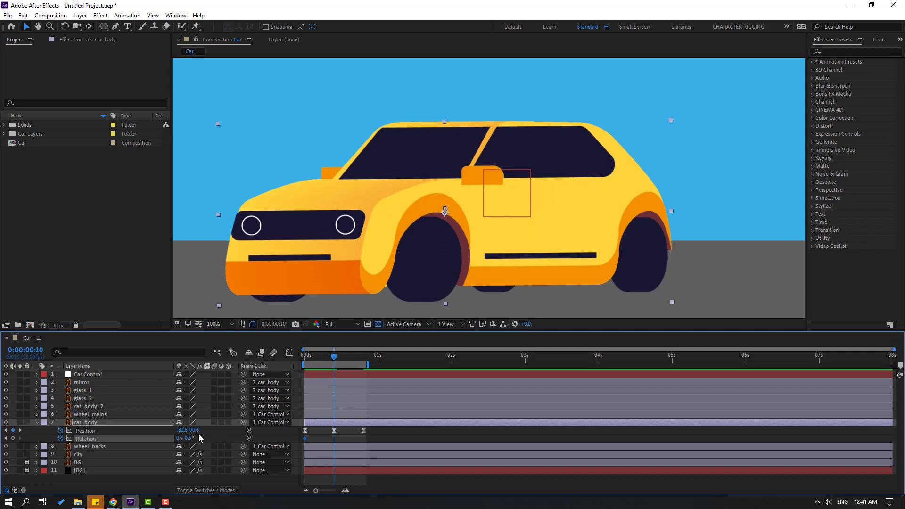
click(189, 438)
text(0.5)
key(Return)
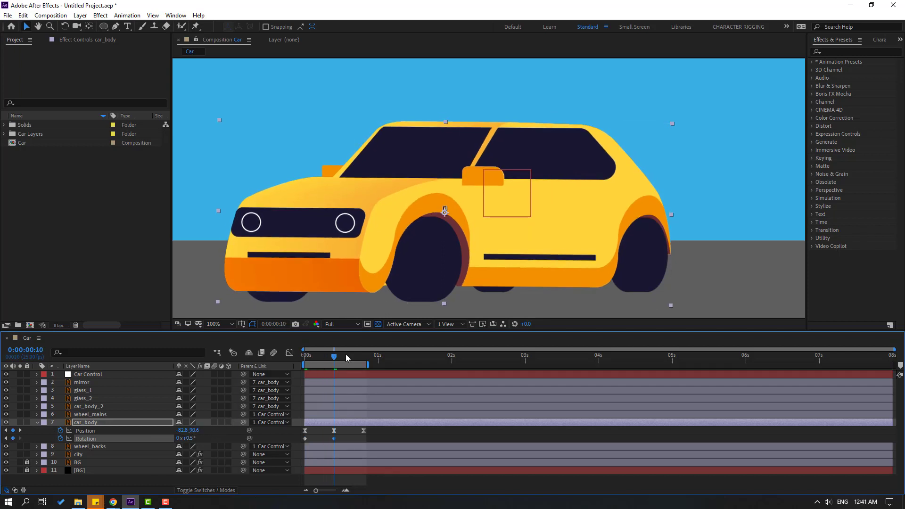
Copy car_body's first Rotation keyframe and paste it at 0:00:00:20
drag(335, 357, 364, 357)
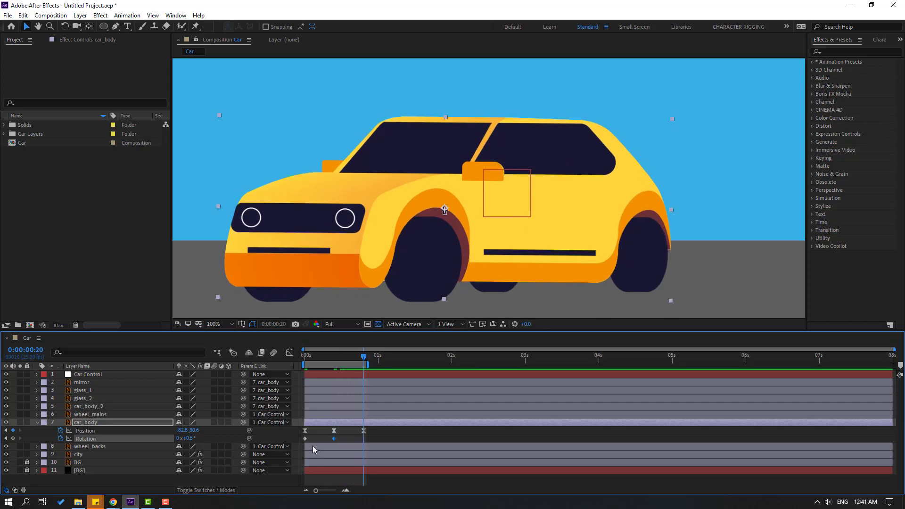
click(305, 439)
key(ctrl+c)
key(ctrl+v)
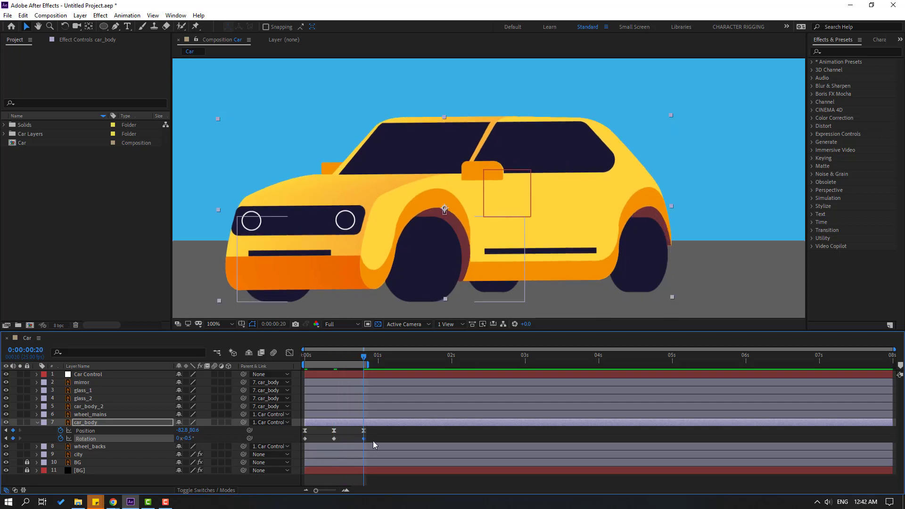
Apply Easy Ease to all three Rotation keyframes of car_body
drag(373, 440, 320, 442)
right_click(306, 439)
mouse_move(372, 432)
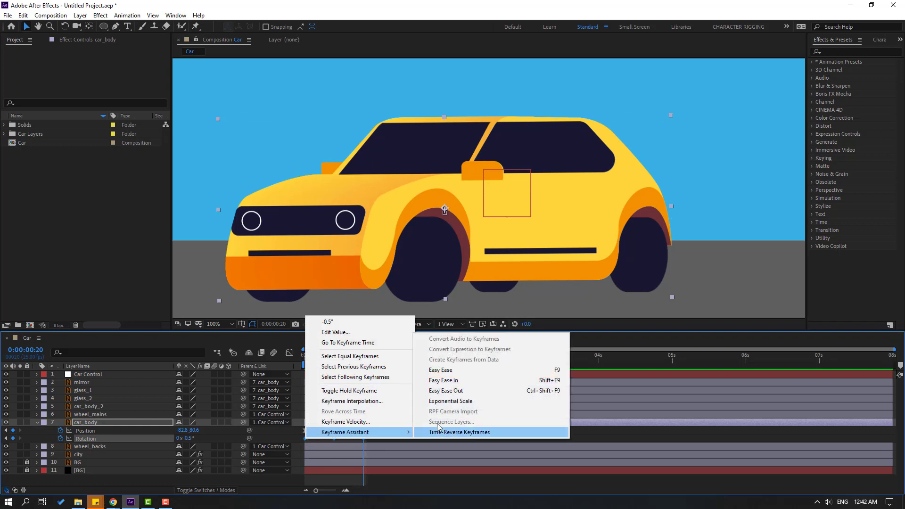
click(446, 371)
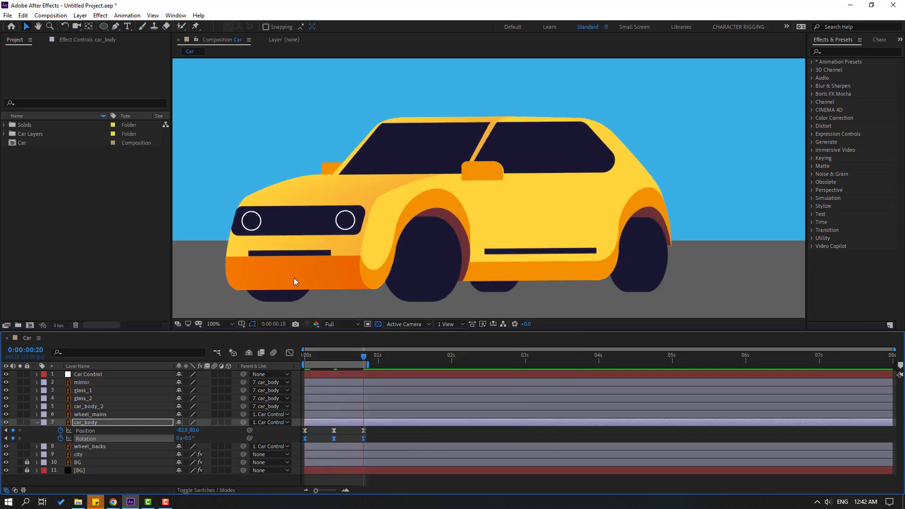
Shift only car_body's last Position keyframe about three frames forward, offsetting it from the last Rotation keyframe
click(365, 439)
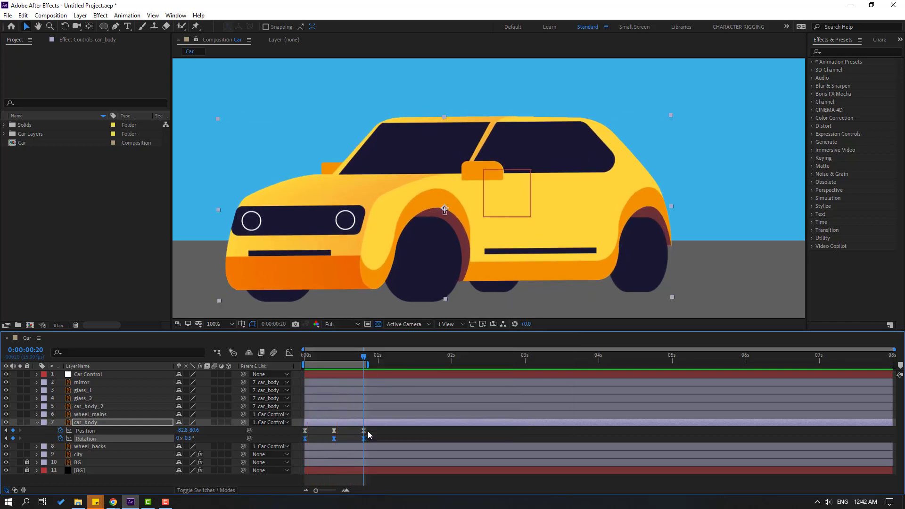
click(364, 432)
drag(364, 434, 373, 433)
Extend the work area to about two seconds and preview the car body's combined motion
drag(369, 366, 452, 366)
key(space)
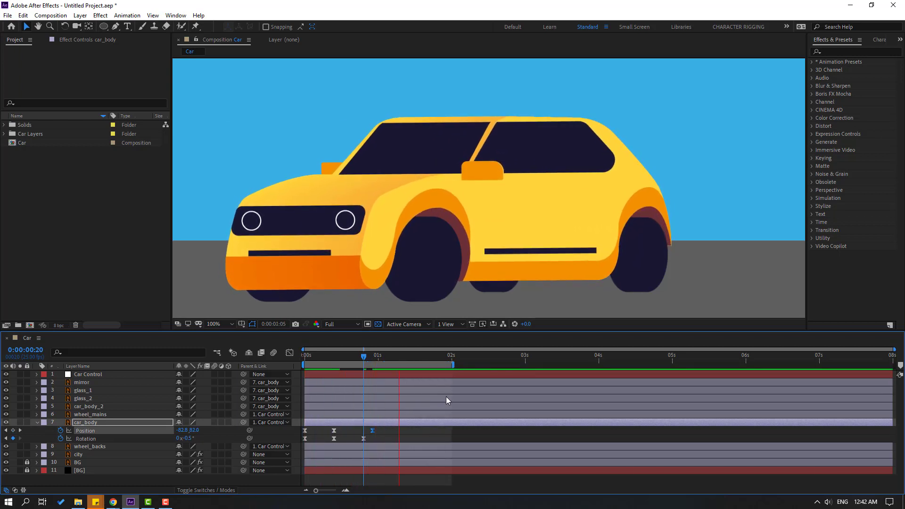
Compress all car_body Position and Rotation keyframes proportionally so the last Position keyframe lands at about frame 14, and preview the faster motion
key(space)
drag(377, 427, 287, 450)
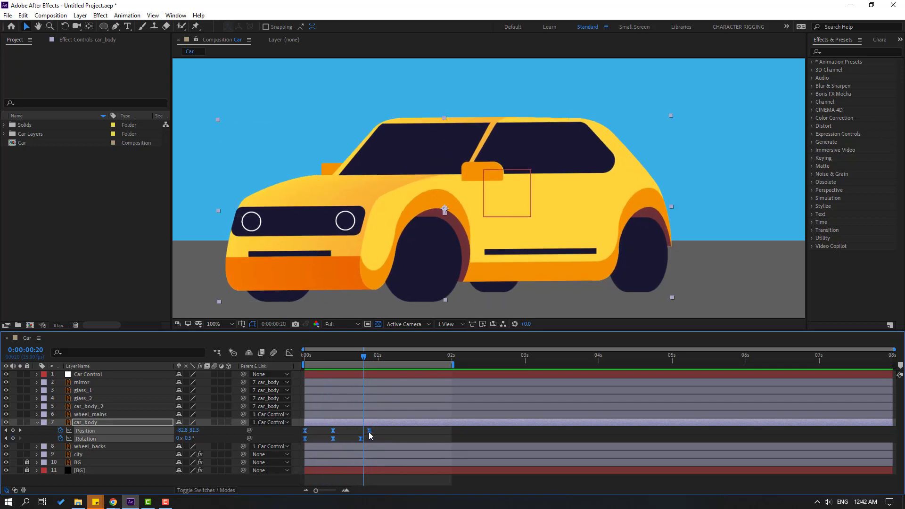
drag(370, 431, 346, 431)
key(space)
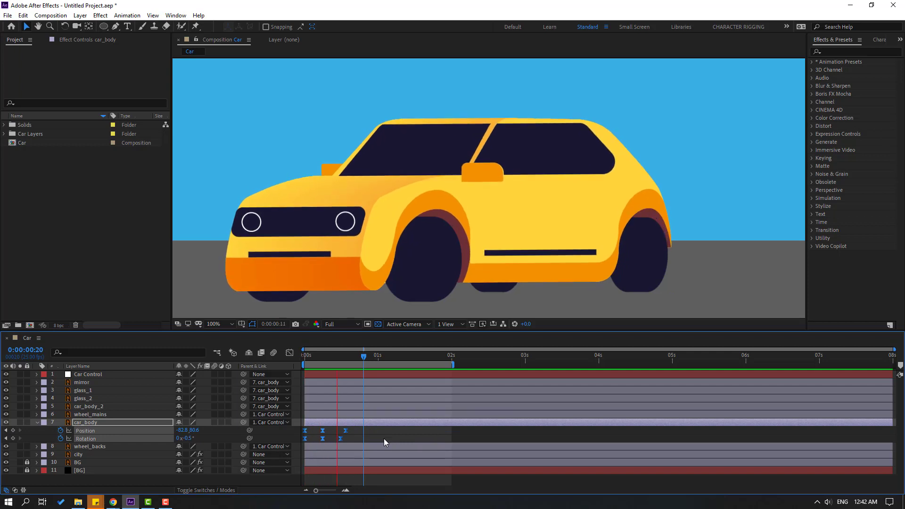
scroll(358, 241, down, 4)
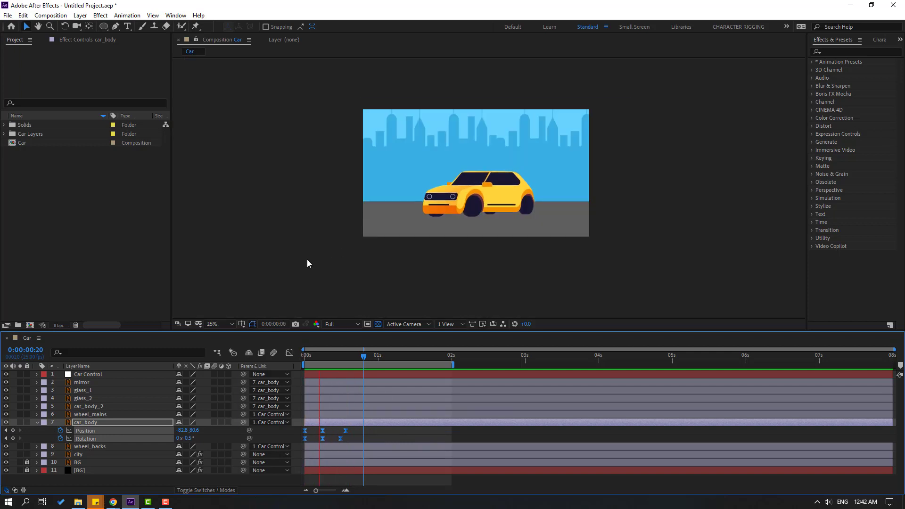
scroll(310, 263, up, 2)
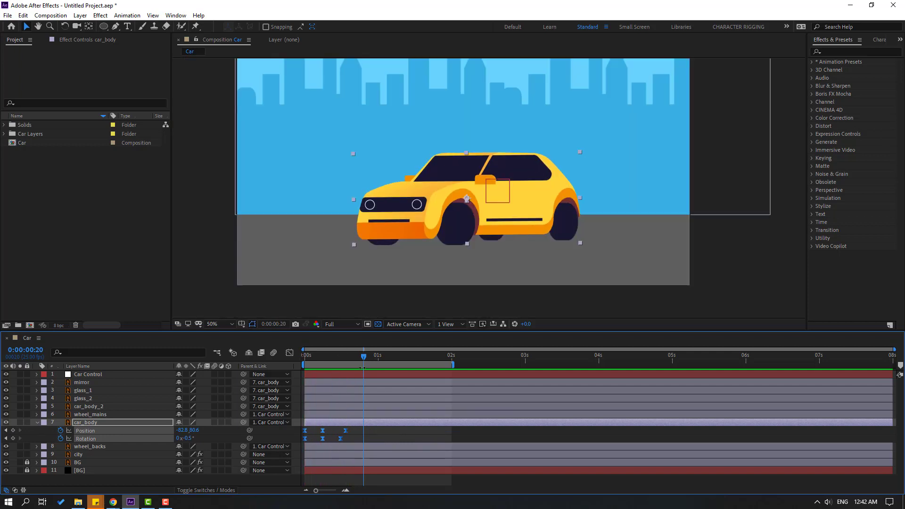
click(477, 434)
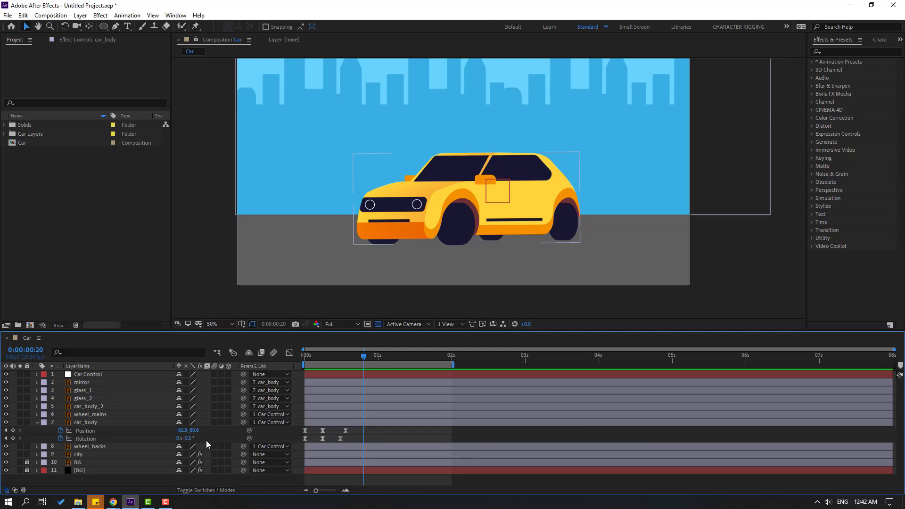
Add the expression loopOutDuration(type = "cycle", duration = 0) to car_body's Position
alt+click(60, 431)
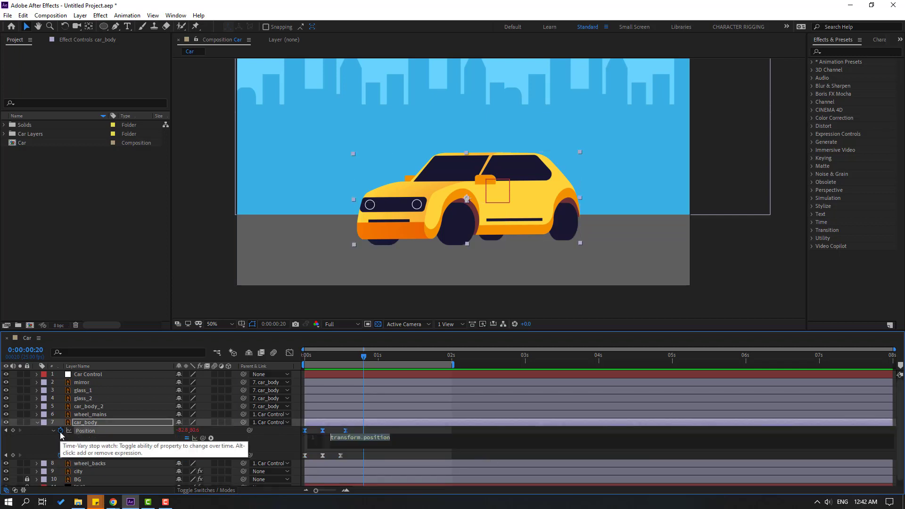
click(211, 439)
mouse_move(268, 391)
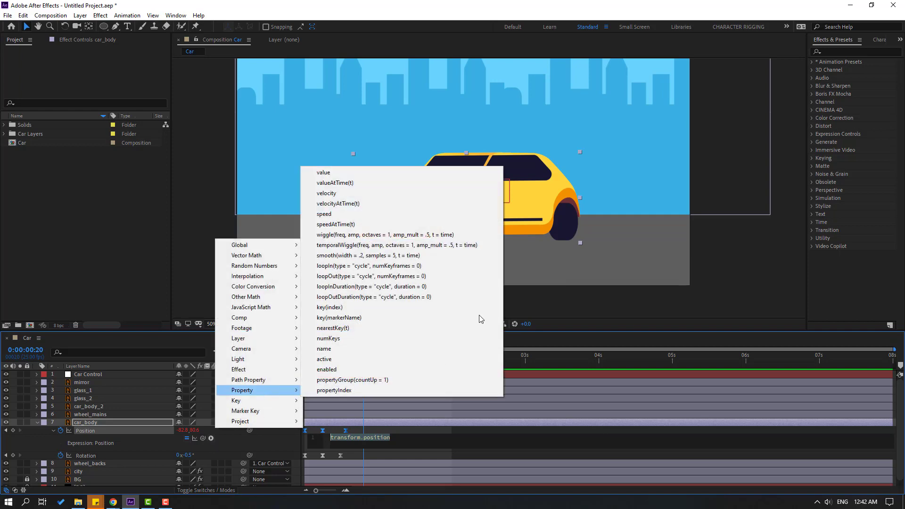
click(401, 297)
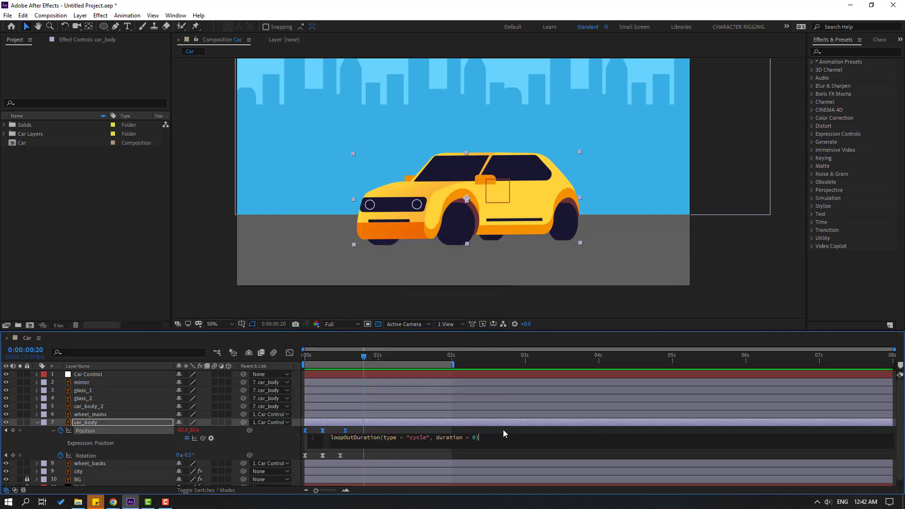
click(516, 431)
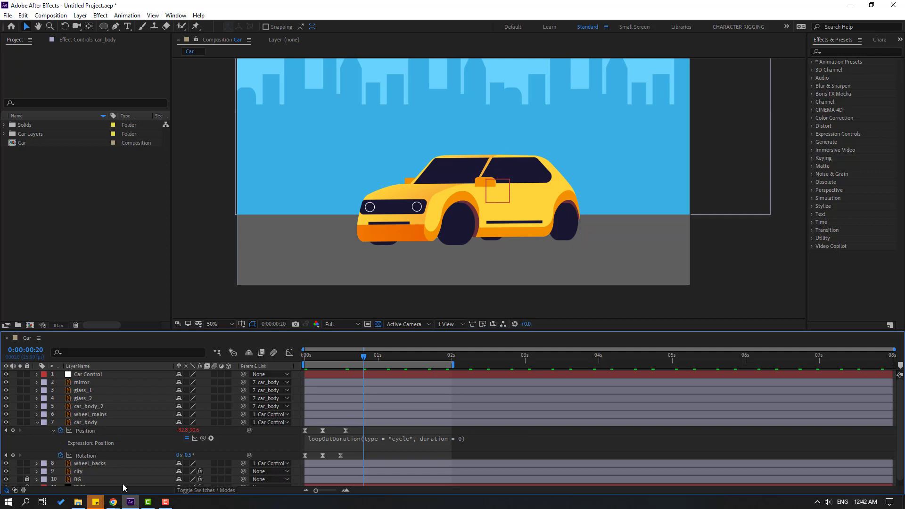
Add the expression loopOutDuration(type = "cycle", duration = 0) to car_body's Rotation
click(57, 457)
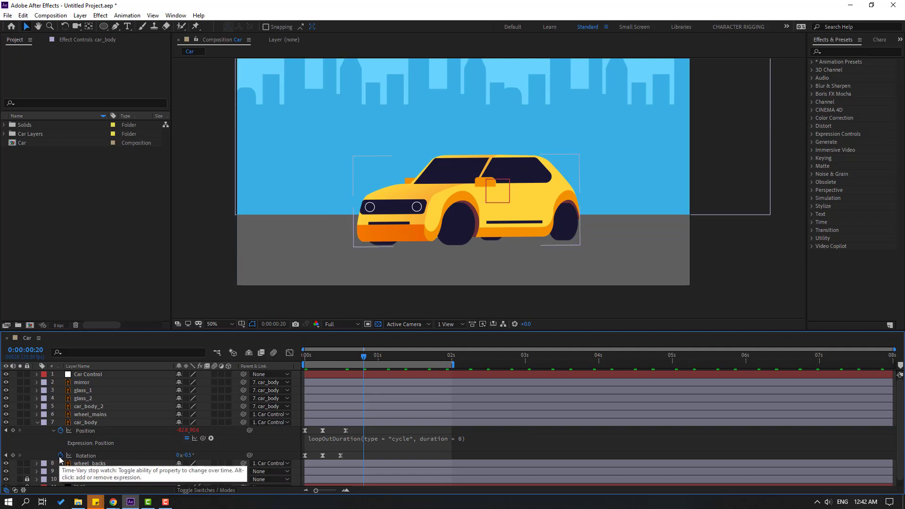
alt+click(60, 456)
click(211, 464)
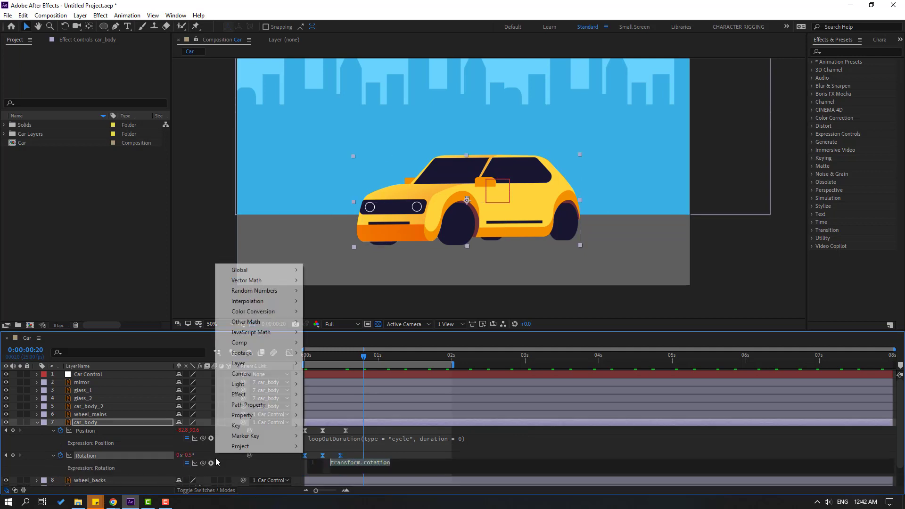
mouse_move(264, 416)
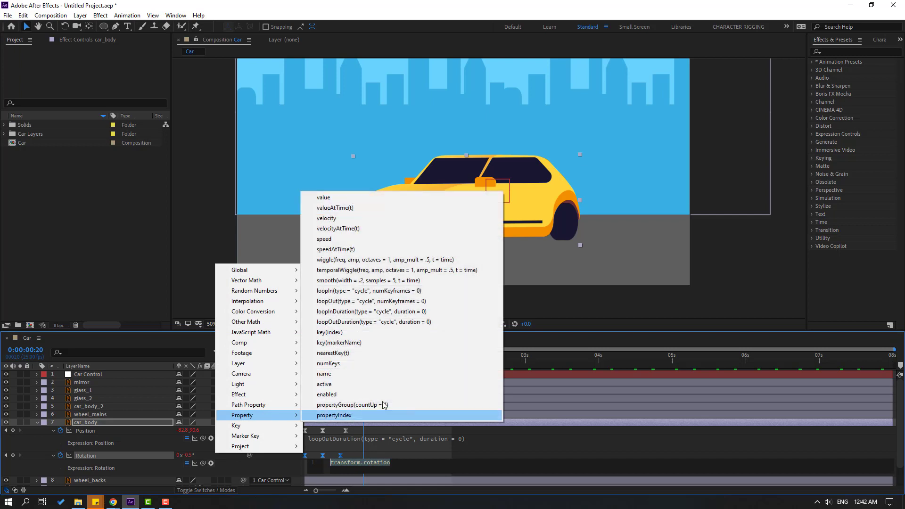
click(389, 322)
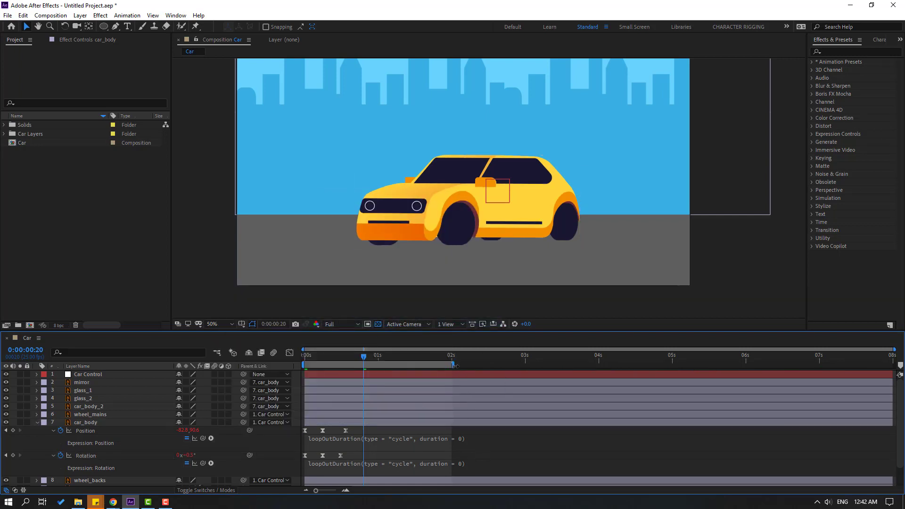
Extend the work area to the composition's end at eight seconds and preview the looping body motion
drag(454, 365, 893, 365)
key(space)
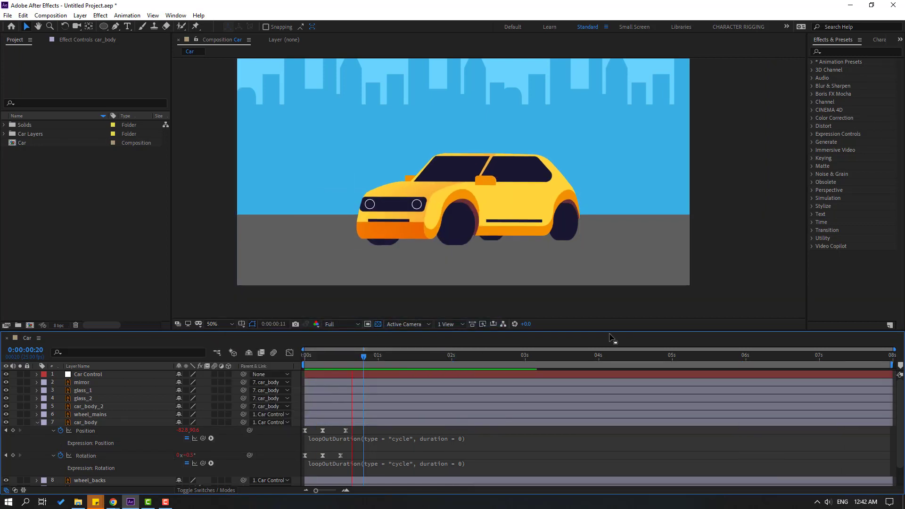
scroll(311, 270, down, 2)
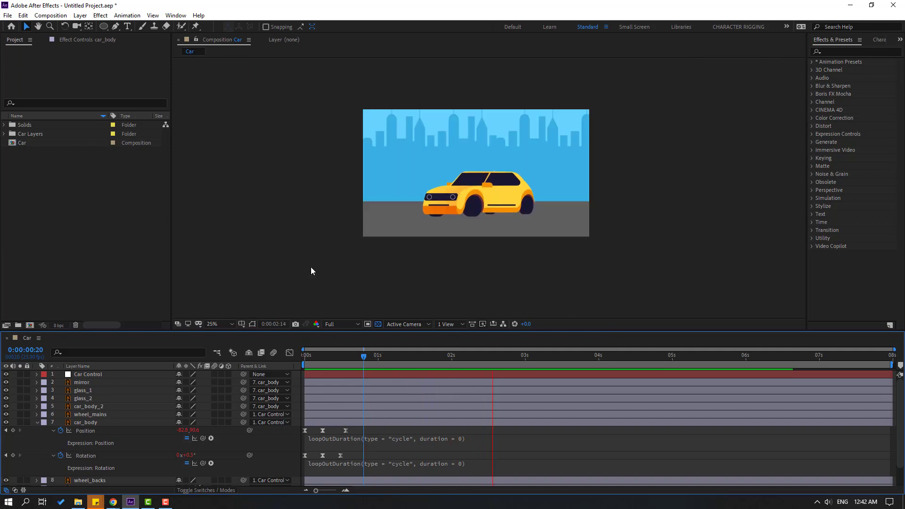
scroll(311, 268, up, 2)
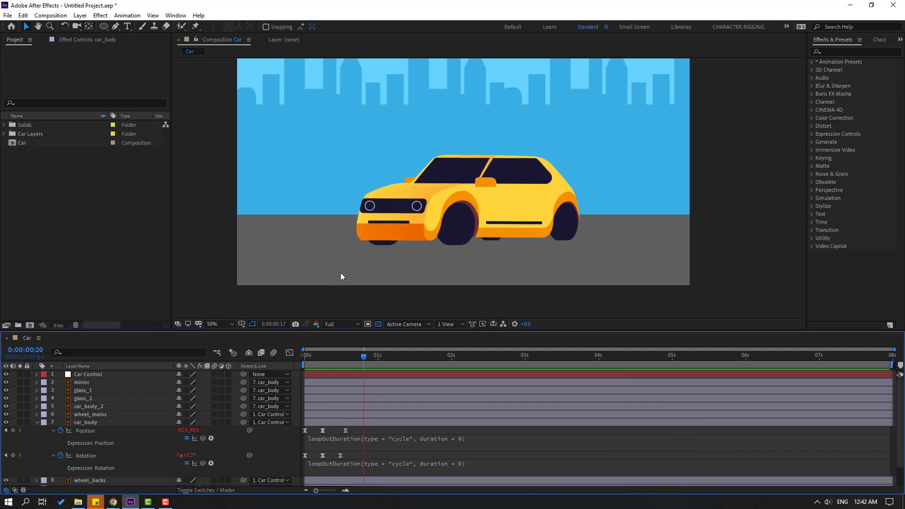
key(space)
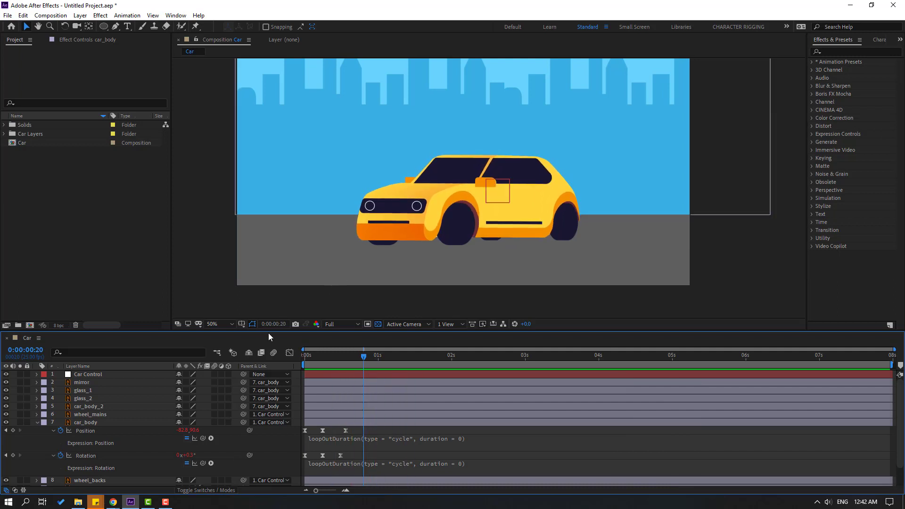
Shift car_body's last Position keyframe about one frame forward, preview the loop, and collapse and deselect the layer
click(346, 431)
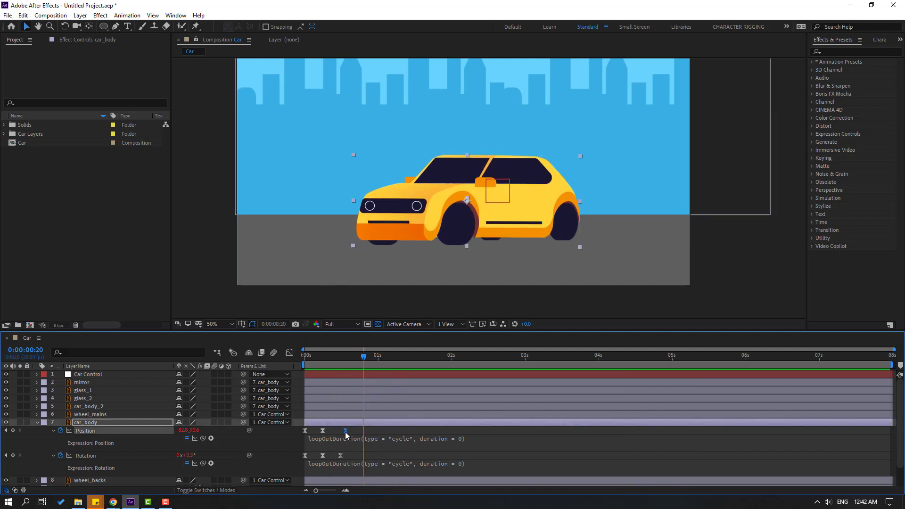
drag(346, 431, 349, 432)
key(space)
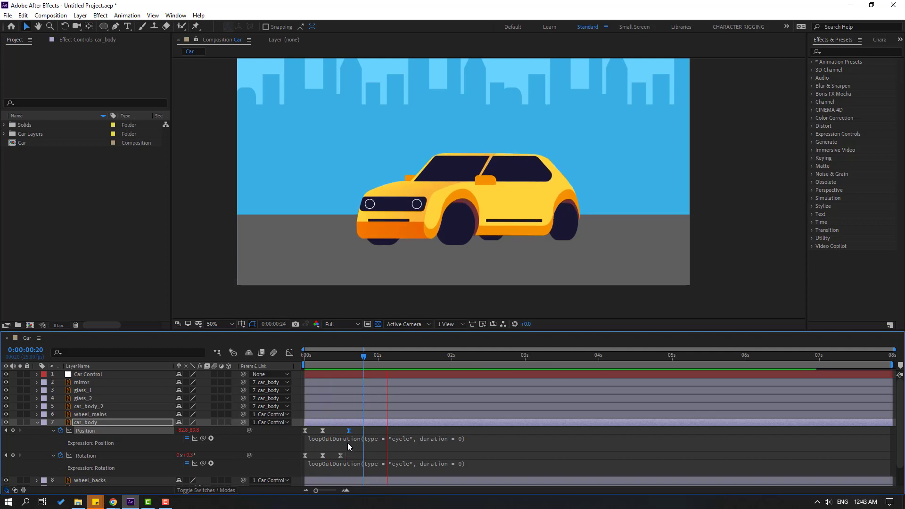
scroll(323, 271, down, 2)
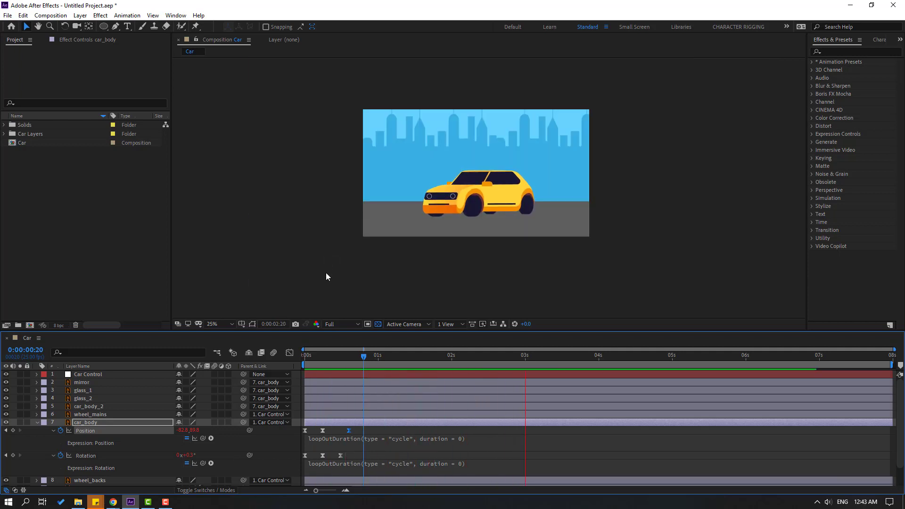
scroll(327, 274, up, 2)
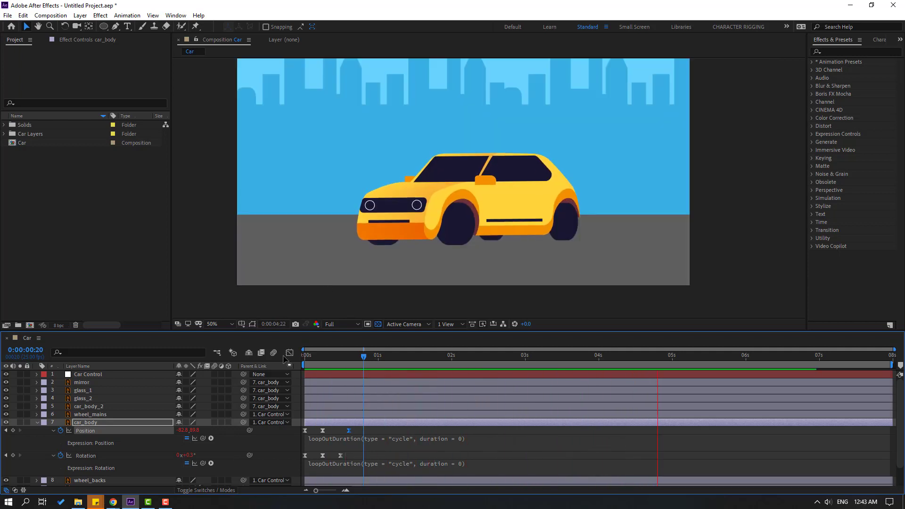
key(space)
click(36, 422)
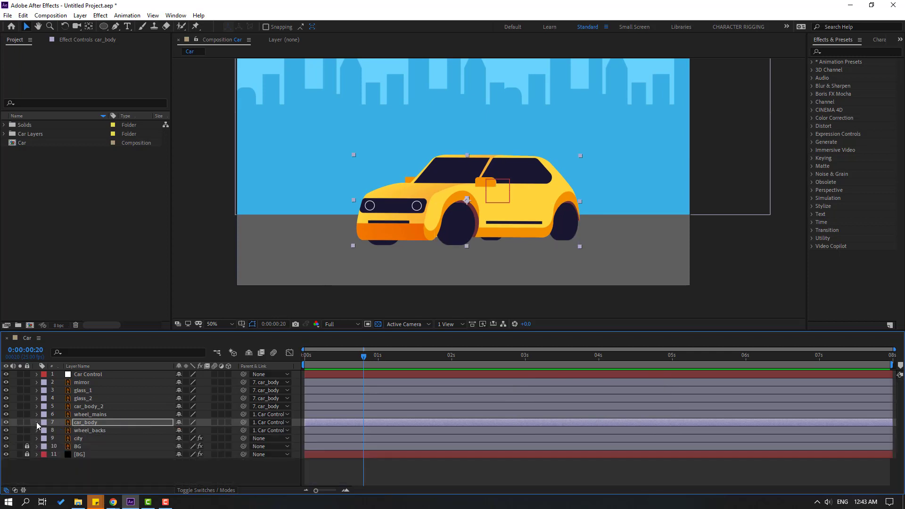
key(F2)
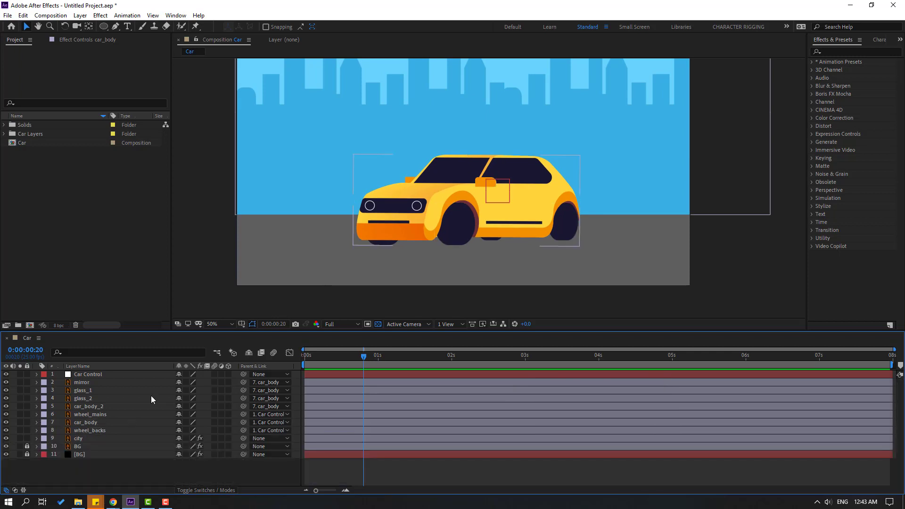
Set up the Ellipse tool with fill None and a 3.5 px stroke
click(106, 29)
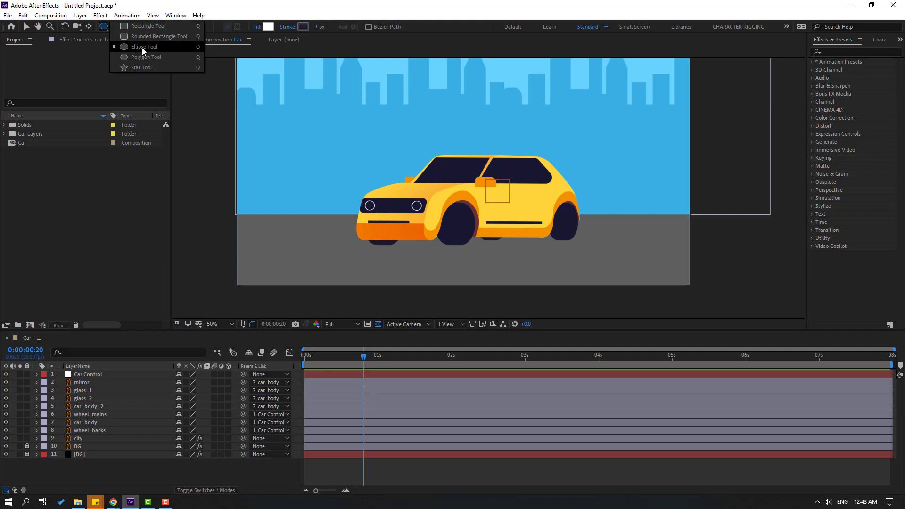
click(154, 47)
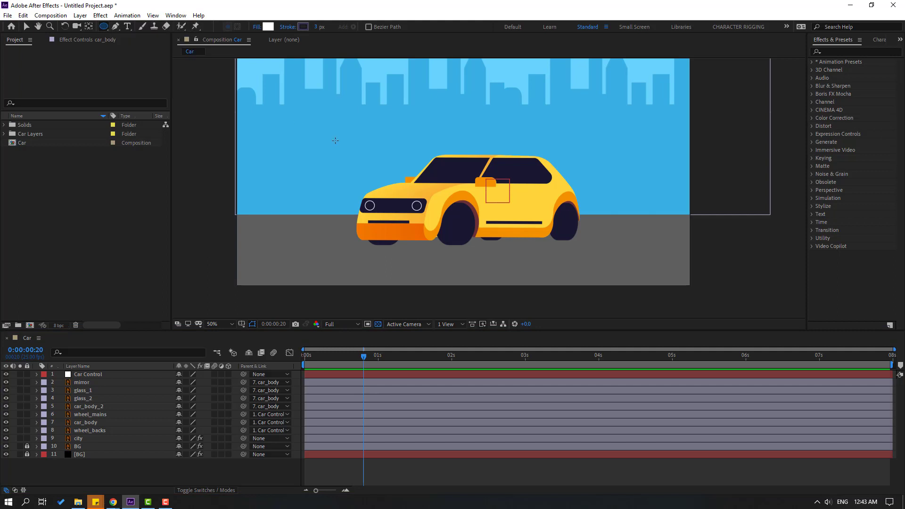
click(258, 28)
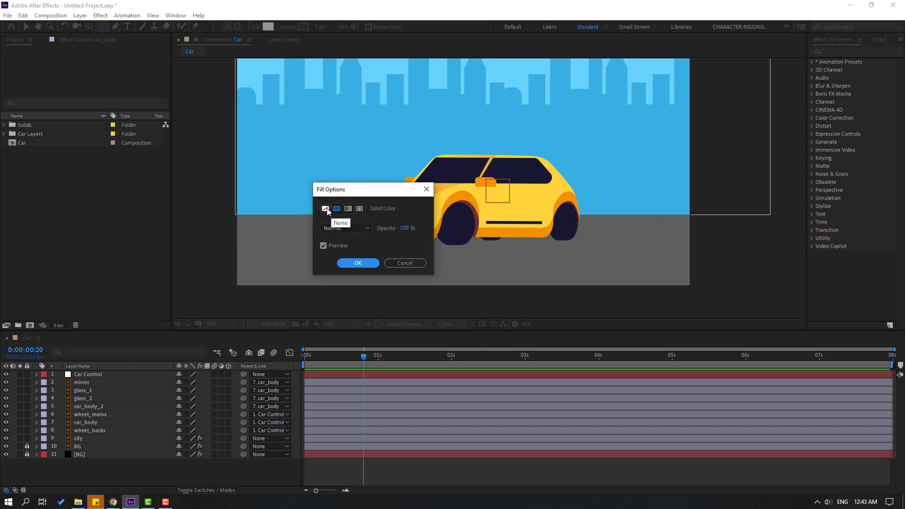
click(326, 209)
click(347, 262)
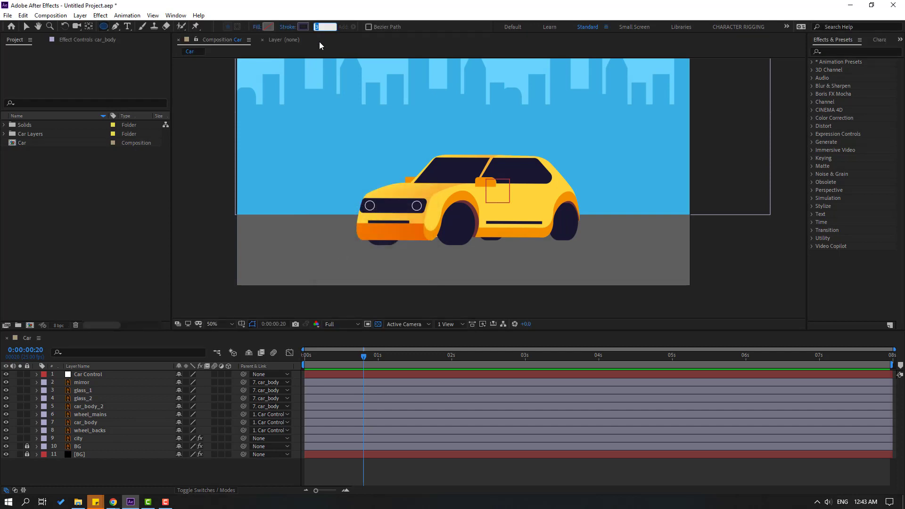
text(.5)
key(Return)
Draw an outlined circle over the near front wheel on a new shape layer and shift it slightly toward the wheel's centre
scroll(446, 217, up, 4)
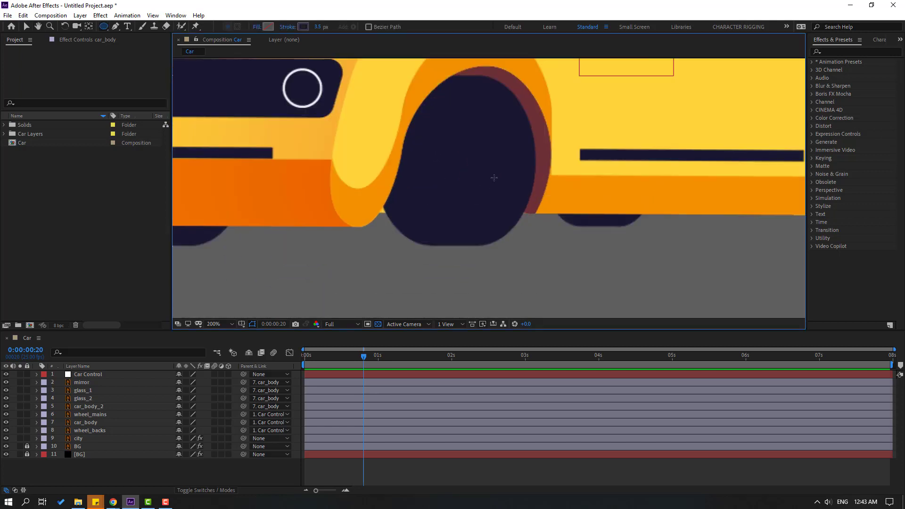
key(q)
drag(363, 120, 495, 218)
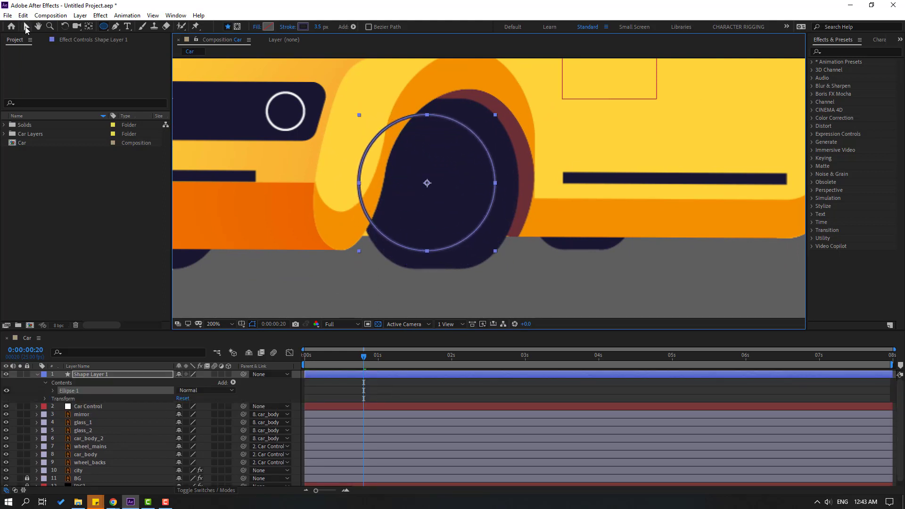
click(26, 28)
drag(361, 154, 370, 154)
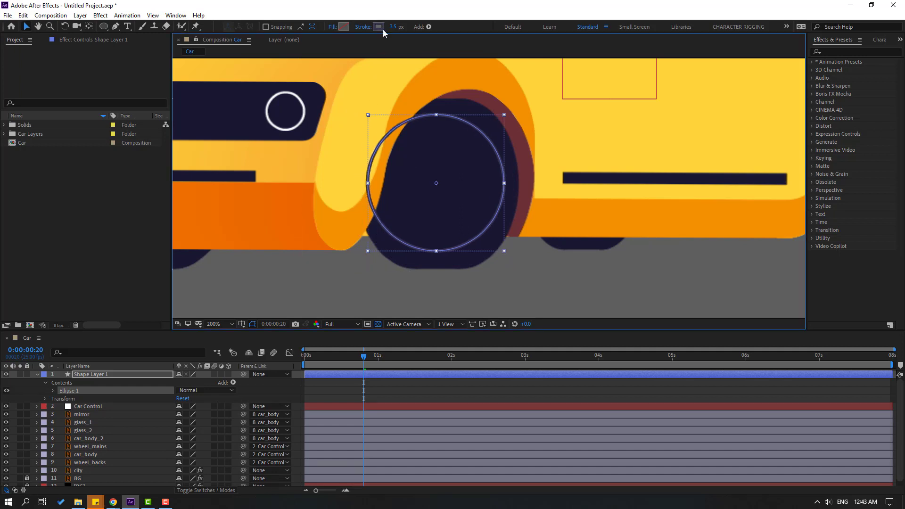
Set the wheel circle's stroke colour to 4A4767
click(381, 27)
drag(411, 422, 404, 414)
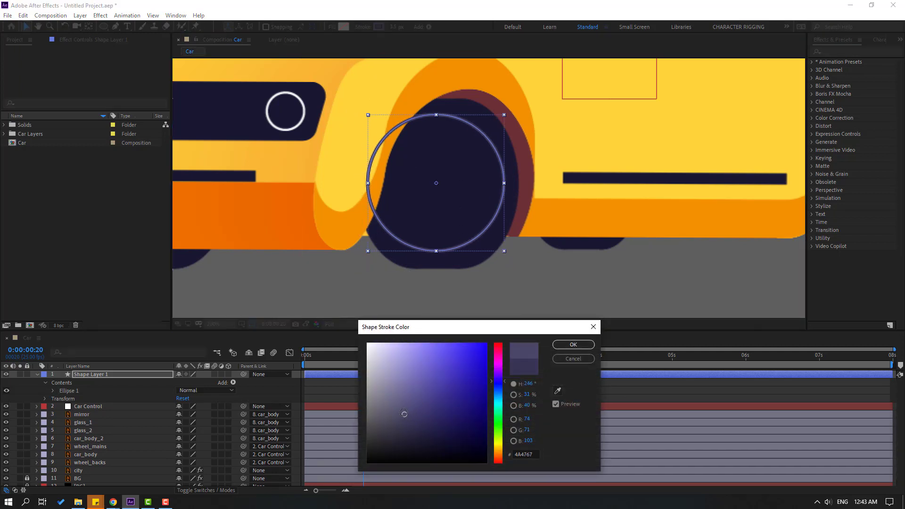
click(573, 345)
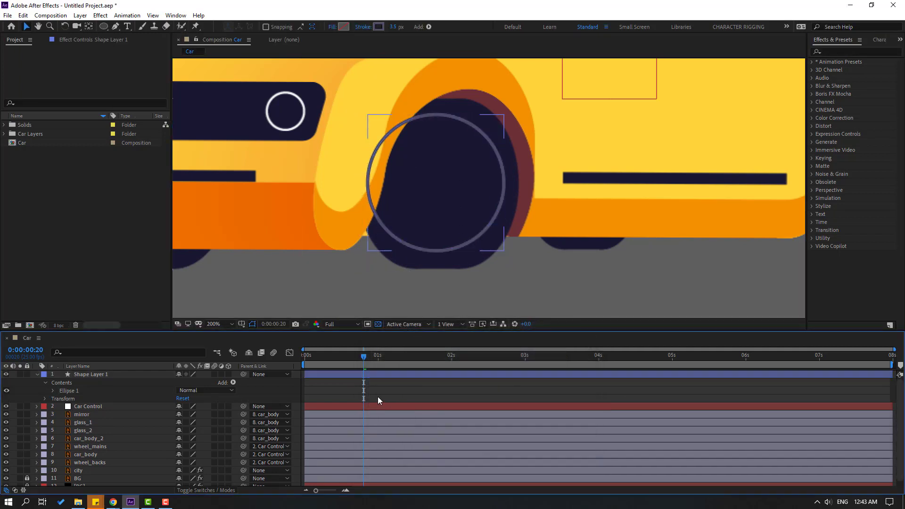
Add Trim Paths to the wheel circle's shape layer
click(83, 375)
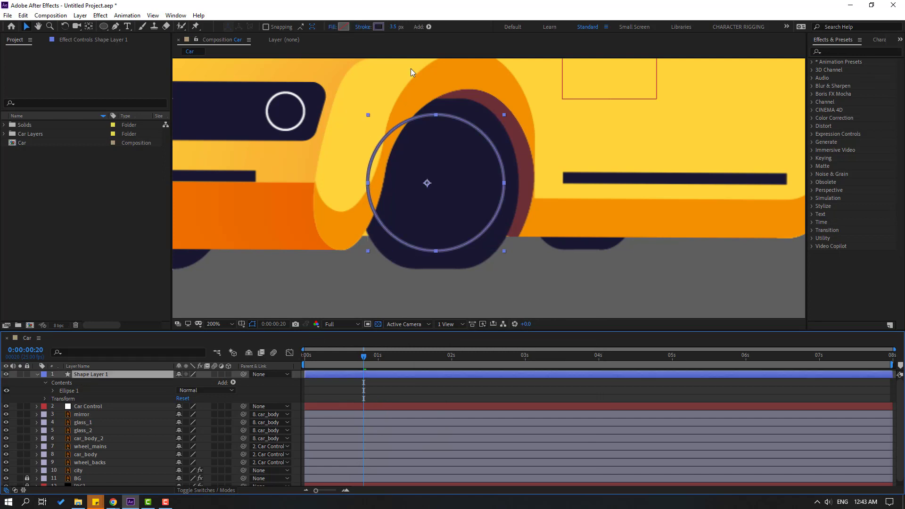
click(429, 26)
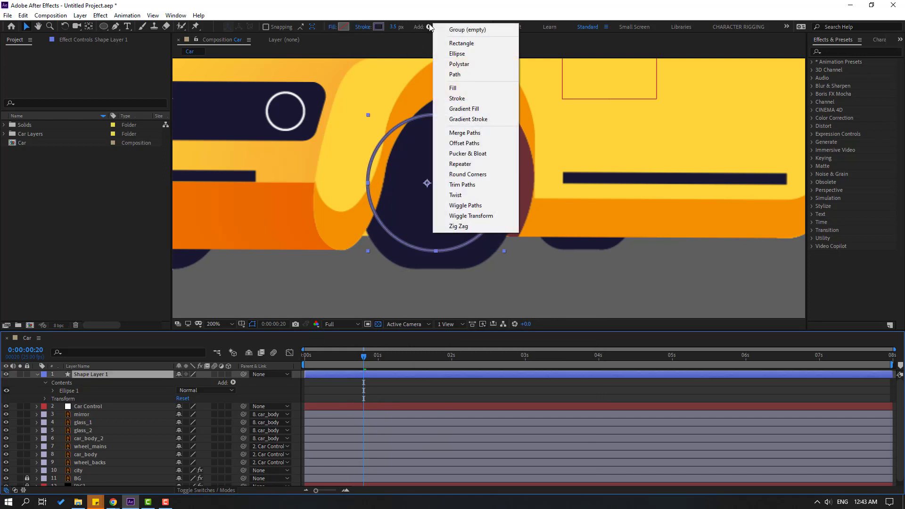
click(464, 185)
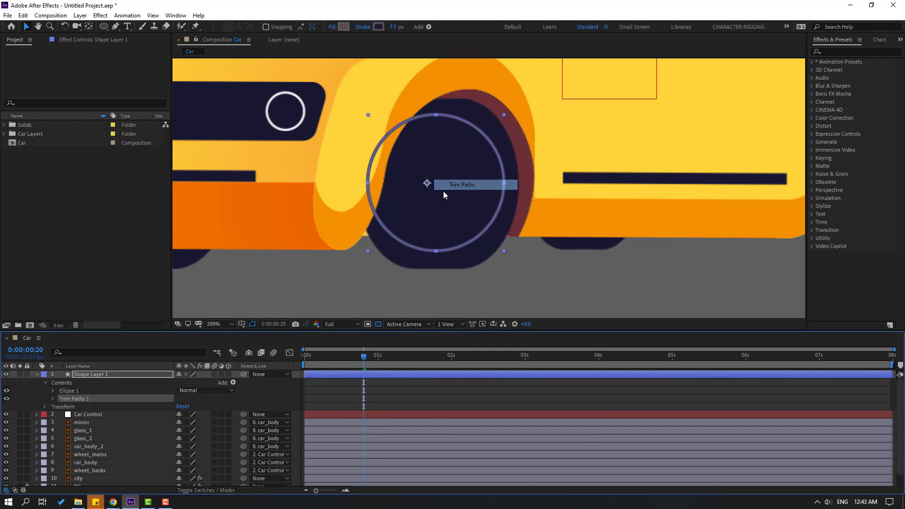
Trim the wheel circle to an arc with Trim Paths Start 2% and End 43%
click(53, 400)
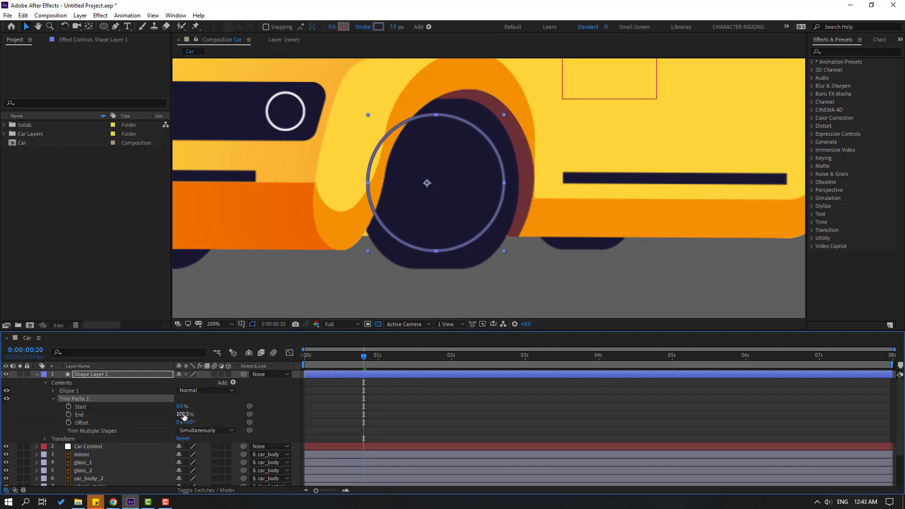
drag(182, 414, 174, 415)
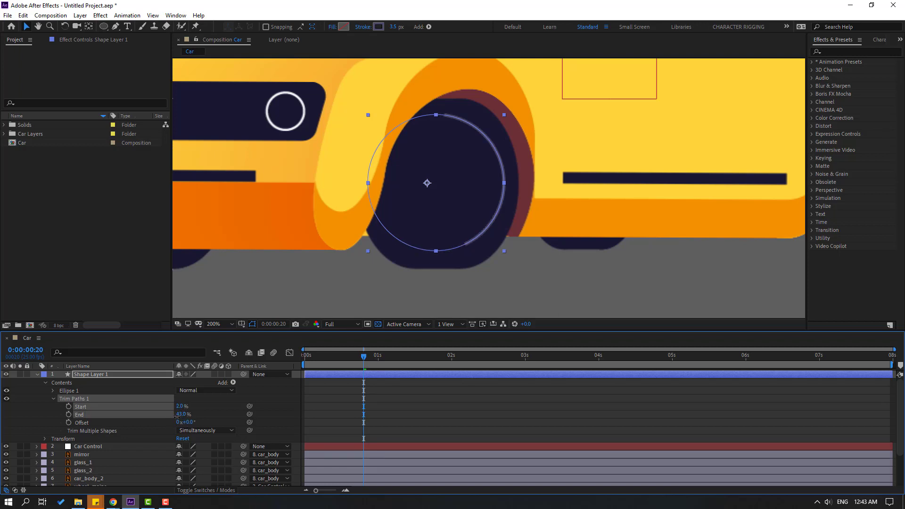
click(387, 404)
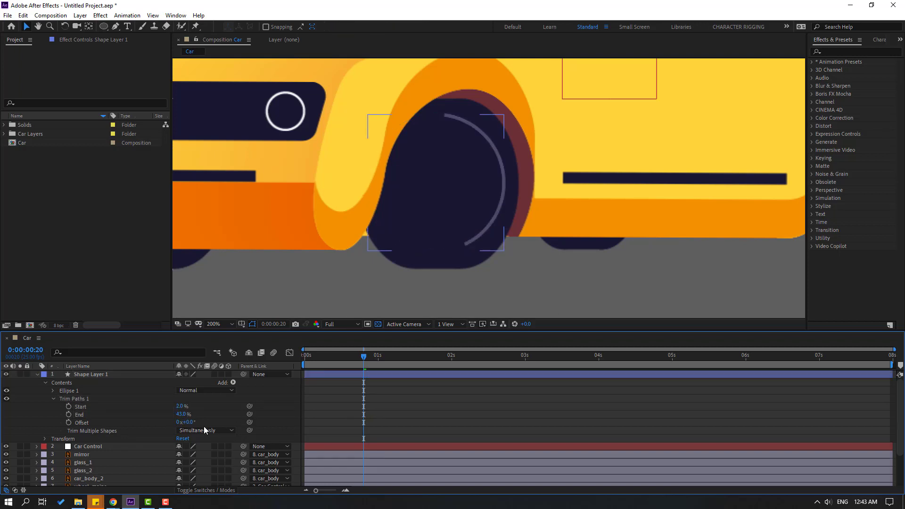
Keyframe the Trim Paths Offset from -109° at frame 0 to -1x -7° at frame 10, and preview the rotation
mouse_move(191, 424)
mouse_down()
mouse_move(128, 448)
mouse_move(151, 443)
mouse_up()
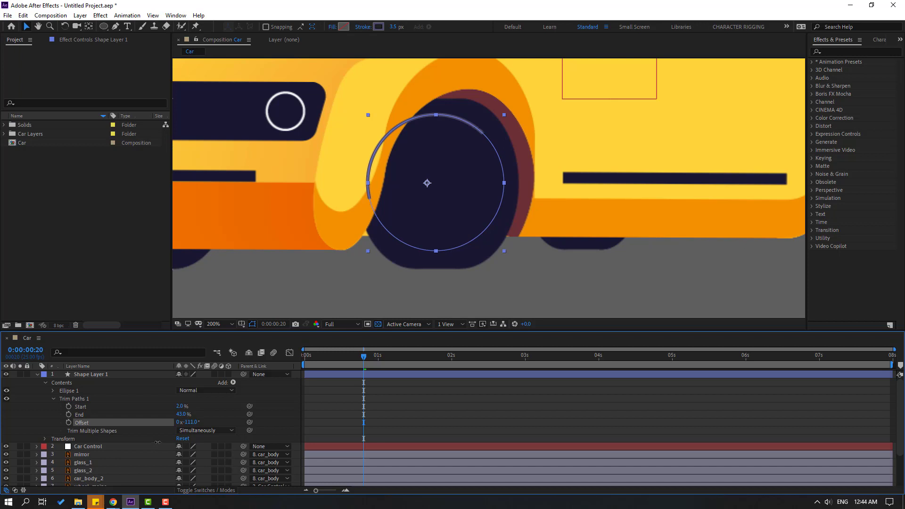
drag(359, 359, 293, 366)
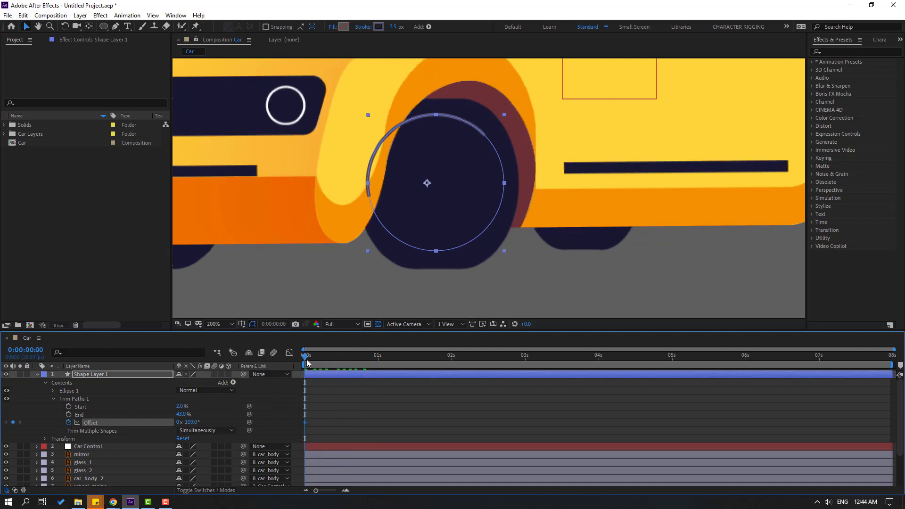
key(space)
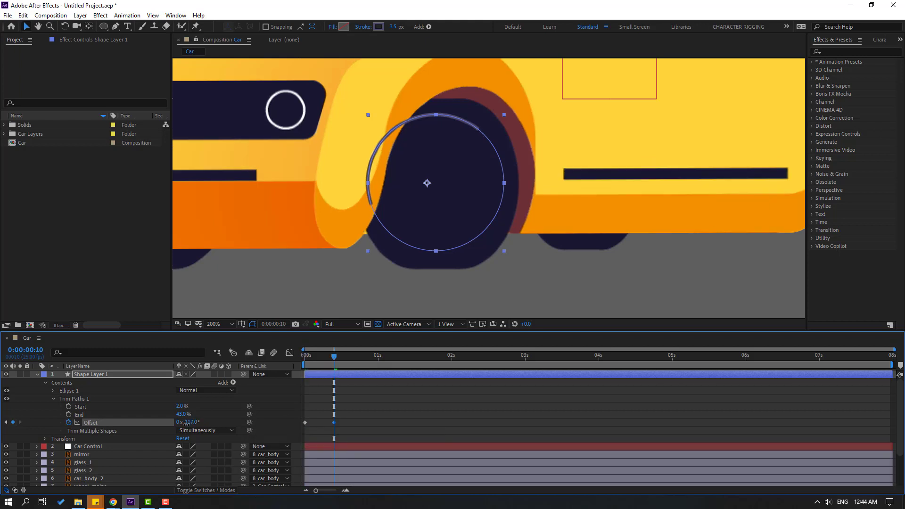
drag(188, 423, 159, 432)
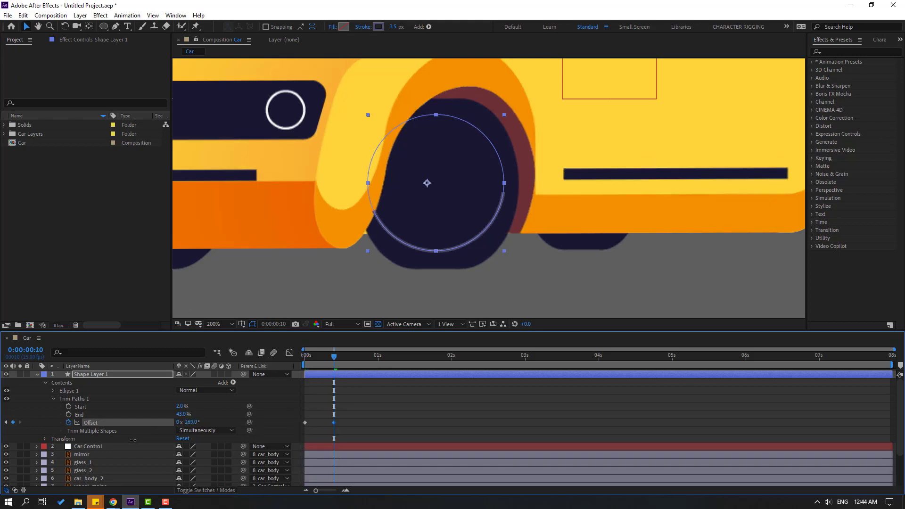
drag(123, 443, 101, 446)
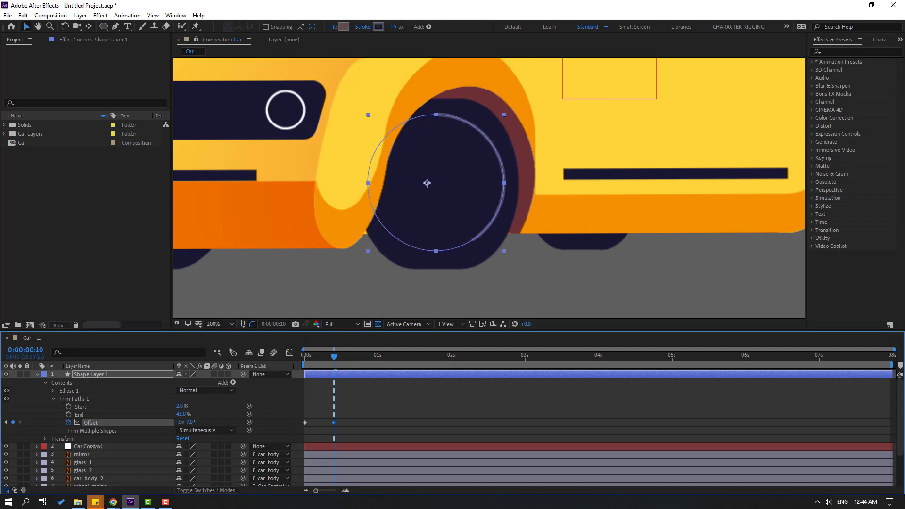
click(368, 405)
key(space)
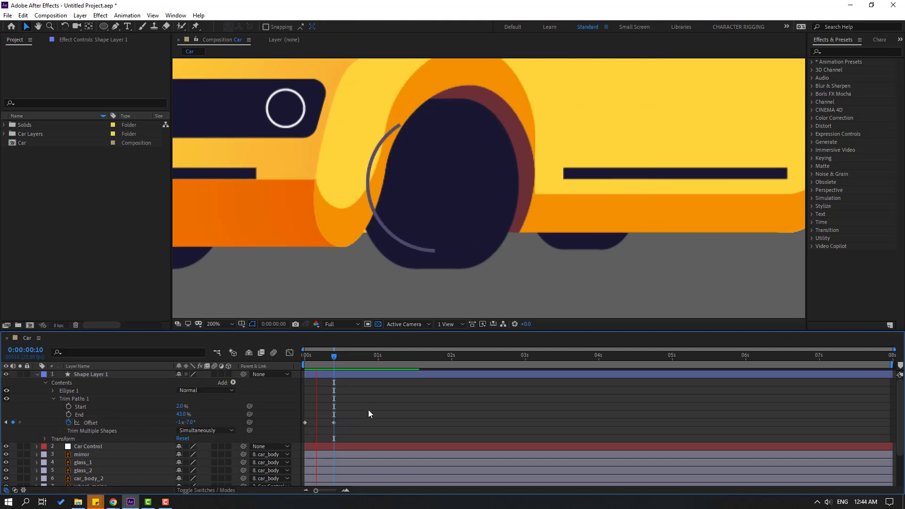
Move the second Offset keyframe to frame 14 and preview the arc's rotation on the wheel
click(334, 423)
drag(336, 423, 347, 423)
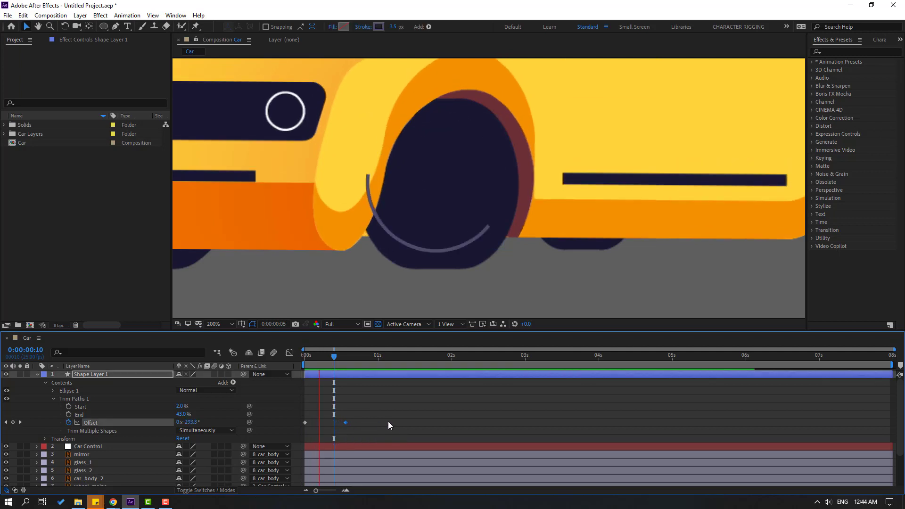
click(355, 362)
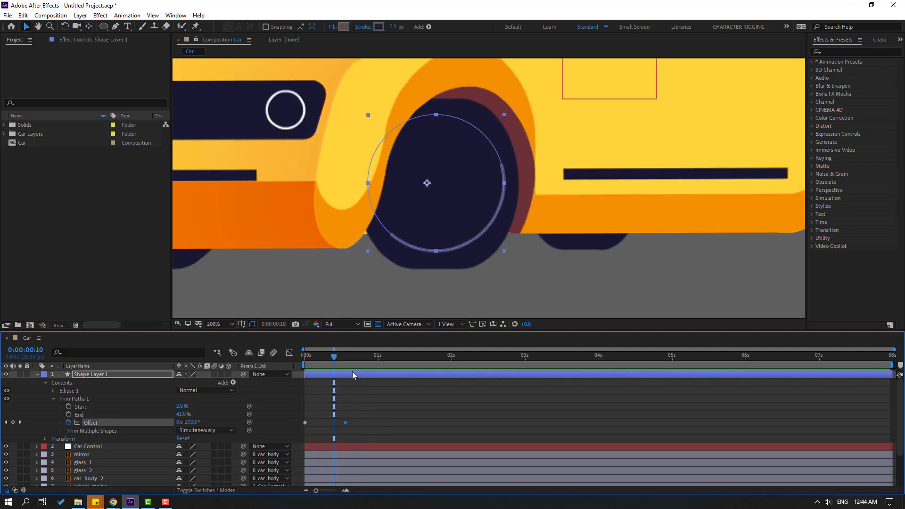
drag(359, 362, 329, 365)
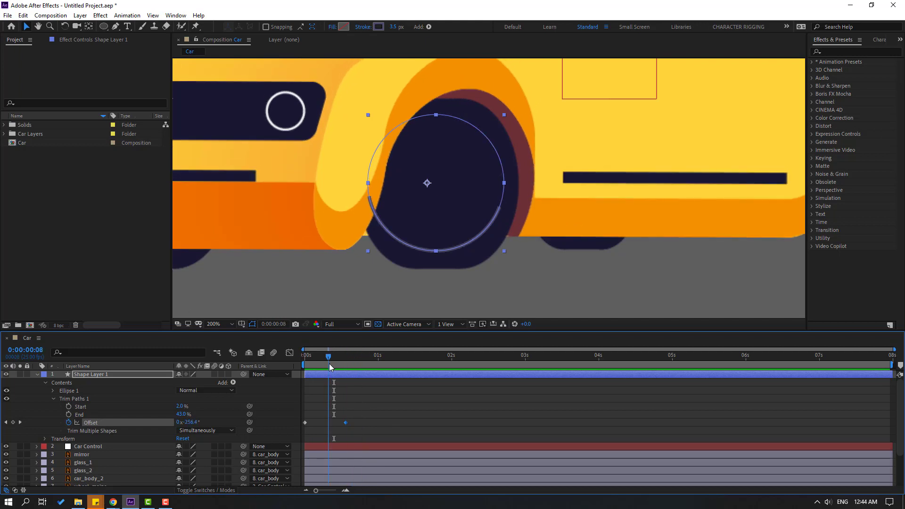
scroll(393, 247, up, 1)
drag(393, 247, 408, 211)
key(v)
drag(407, 133, 404, 156)
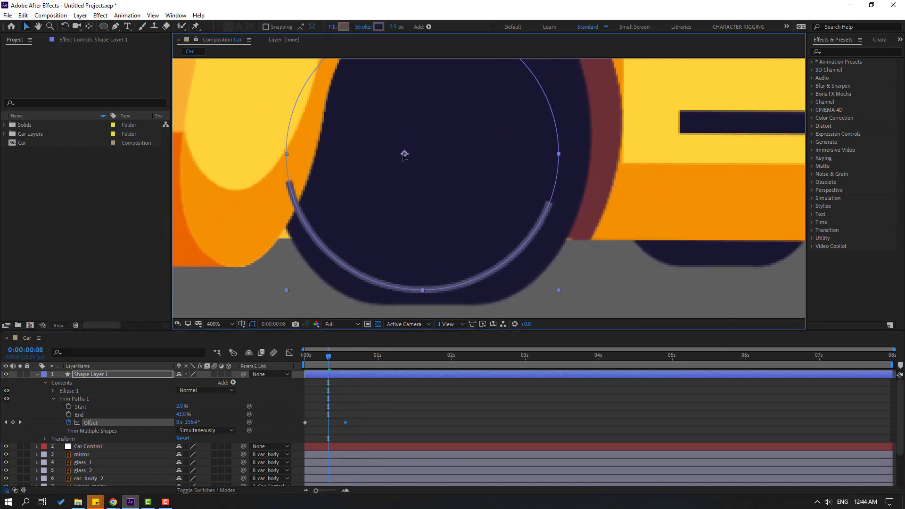
key(comma)
click(426, 405)
key(space)
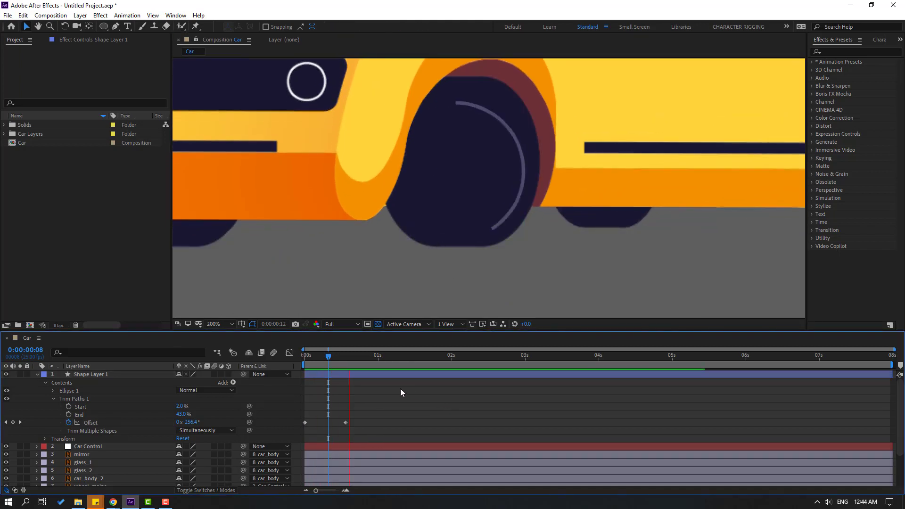
Split the arc layer at the second Offset keyframe on frame 14 and delete the part after it
click(311, 376)
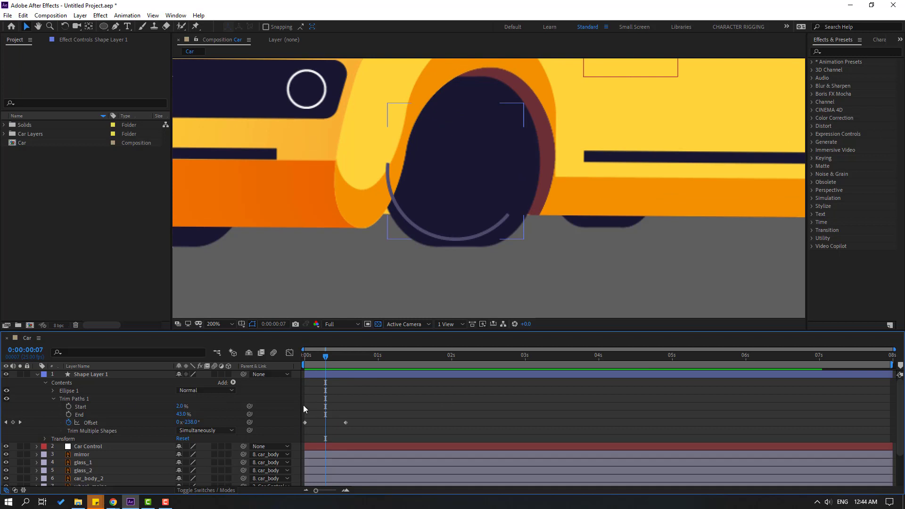
key(k)
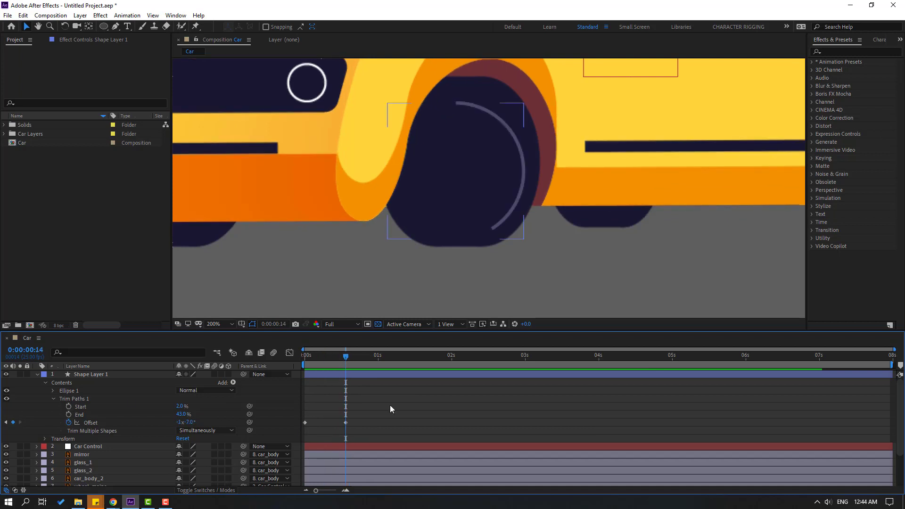
click(82, 375)
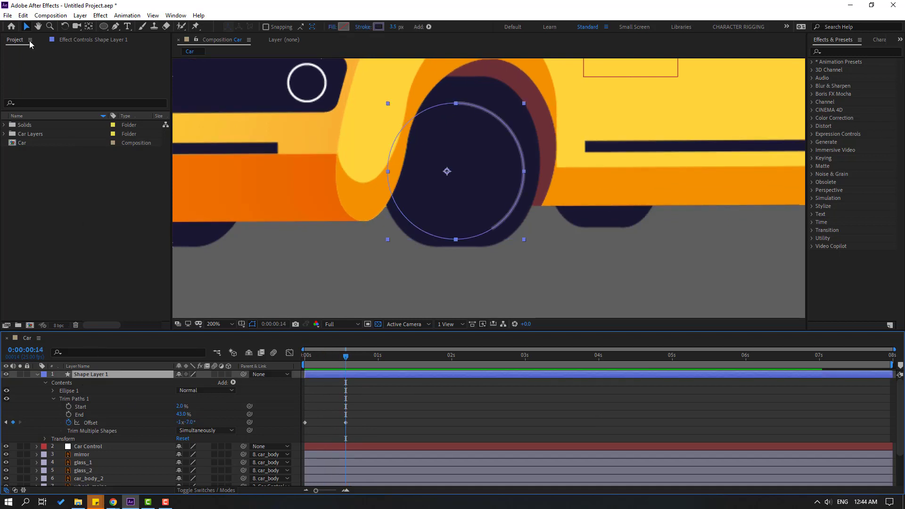
click(23, 15)
click(43, 147)
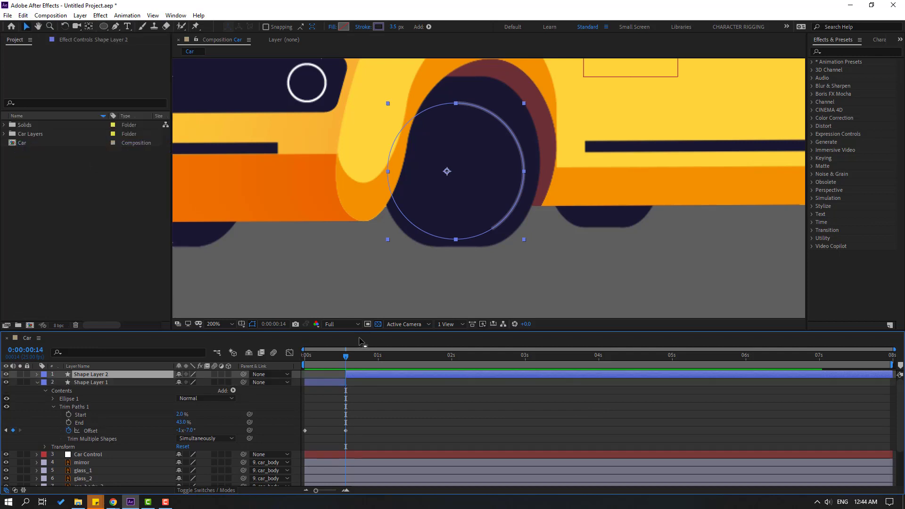
click(37, 375)
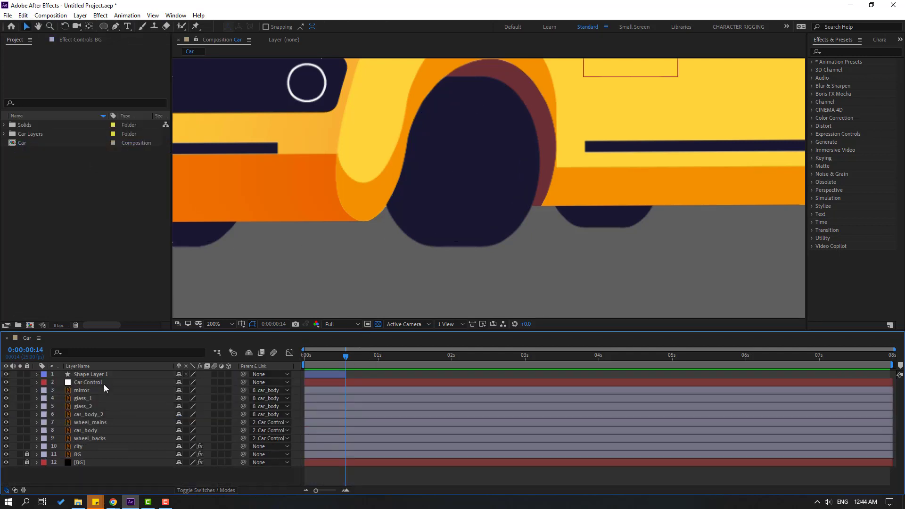
Duplicate the shortened arc layer and shift the copy about 3 frames later in time
click(108, 374)
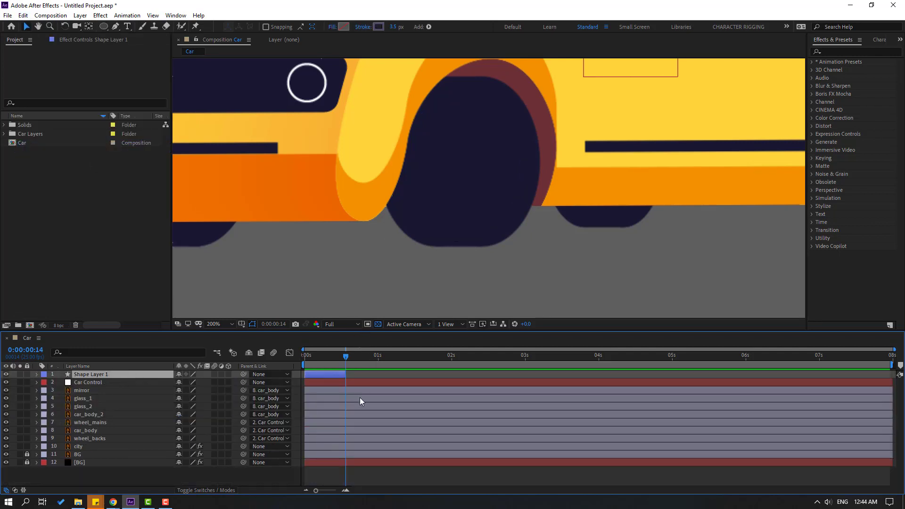
key(ctrl+d)
drag(310, 375, 331, 359)
click(322, 358)
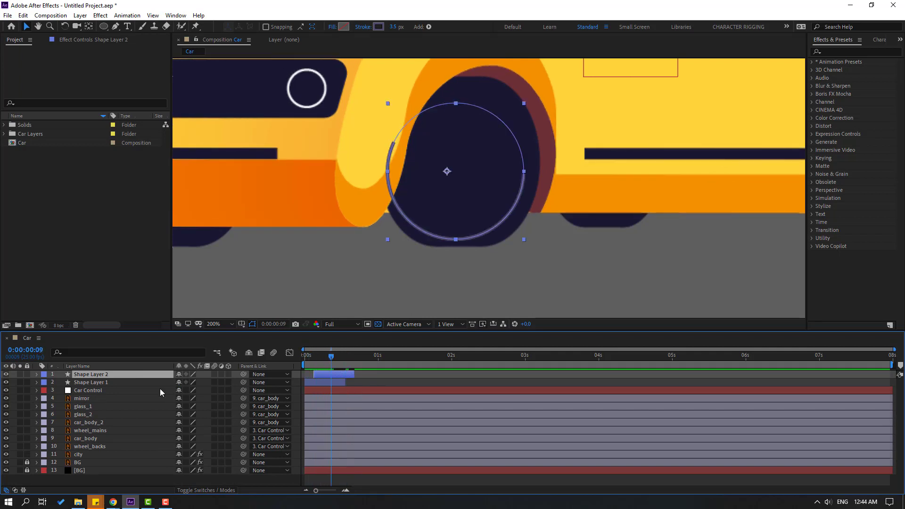
Scale the duplicated arc to 86% and preview both arcs together
key(s)
drag(191, 385, 184, 387)
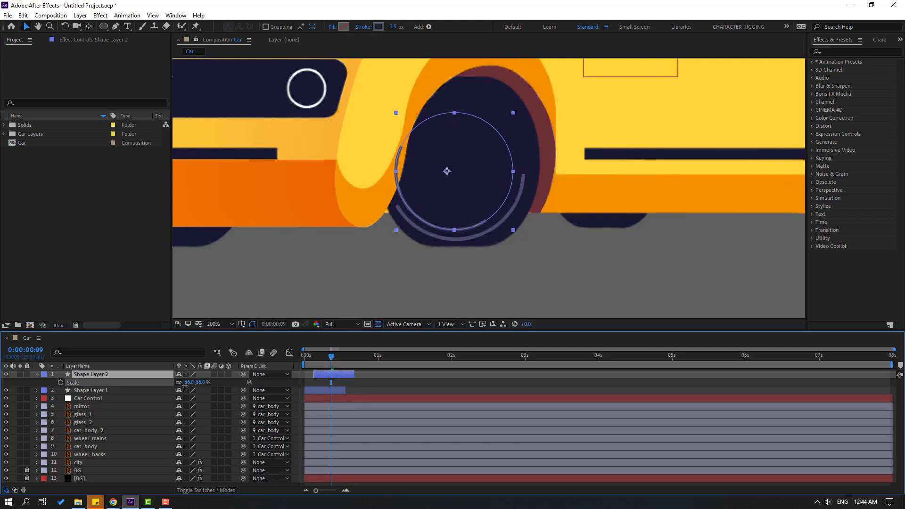
key(space)
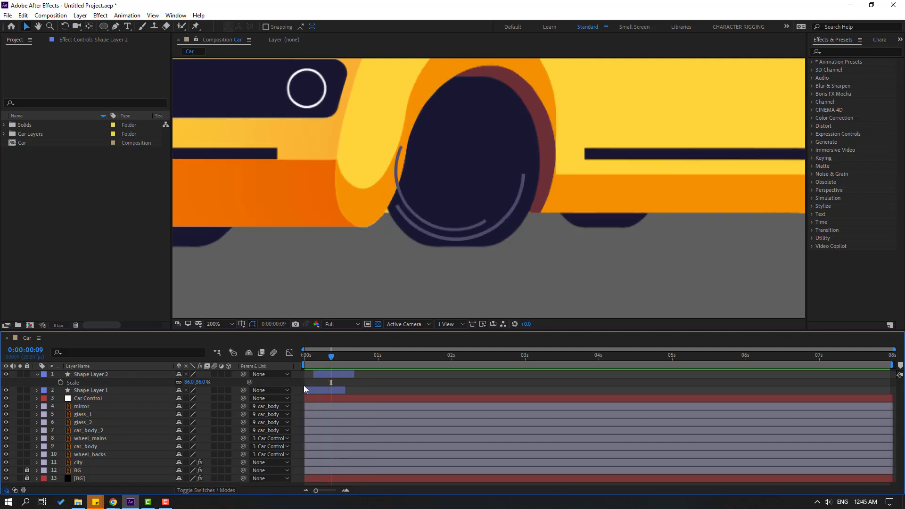
key(space)
Nudge both arcs slightly left and down within the wheel, and play back the animation
scroll(397, 277, up, 2)
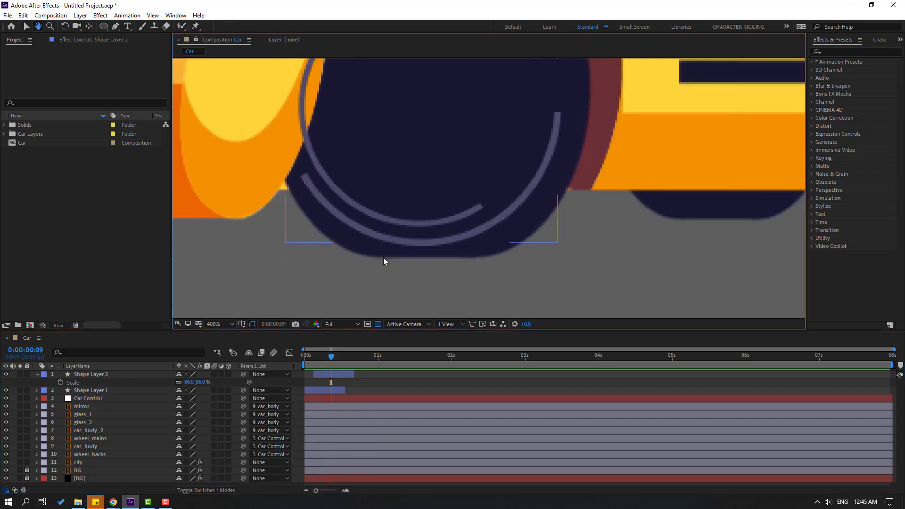
click(85, 391)
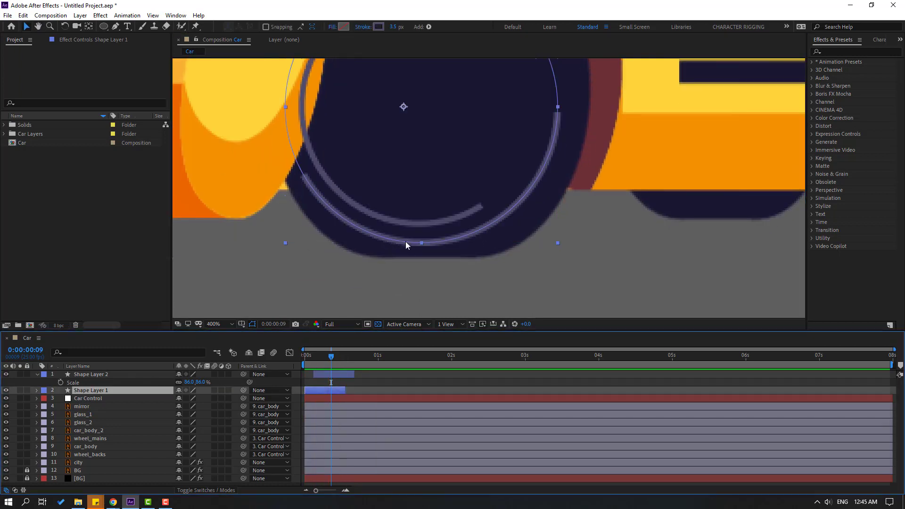
drag(404, 239, 394, 244)
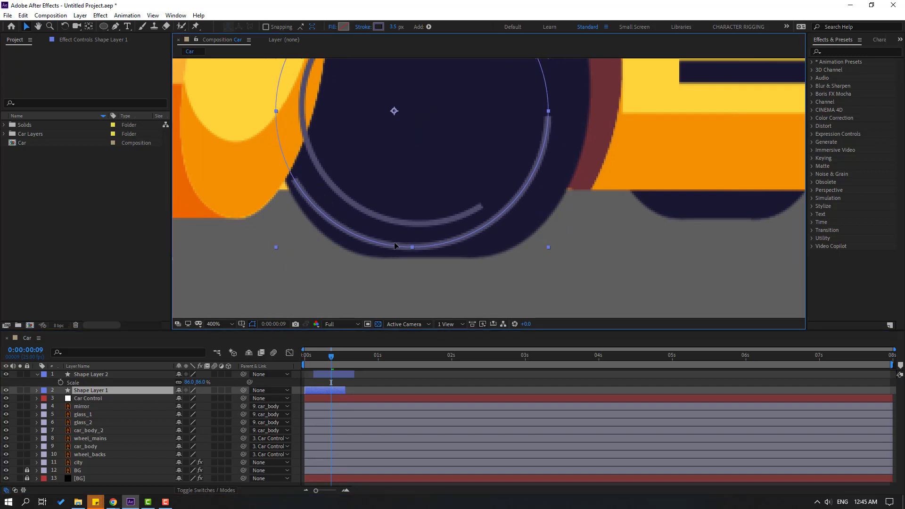
click(95, 375)
drag(426, 221, 417, 224)
click(408, 306)
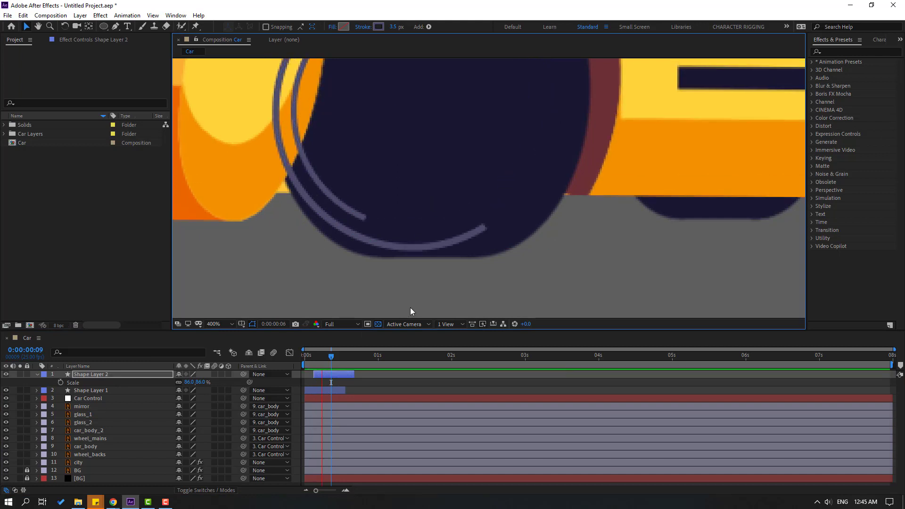
key(space)
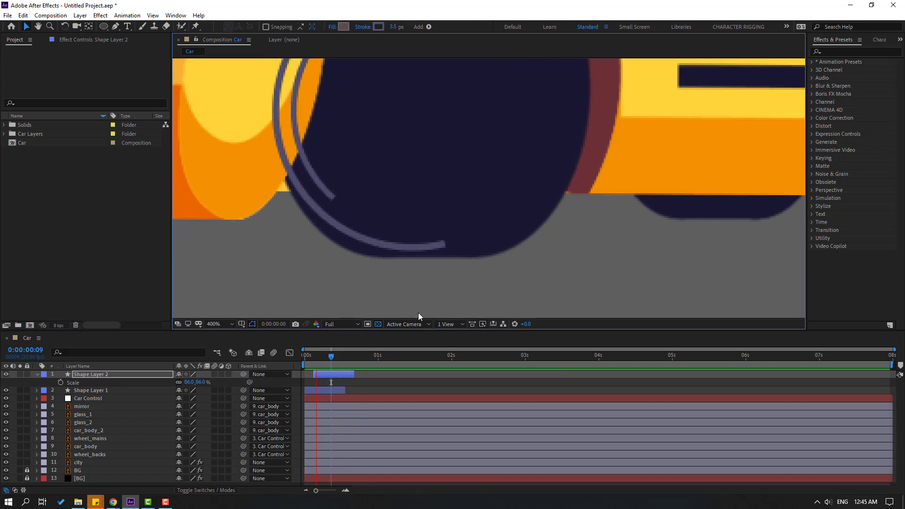
key(space)
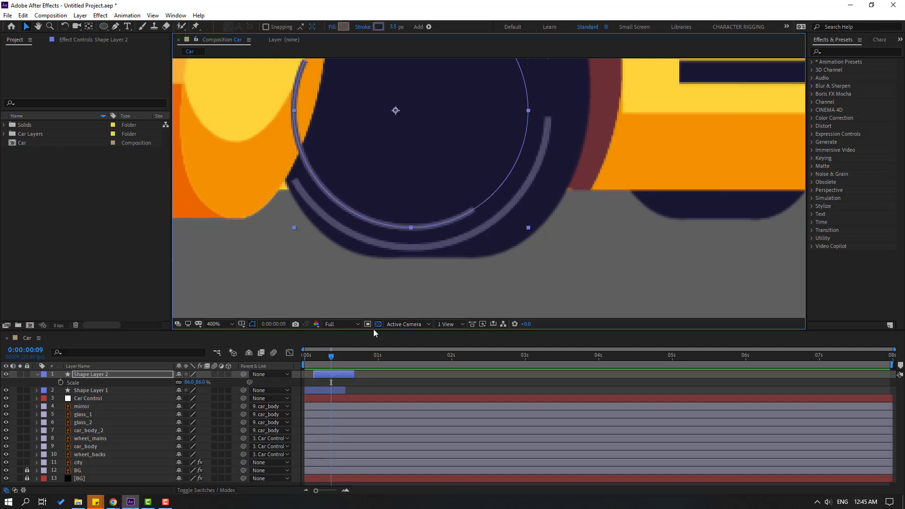
Pre-compose the two arc layers into a new composition named "lines", moving all attributes and opening it
click(36, 374)
shift+click(105, 382)
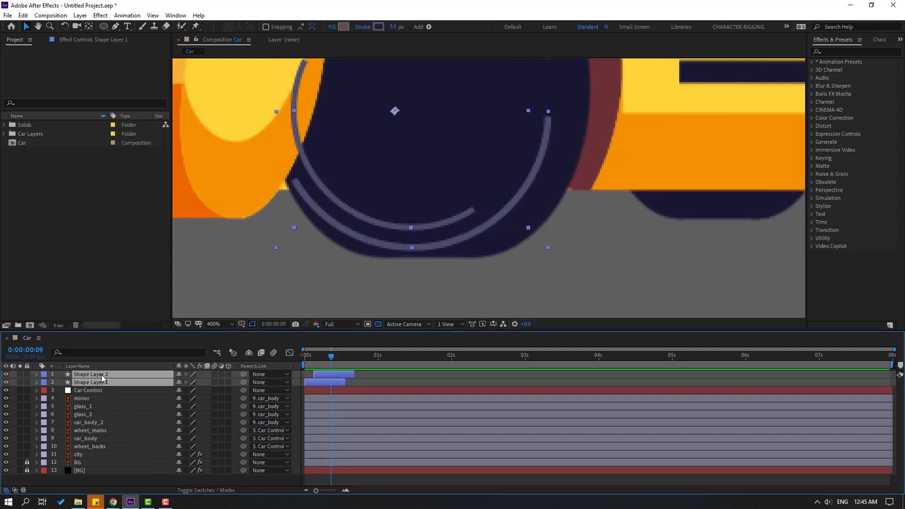
right_click(101, 381)
click(134, 336)
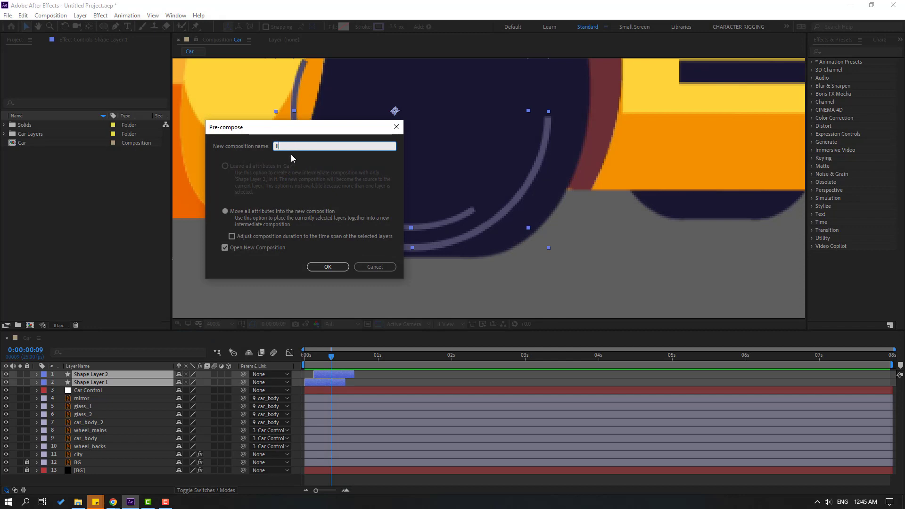
text(lines)
click(330, 265)
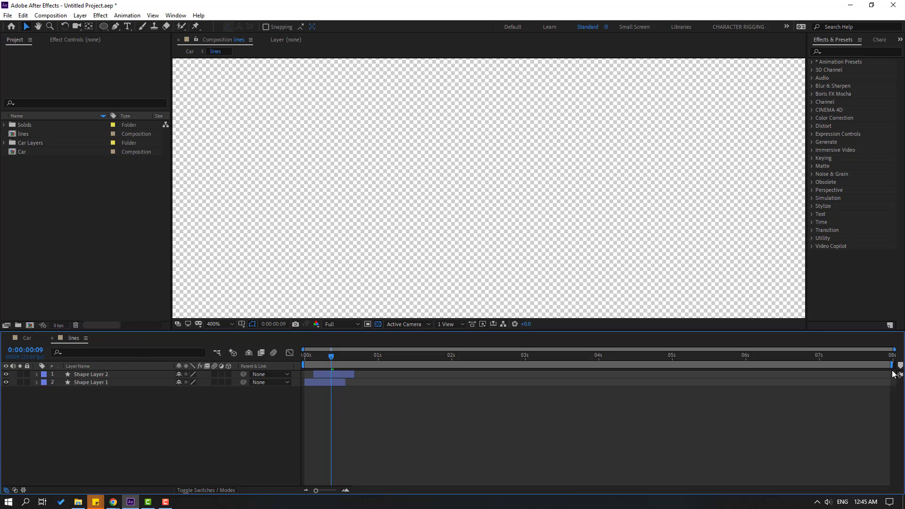
End the work area where the later arc layer ends and trim the lines composition to that work area
drag(893, 372, 358, 363)
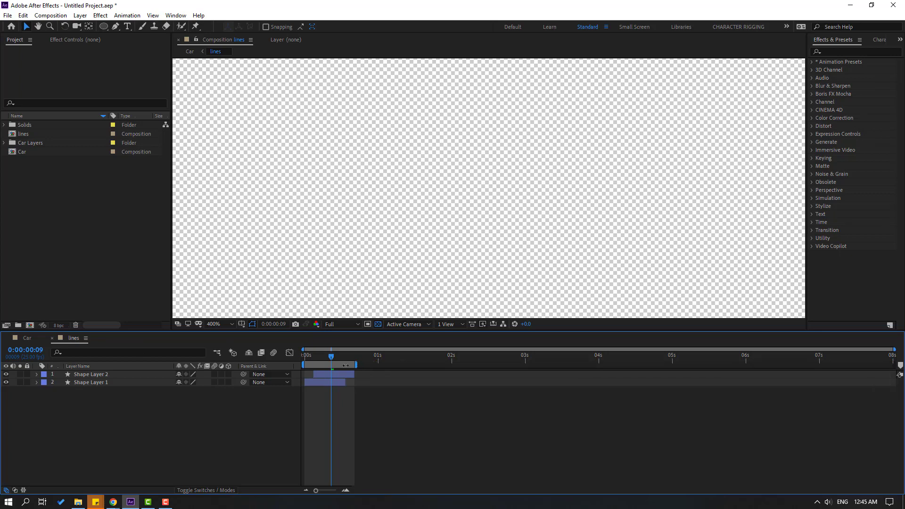
right_click(346, 365)
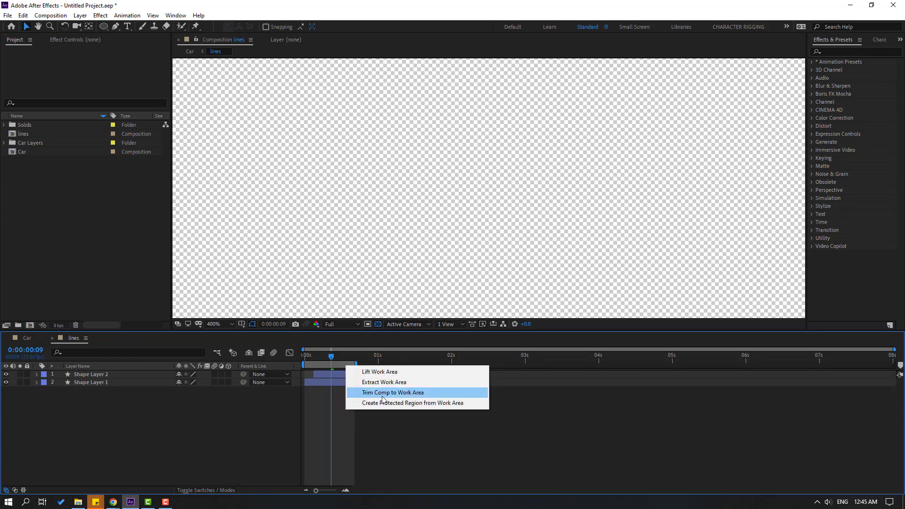
click(415, 393)
key(shift+slash)
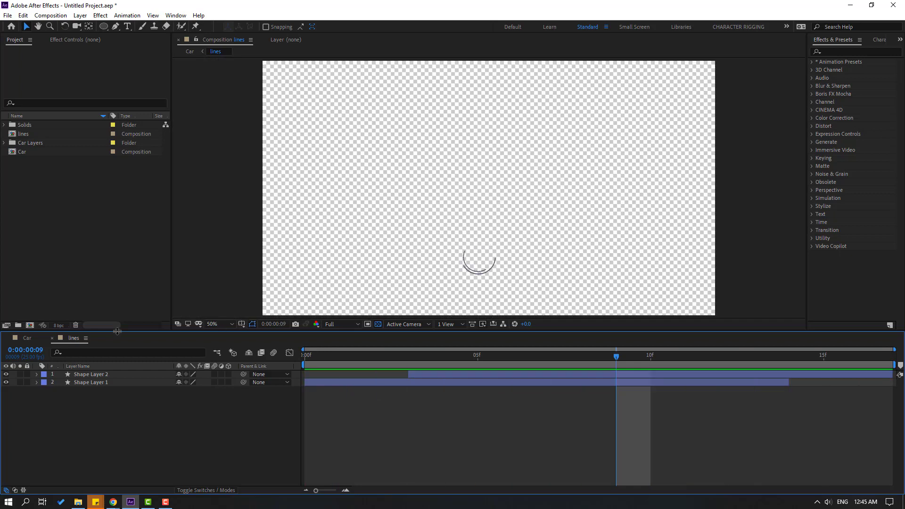
Close the lines composition and draw a closed Pen mask on the Car composition's lines layer along the fender edge and the front tire's lower outline
click(52, 339)
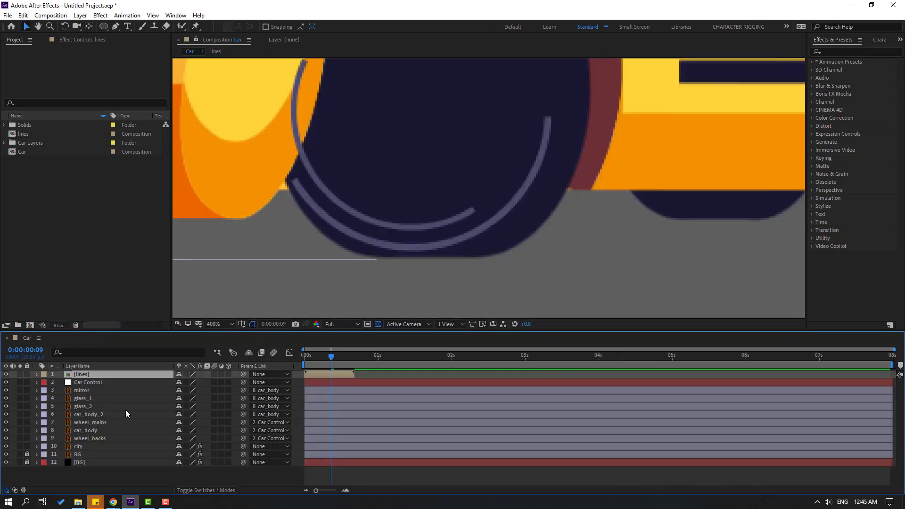
key(h)
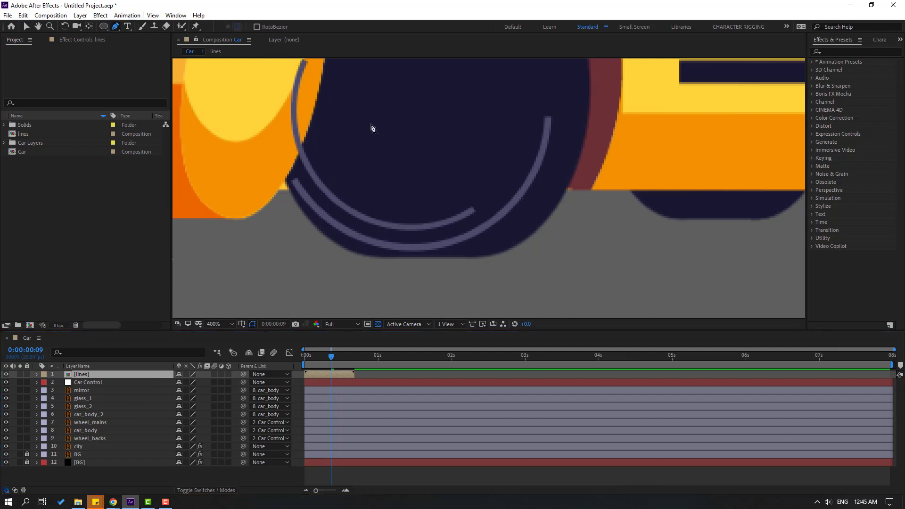
drag(377, 113, 366, 144)
key(g)
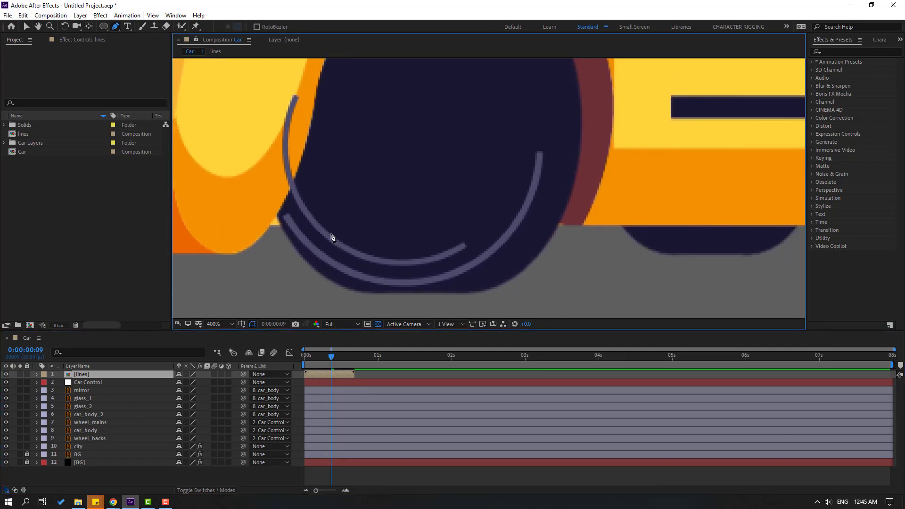
click(278, 219)
click(303, 151)
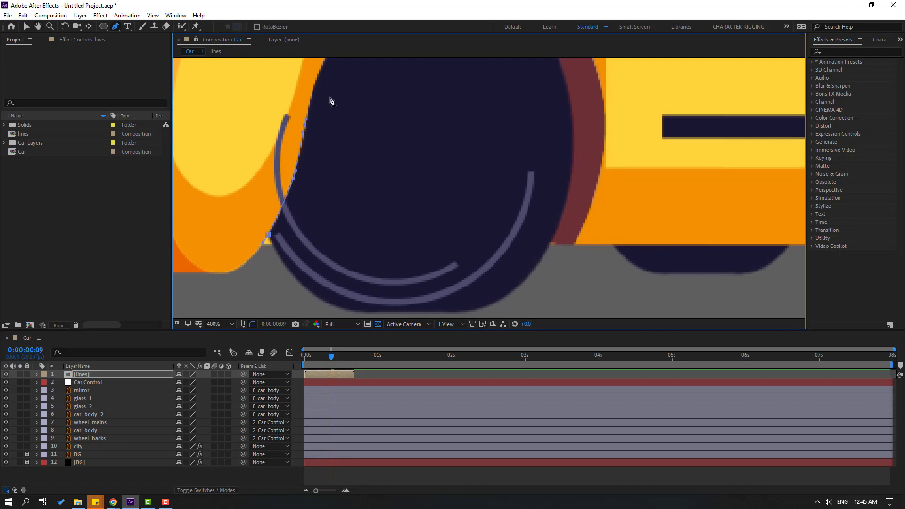
drag(328, 94, 340, 94)
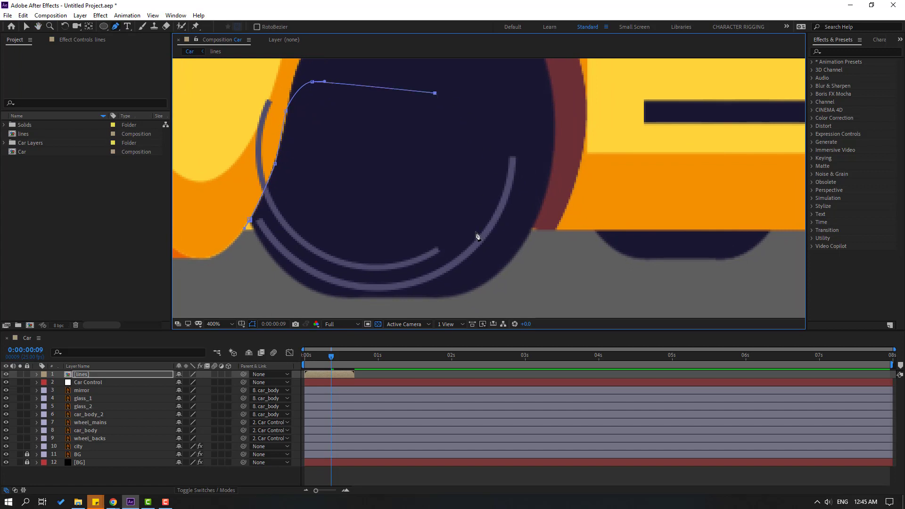
click(464, 240)
drag(401, 295, 328, 297)
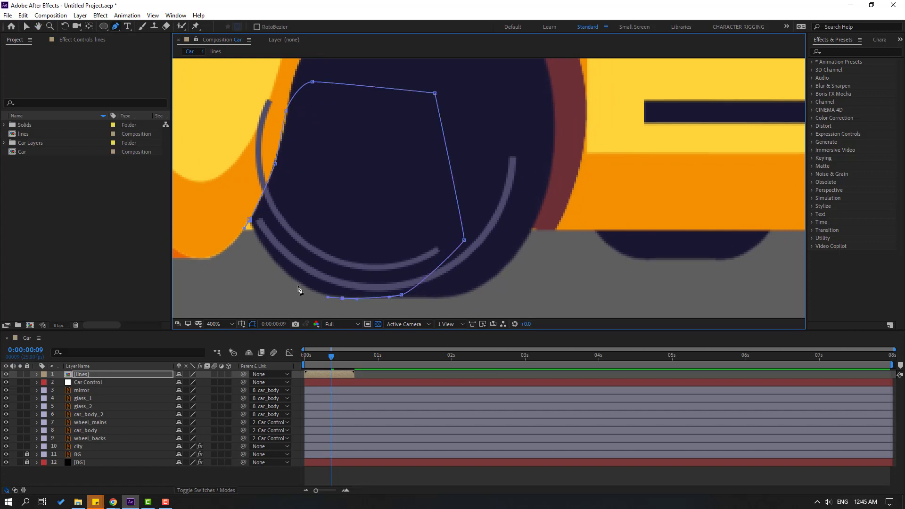
click(259, 240)
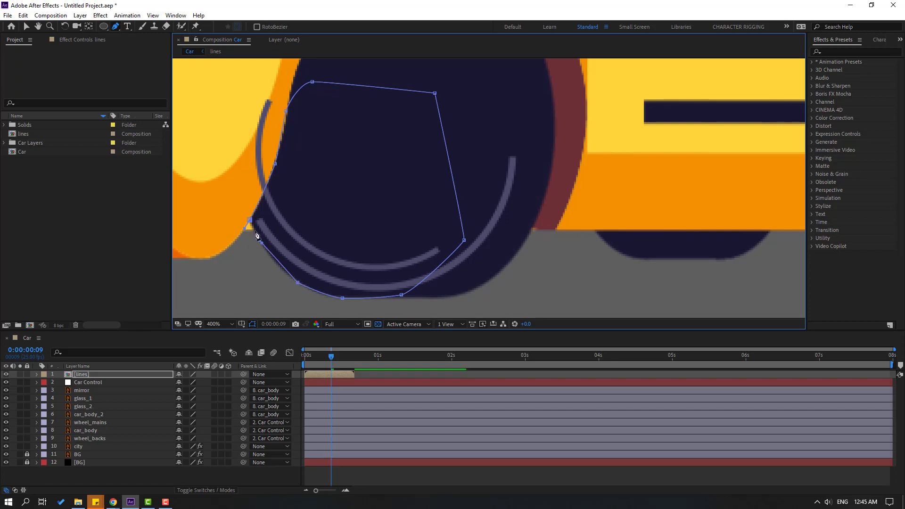
click(250, 220)
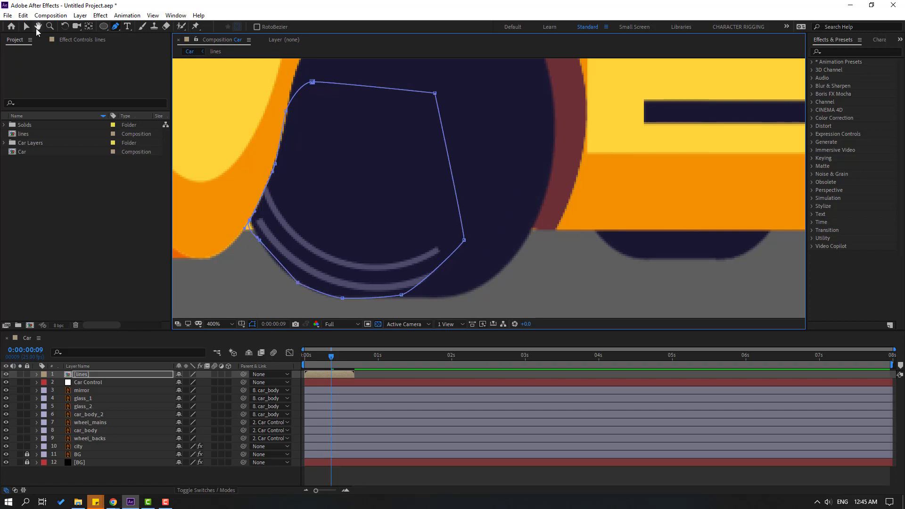
Reshape the mask's lower corner points to cut the arcs' inner ends with a curve, and preview the wheel
click(26, 27)
drag(402, 297, 417, 297)
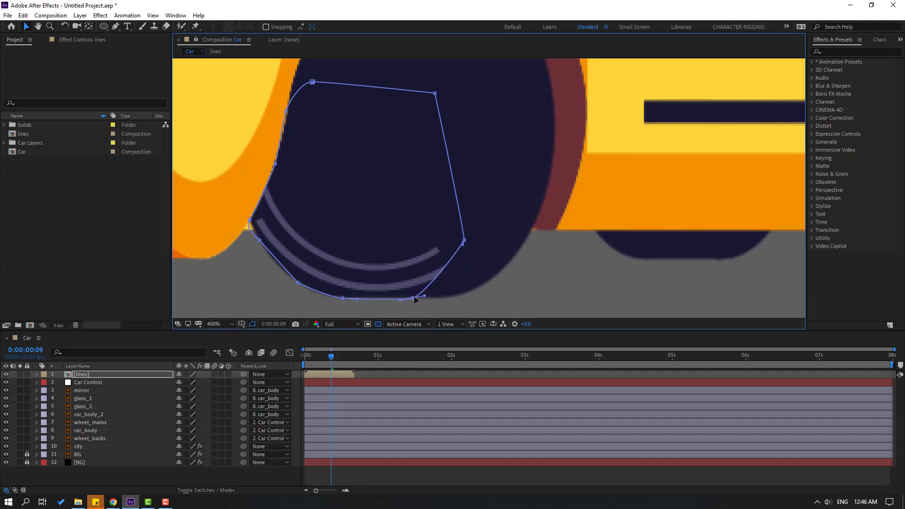
drag(465, 241, 442, 241)
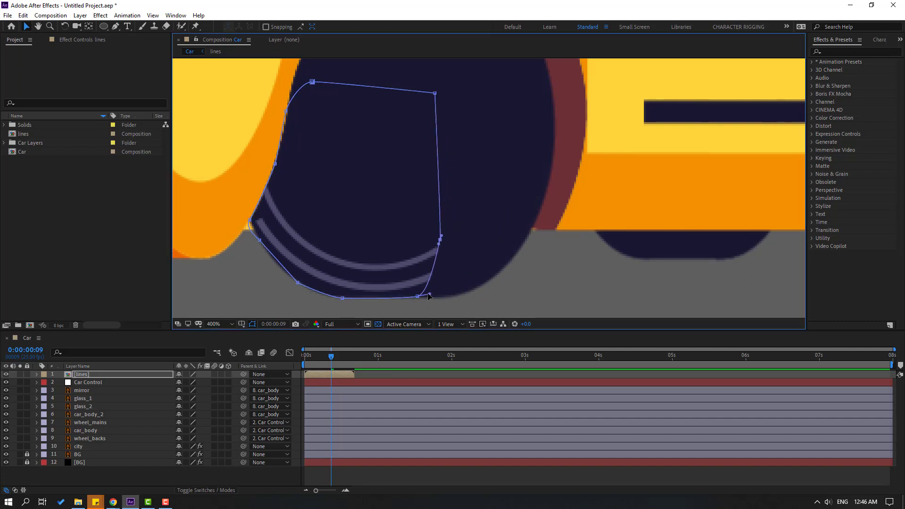
drag(429, 294, 378, 298)
drag(442, 248, 430, 248)
click(376, 477)
scroll(293, 255, down, 2)
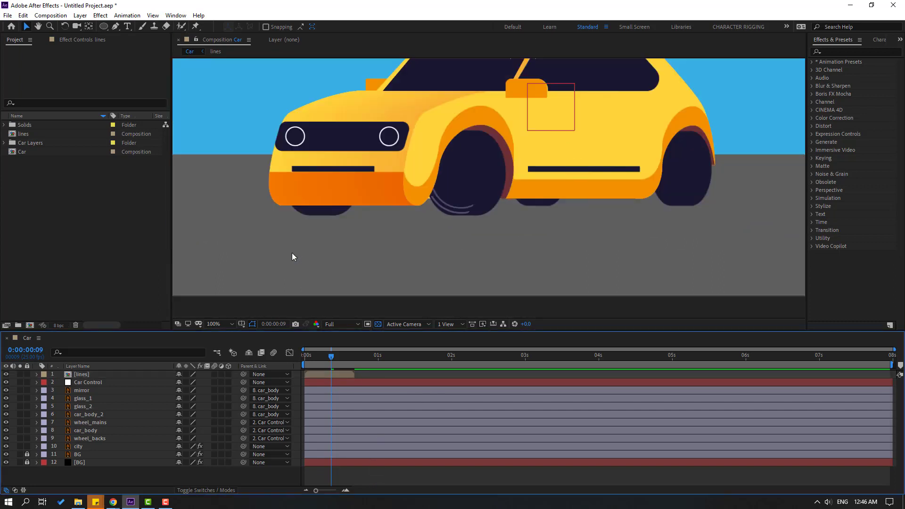
key(space)
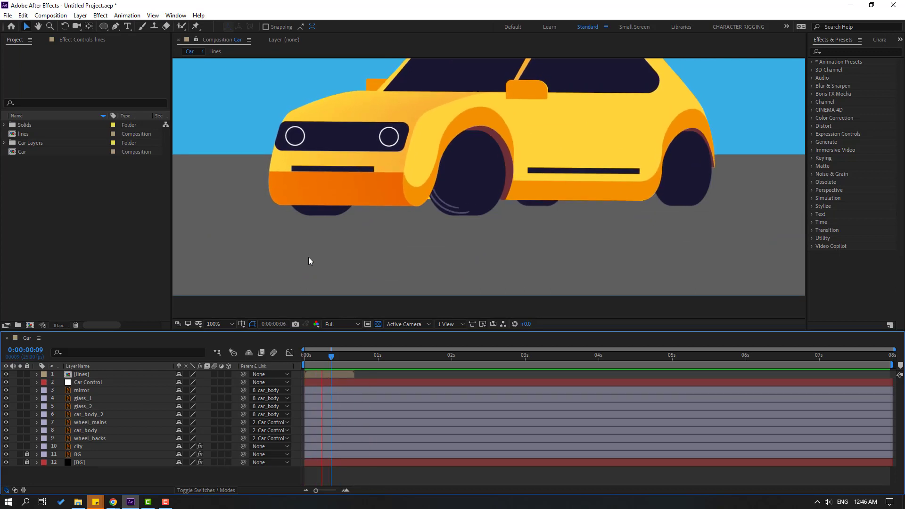
key(space)
key(period)
Refine the lines layer's mask by moving its bottom points inward along the tire and its inner corner down near the arc ends
click(344, 375)
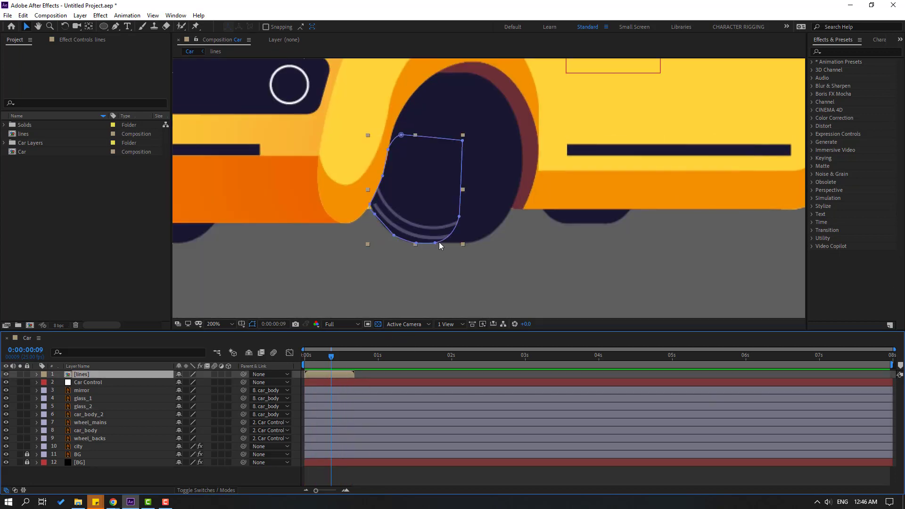
scroll(440, 242, up, 3)
scroll(392, 272, down, 3)
scroll(408, 262, up, 2)
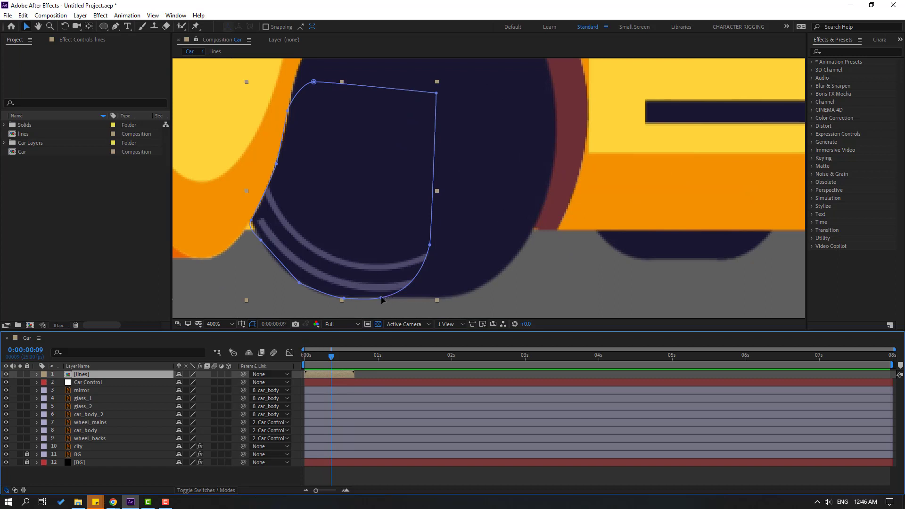
drag(381, 298, 371, 297)
drag(429, 245, 412, 234)
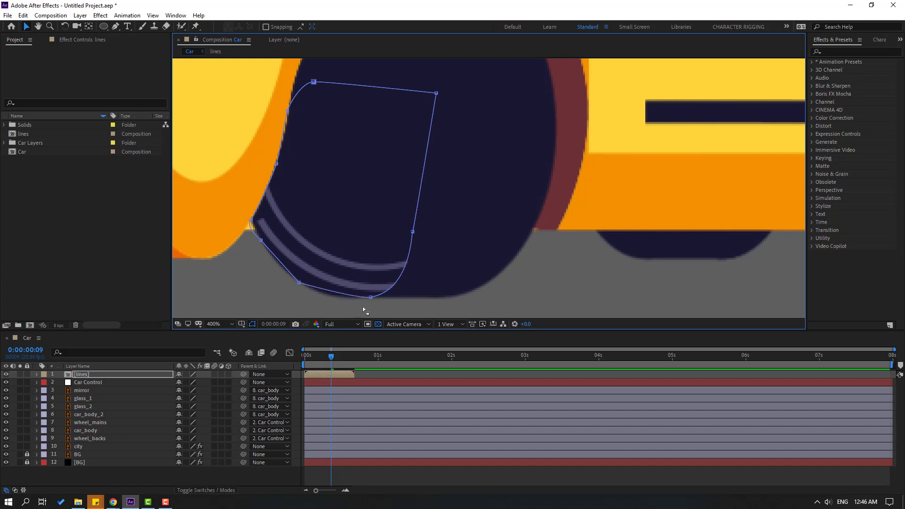
drag(370, 297, 338, 295)
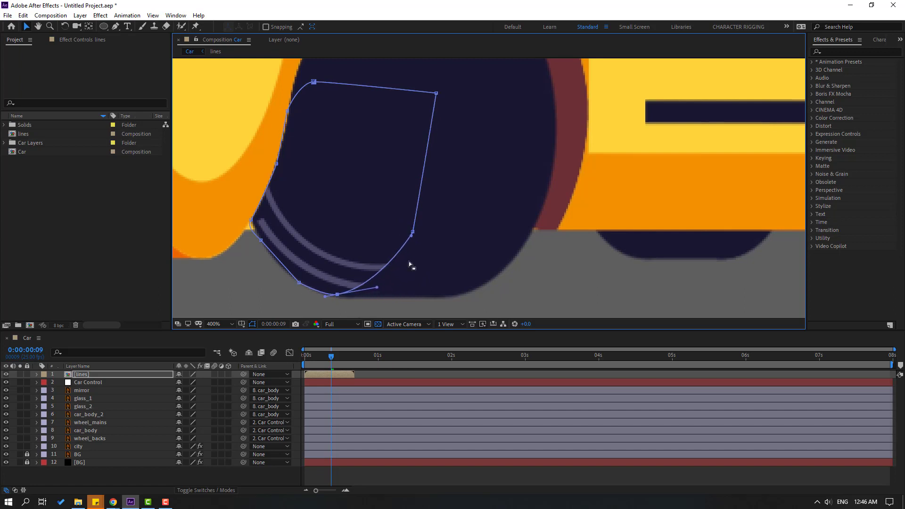
drag(413, 231, 416, 266)
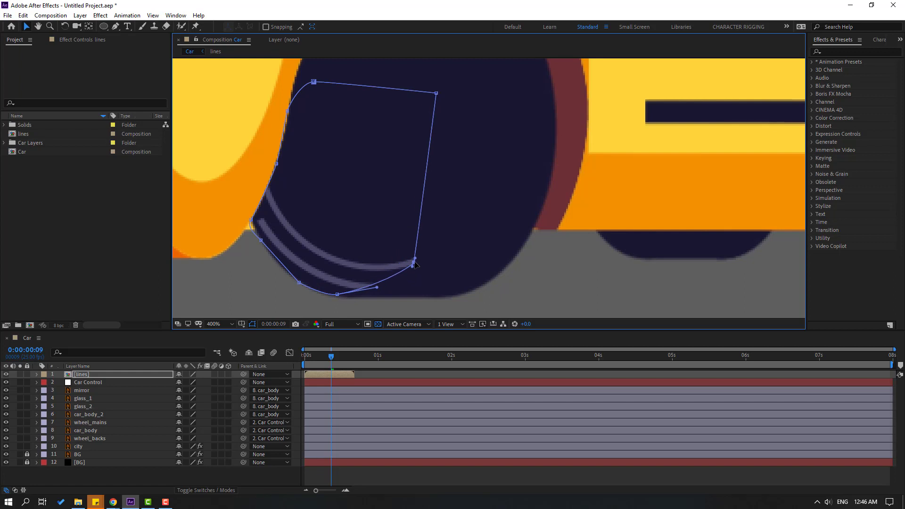
Play back the car animation and examine the masked lines on the front wheel
click(378, 470)
scroll(275, 238, down, 2)
key(space)
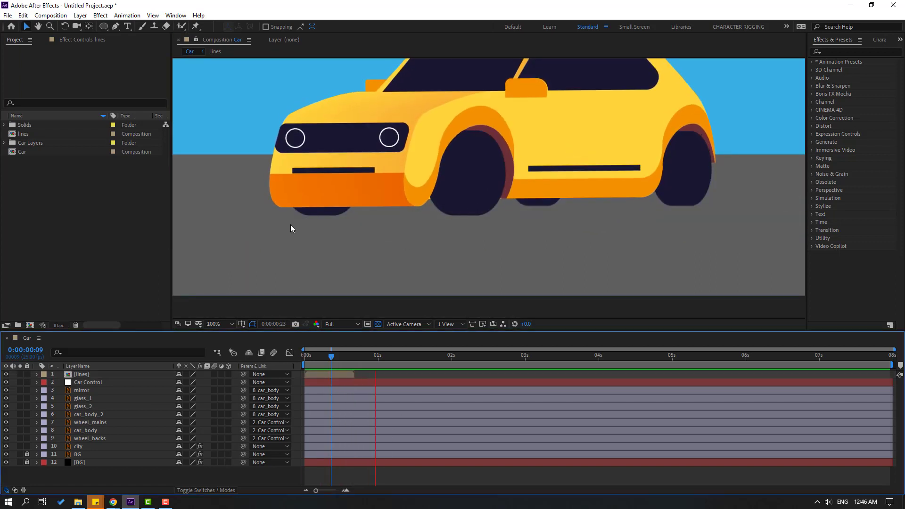
scroll(291, 225, down, 2)
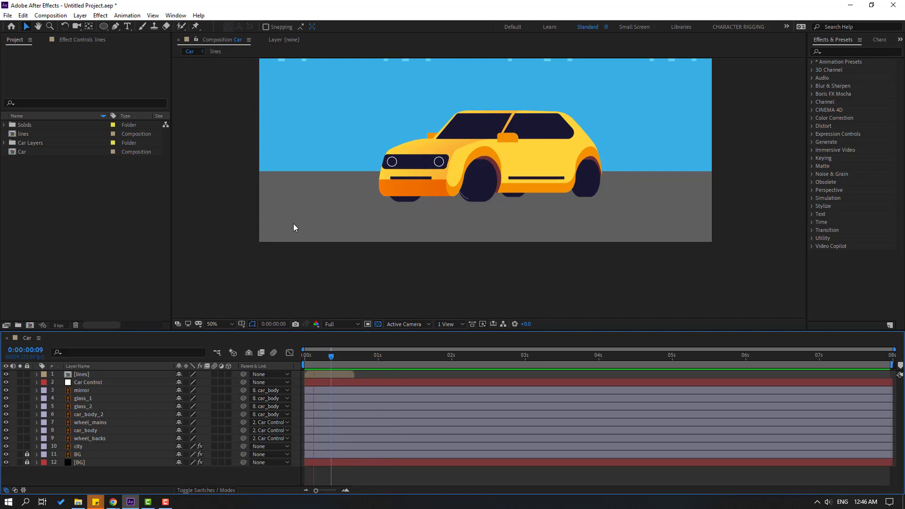
scroll(341, 220, up, 2)
key(space)
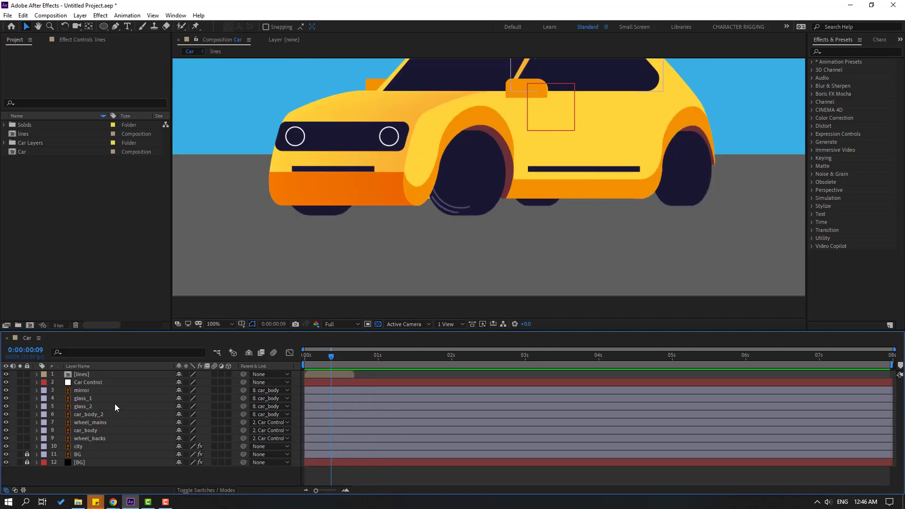
Duplicate the lines layer, start the copy at 0:00:00:10, and preview the overlap
click(82, 375)
drag(333, 358, 302, 359)
key(ctrl+d)
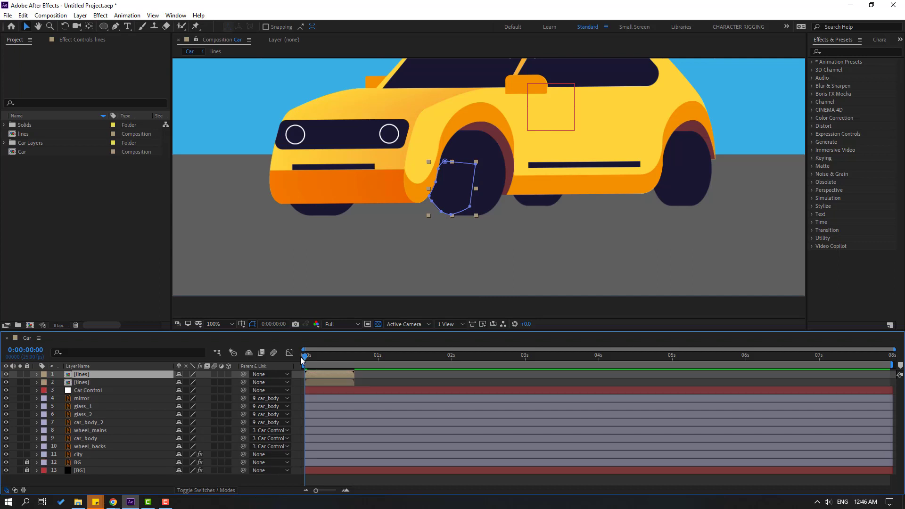
key(space)
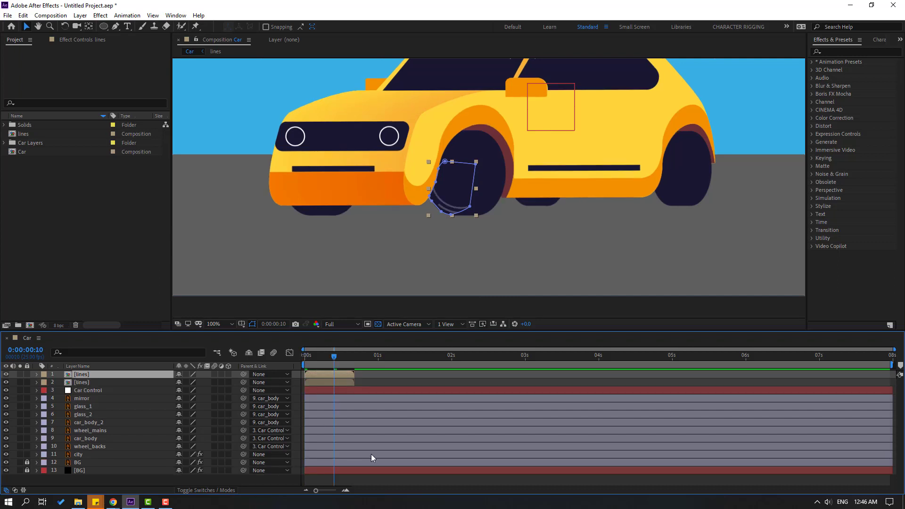
drag(311, 373, 344, 373)
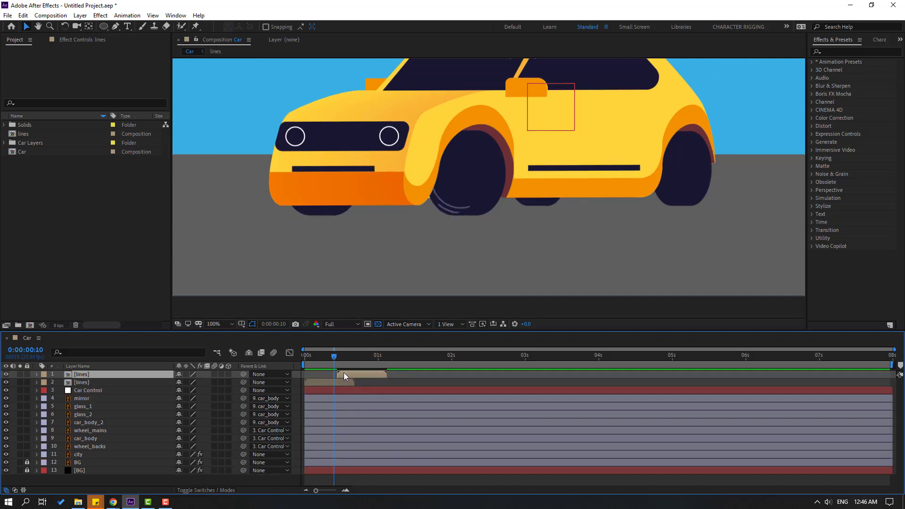
key(space)
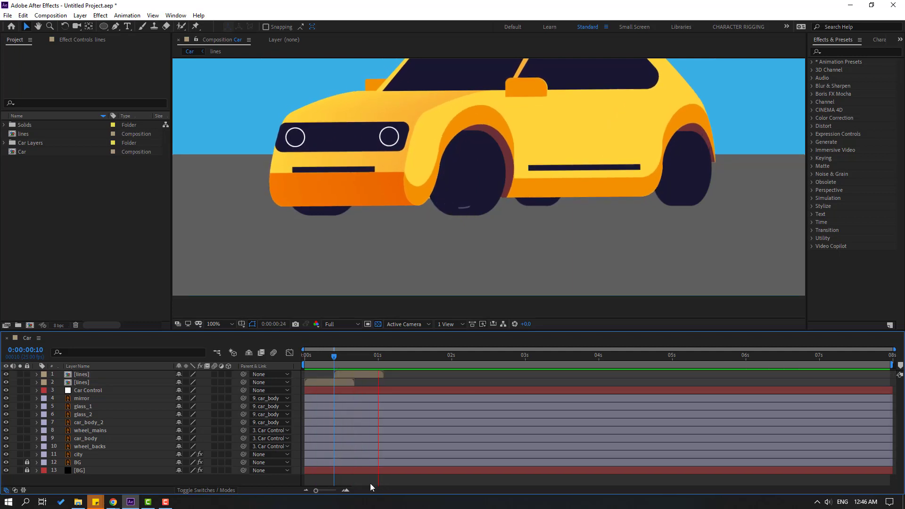
Duplicate the second lines layer and start the new copy at 0:00:00:20
click(353, 376)
key(ctrl+d)
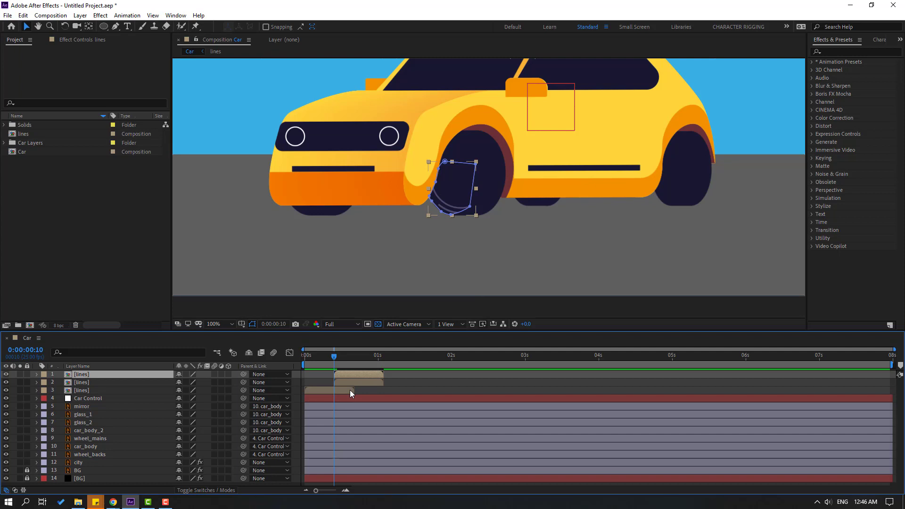
key(shift+Page_Down)
drag(340, 371, 372, 370)
Keep duplicating the lines layer with a 10-frame offset per copy until the last one starts at 0:00:07:05
key(shift+Page_Down)
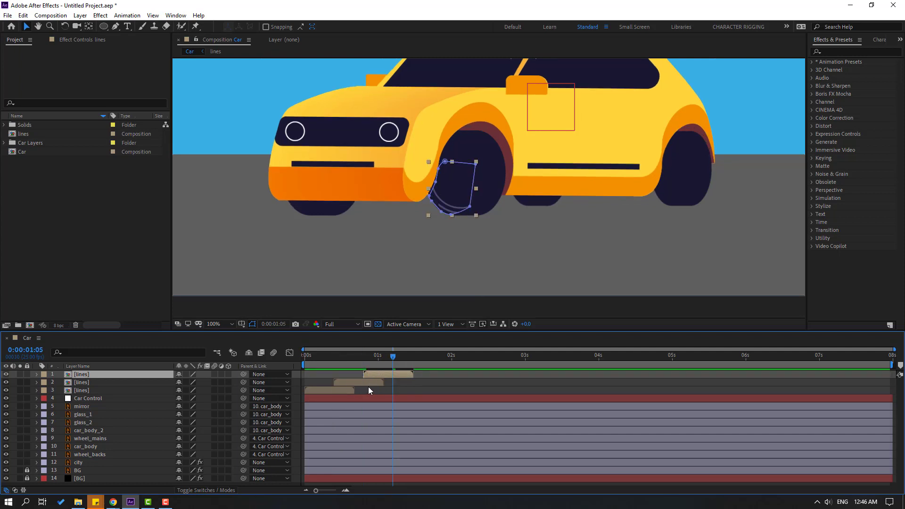
key(ctrl+d)
drag(371, 374, 777, 375)
key(shift+Page_Down)
key(ctrl+d)
key(ctrl+d)
key(shift+Page_Down)
key(ctrl+d)
key(shift+Page_Down)
key(ctrl+d)
key(ctrl+d)
key(shift+Page_Down)
key(shift+Page_Down)
key(ctrl+d)
key(ctrl+d)
key(shift+Page_Down)
key(shift+Page_Down)
key(ctrl+d)
key(ctrl+d)
key(shift+Page_Down)
key(shift+Page_Down)
key(ctrl+d)
key(shift+Page_Down)
drag(783, 375, 814, 375)
key(ctrl+d)
key(shift+Page_Down)
drag(813, 375, 881, 369)
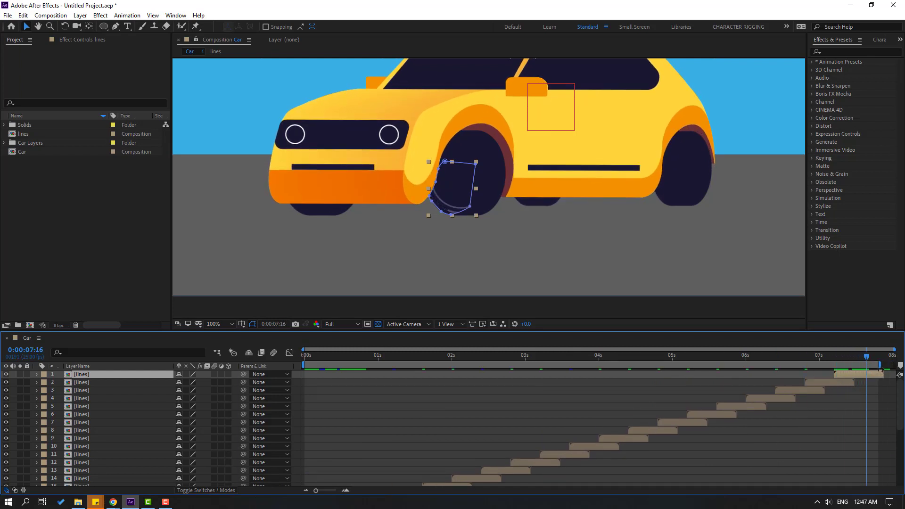
Trim the Car composition to a work area ending just before the last lines layer ends, and play back the result
right_click(855, 365)
click(829, 395)
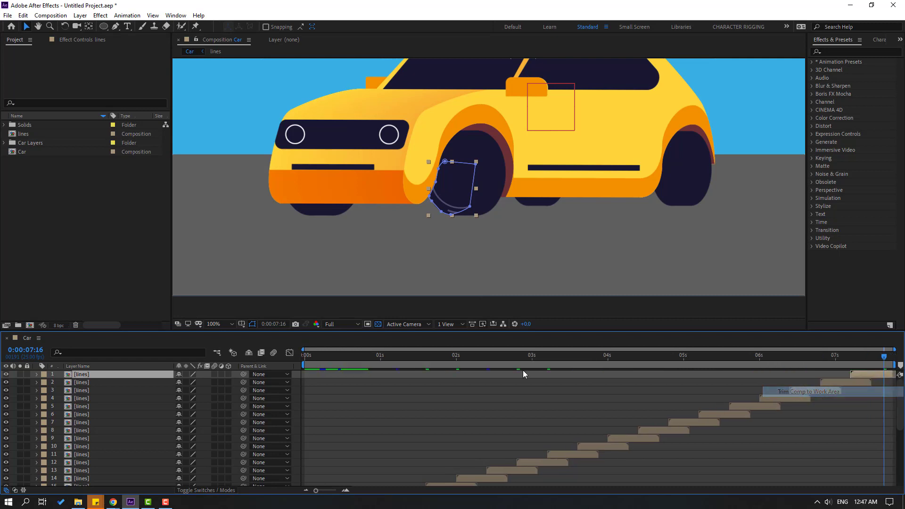
key(space)
scroll(267, 282, down, 4)
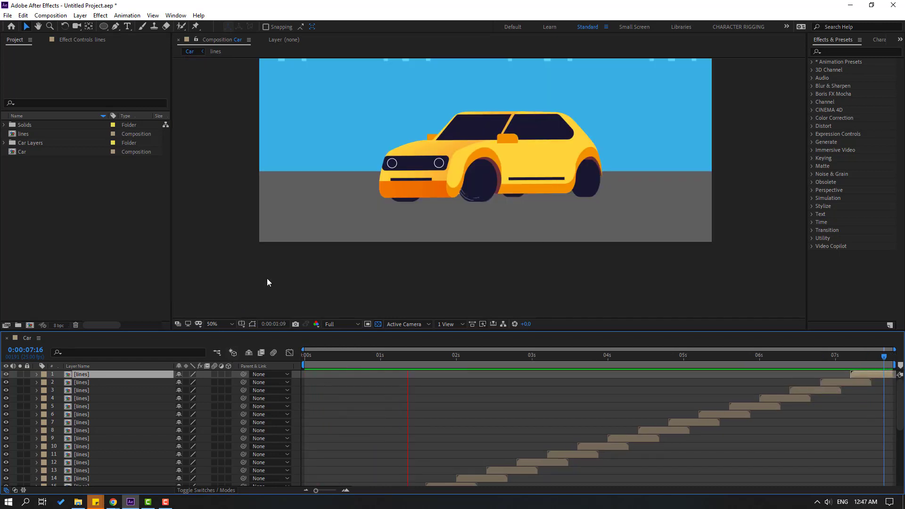
scroll(269, 283, up, 2)
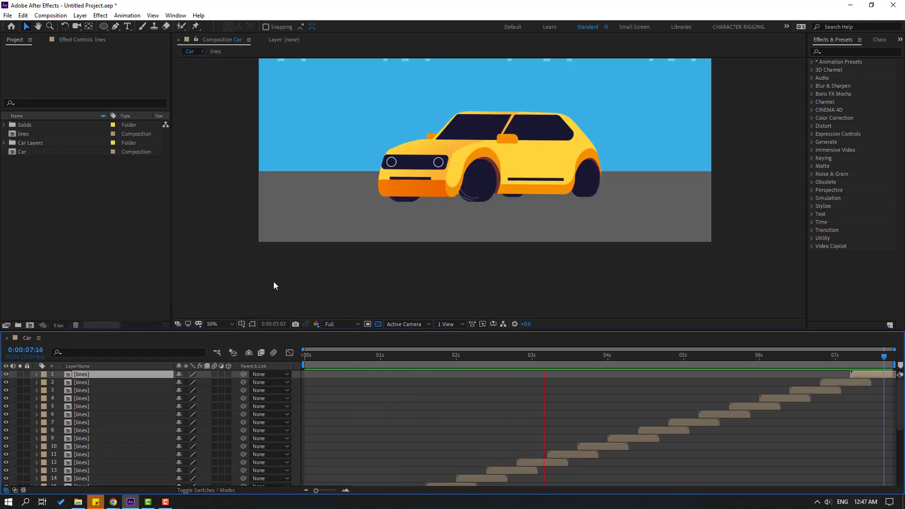
key(space)
Pre-compose all the staggered lines layers into one composition named "lines" and return to the Car composition
scroll(124, 401, down, 4)
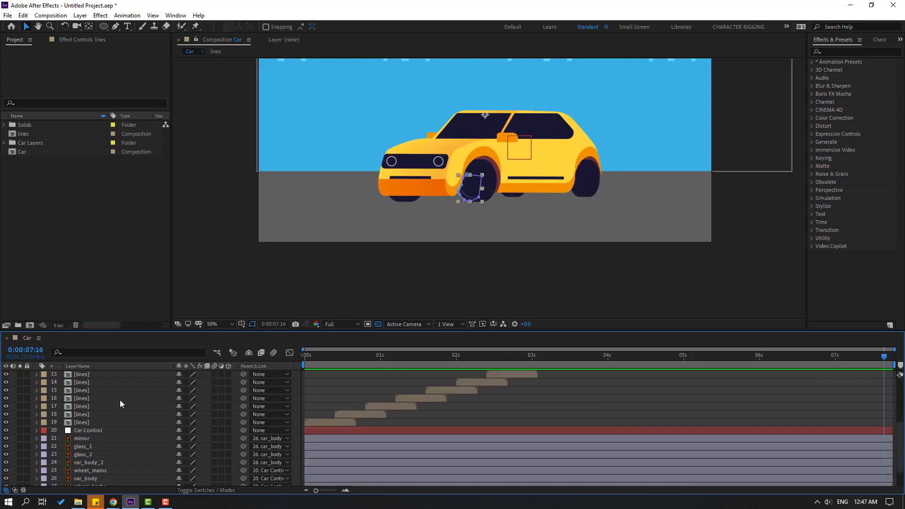
click(83, 422)
scroll(124, 416, up, 4)
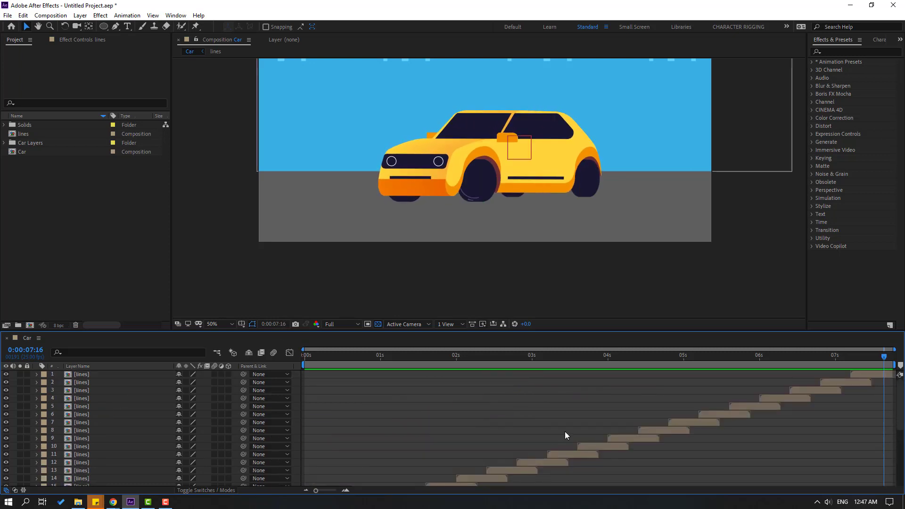
scroll(566, 435, down, 1)
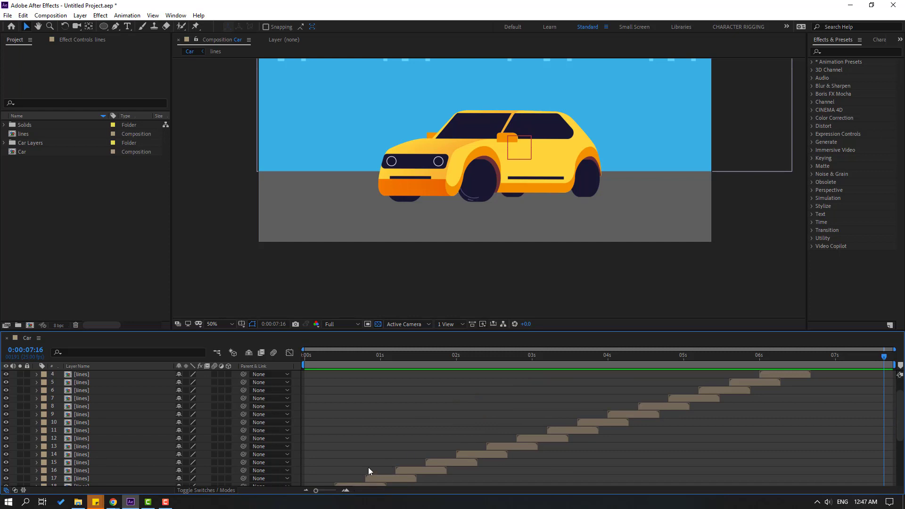
scroll(372, 464, down, 1)
scroll(75, 423, up, 2)
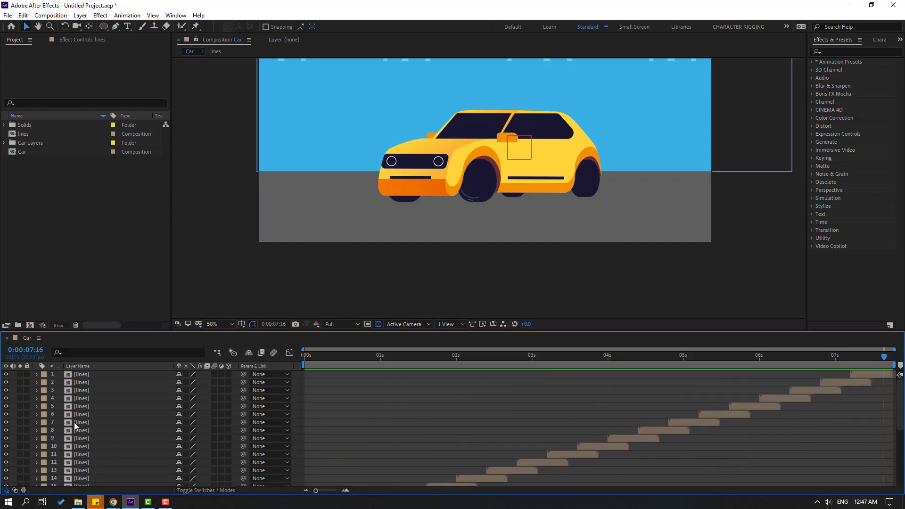
scroll(514, 418, down, 2)
scroll(106, 417, up, 2)
key(ctrl+a)
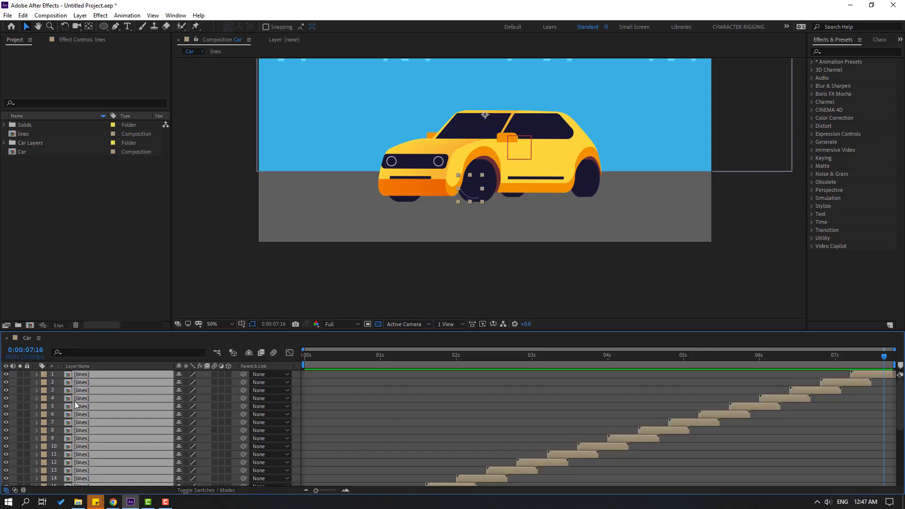
right_click(78, 399)
click(132, 358)
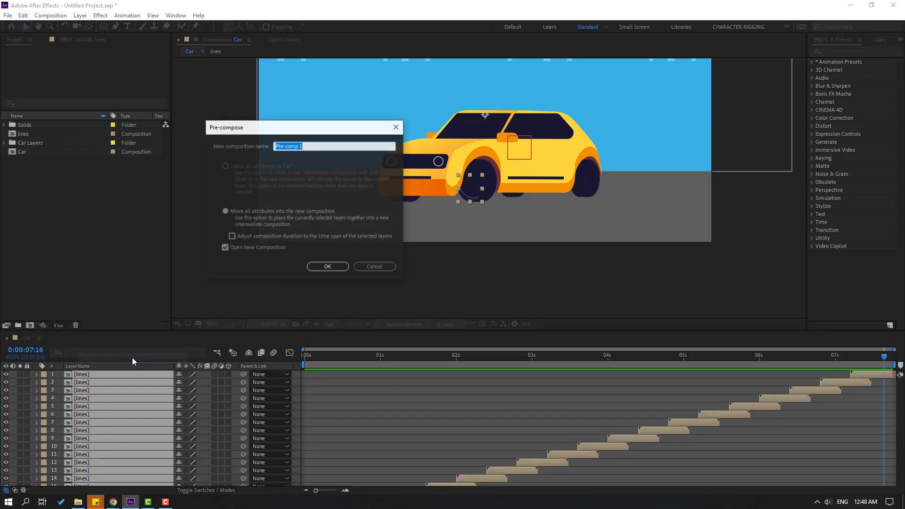
text(lines)
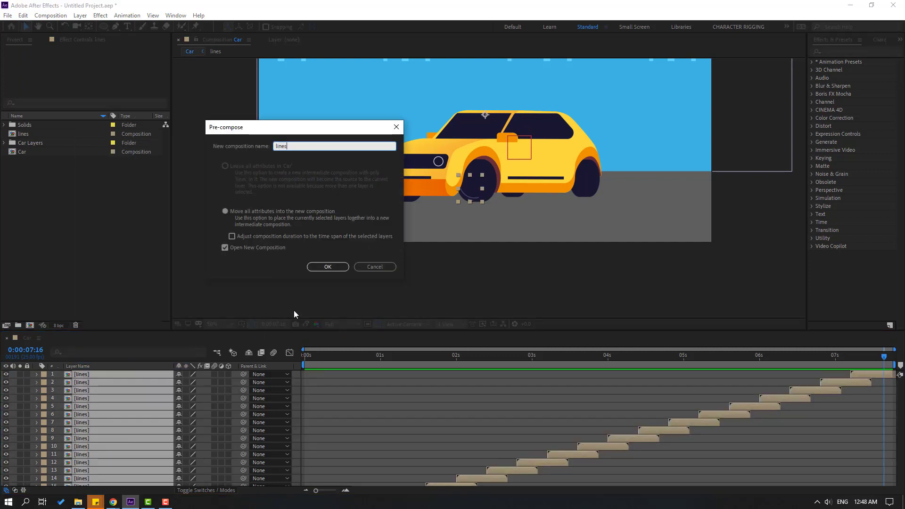
click(324, 268)
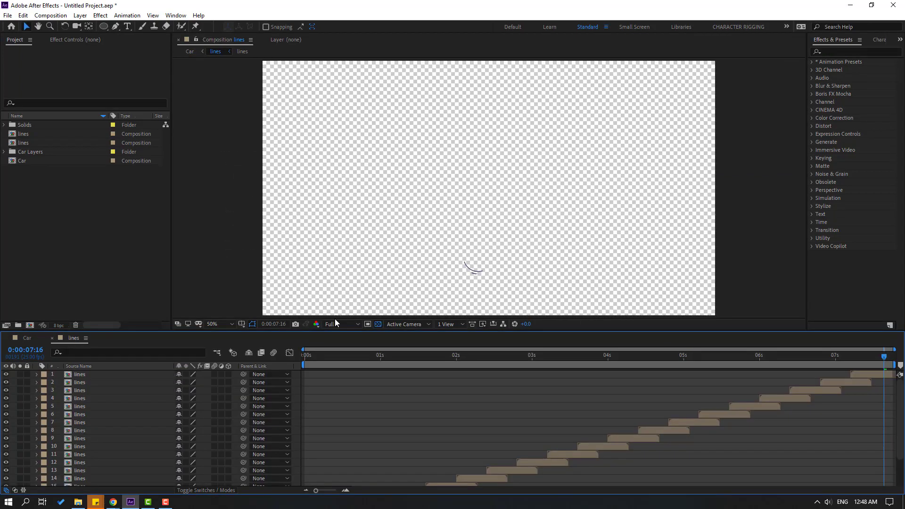
click(52, 338)
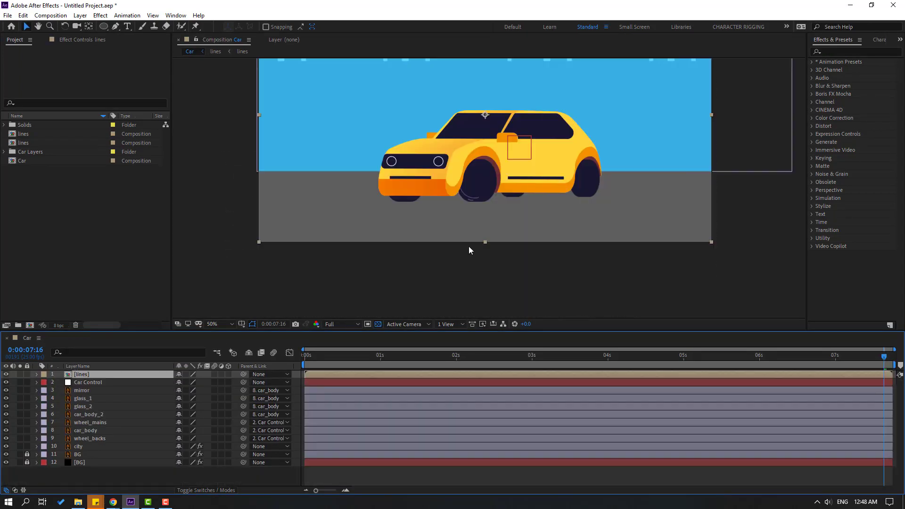
Duplicate the lines composition layer, place the copy on the near-side rear wheel, and check its motion over the first second
scroll(468, 247, up, 1)
key(ctrl+d)
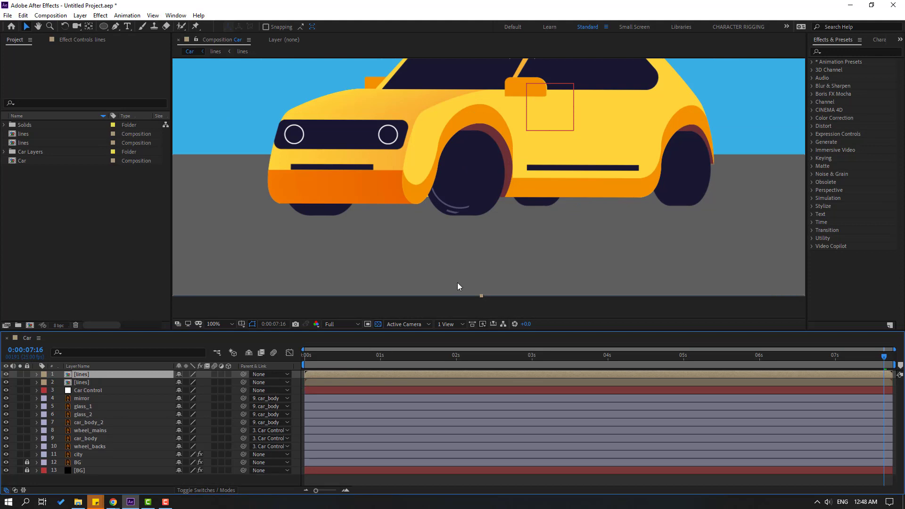
drag(450, 206, 668, 199)
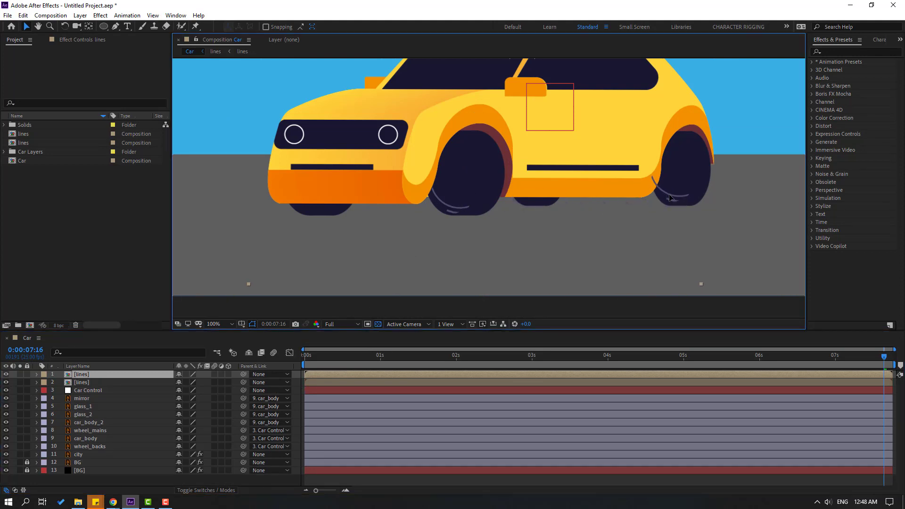
click(306, 357)
drag(316, 357, 414, 358)
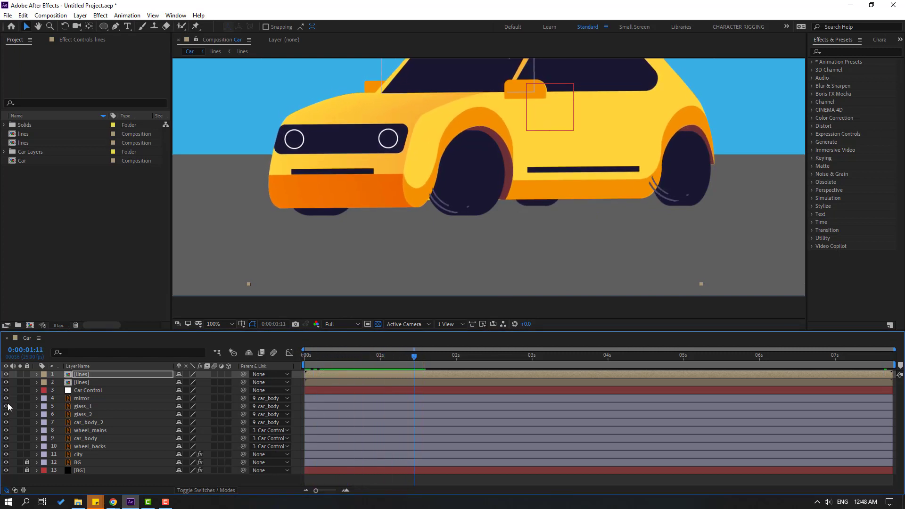
Move both lines layers between car_body_2 and wheel_mains in the layer order and preview the animation
click(81, 383)
shift+click(86, 377)
drag(69, 386, 113, 427)
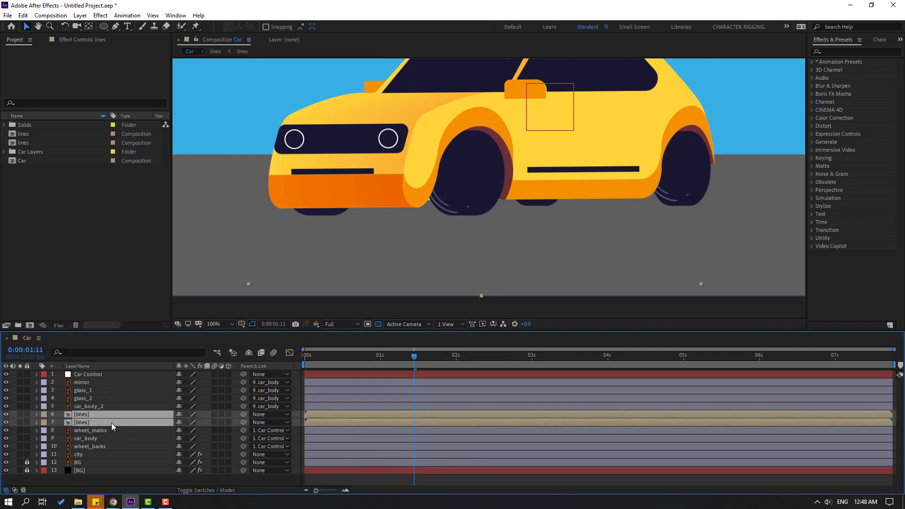
key(space)
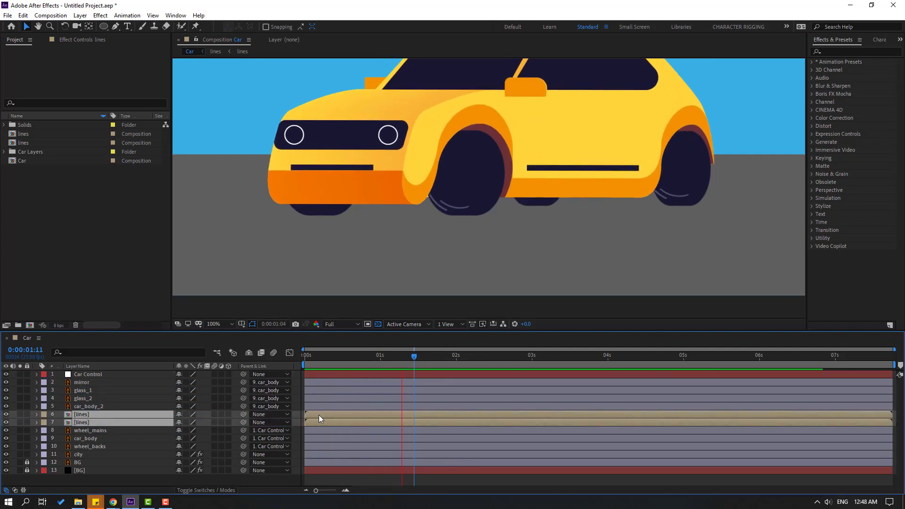
key(space)
click(309, 477)
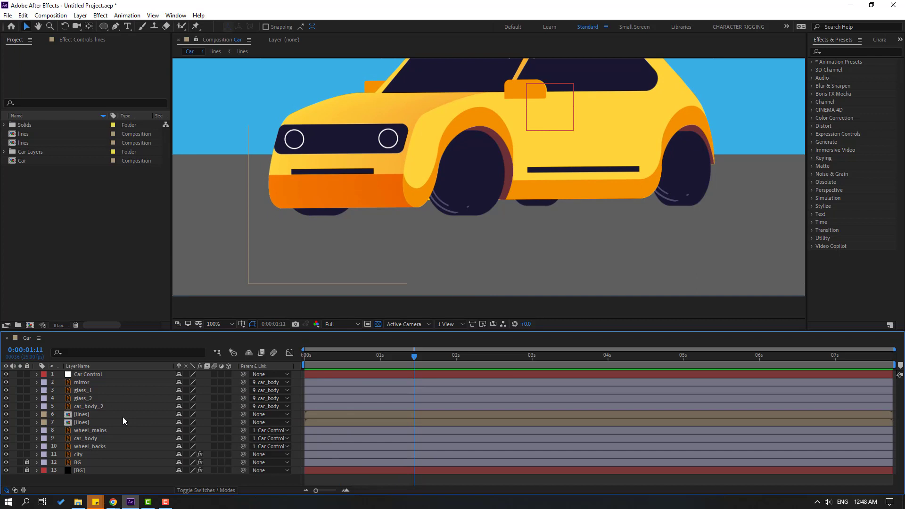
Rotate the rear wheel's lines layer to 21°, reposition it along the tyre's edge, and play back the result
click(92, 416)
scroll(708, 227, up, 1)
drag(577, 214, 230, 215)
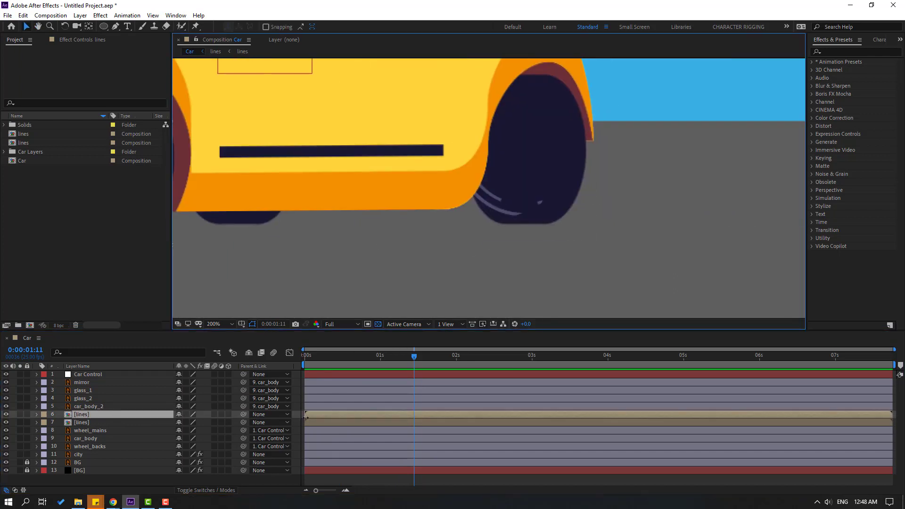
drag(389, 358, 361, 357)
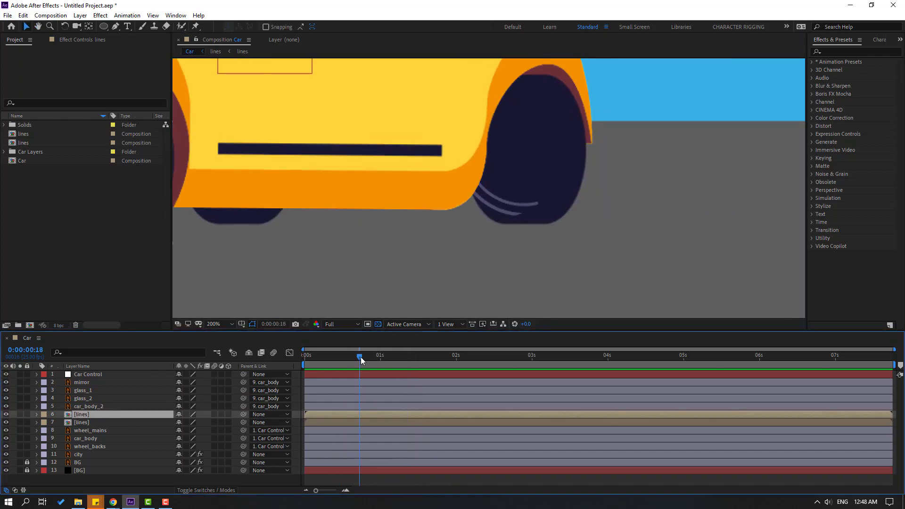
drag(506, 212, 513, 210)
key(r)
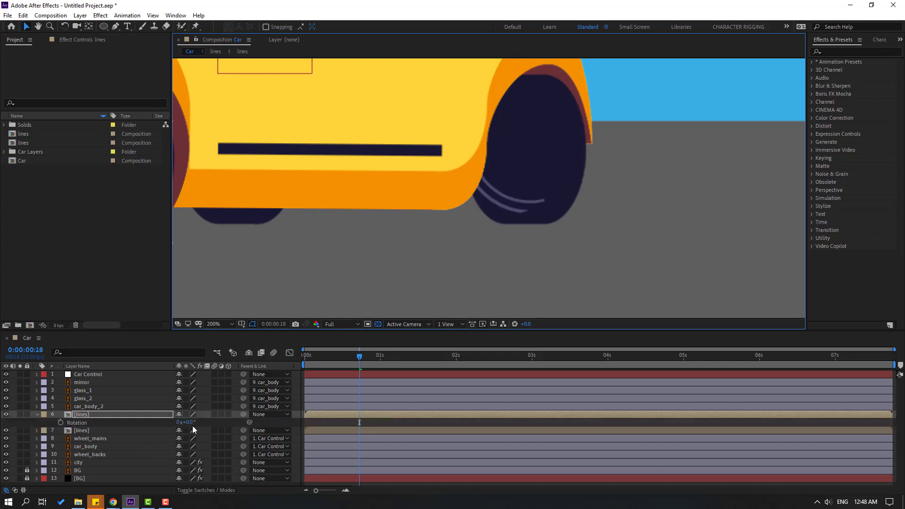
drag(190, 423, 198, 422)
scroll(475, 203, down, 2)
mouse_move(486, 186)
mouse_down()
mouse_move(538, 204)
mouse_move(528, 203)
mouse_up()
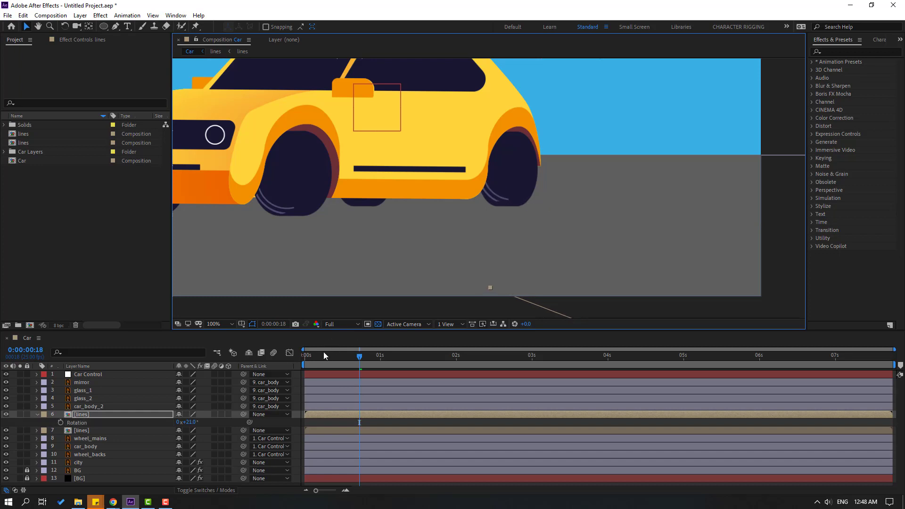
drag(324, 354, 387, 357)
scroll(318, 220, down, 2)
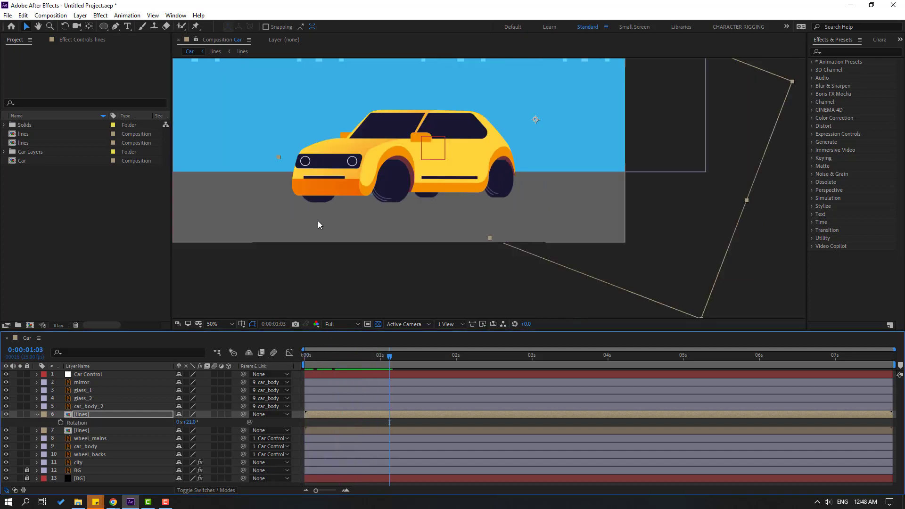
key(space)
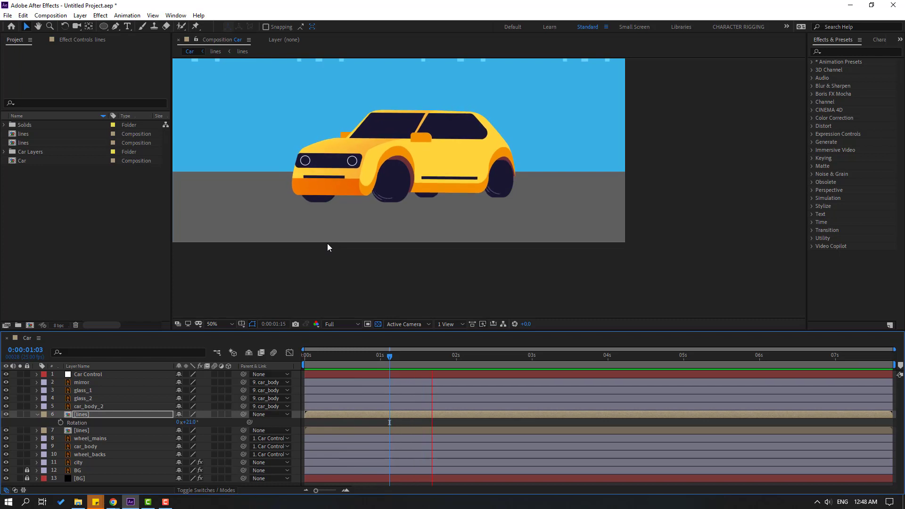
key(space)
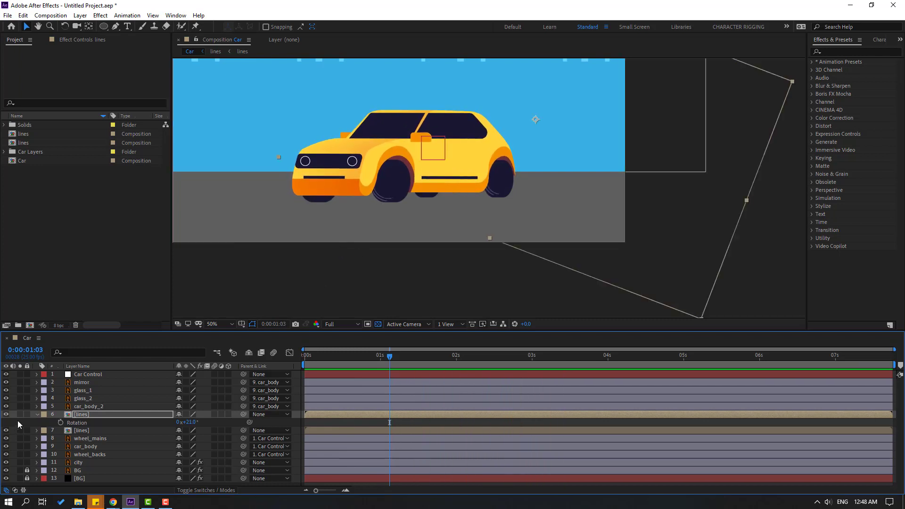
Duplicate the rotated lines layer, place the copy between car_body and wheel_backs, and align it to the far-side rear wheel
click(37, 414)
key(ctrl+d)
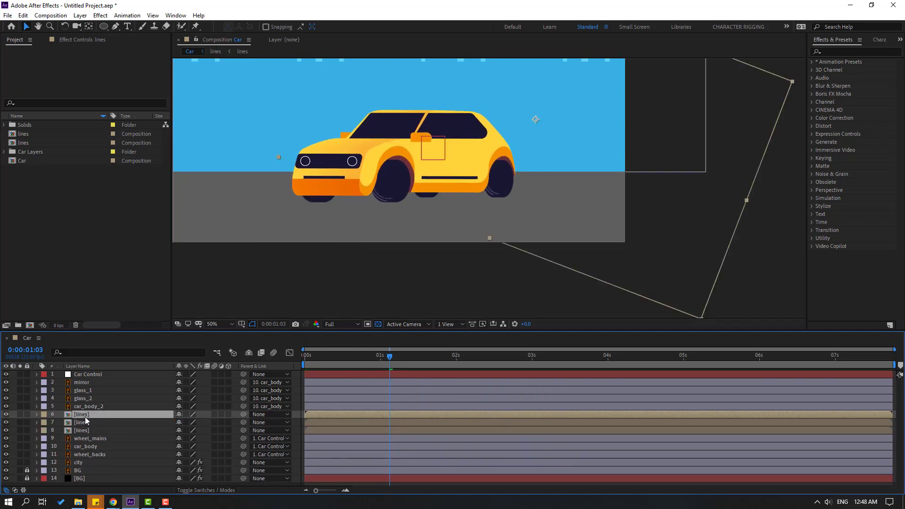
drag(84, 417, 105, 449)
key(period)
drag(490, 201, 350, 203)
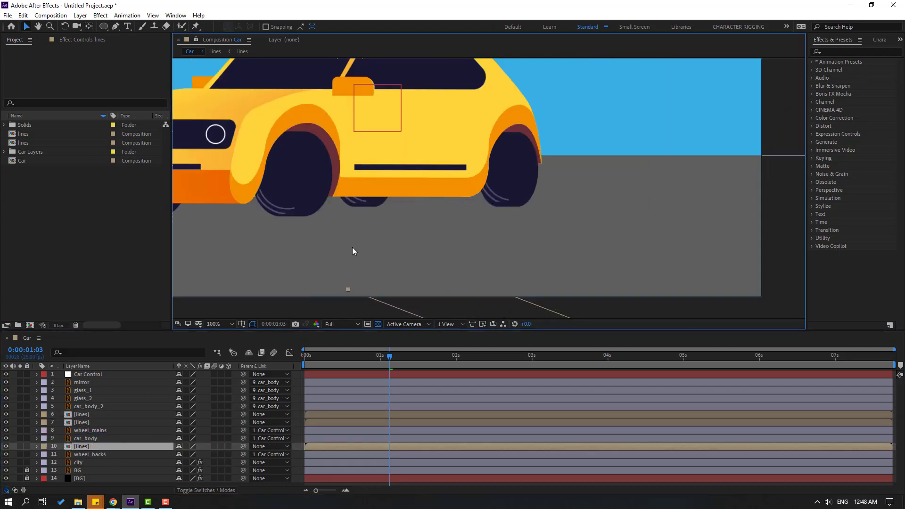
drag(316, 355, 366, 357)
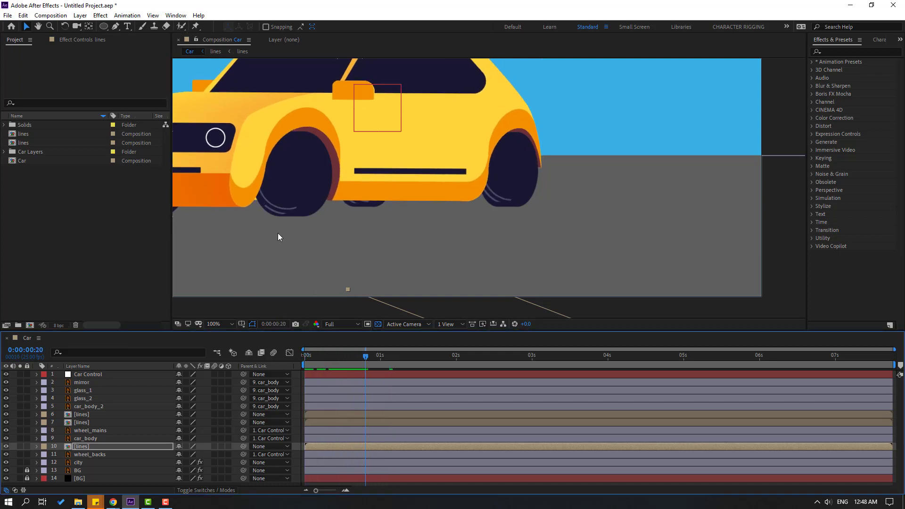
Duplicate the far-side rear wheel's lines layer, move the copy onto the far-side front wheel, and play back the fitted composition
drag(279, 236, 441, 235)
key(ctrl+d)
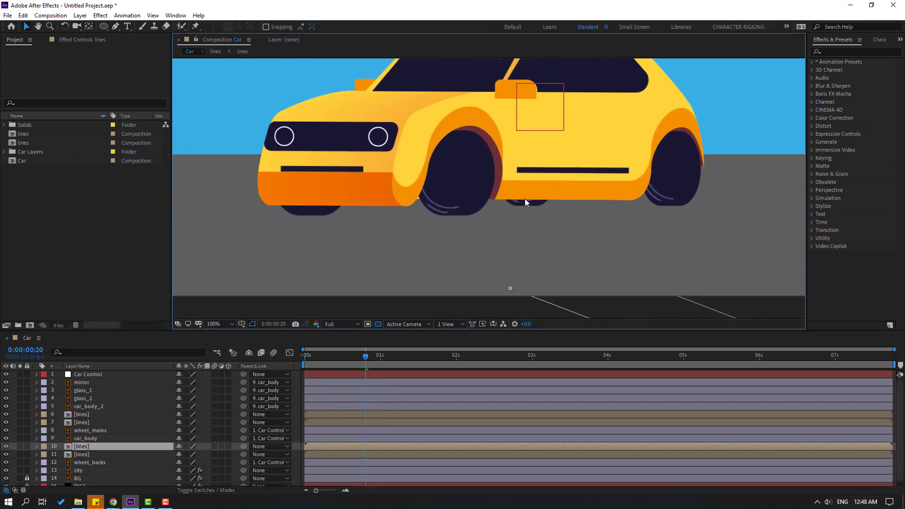
drag(526, 202, 306, 212)
click(326, 358)
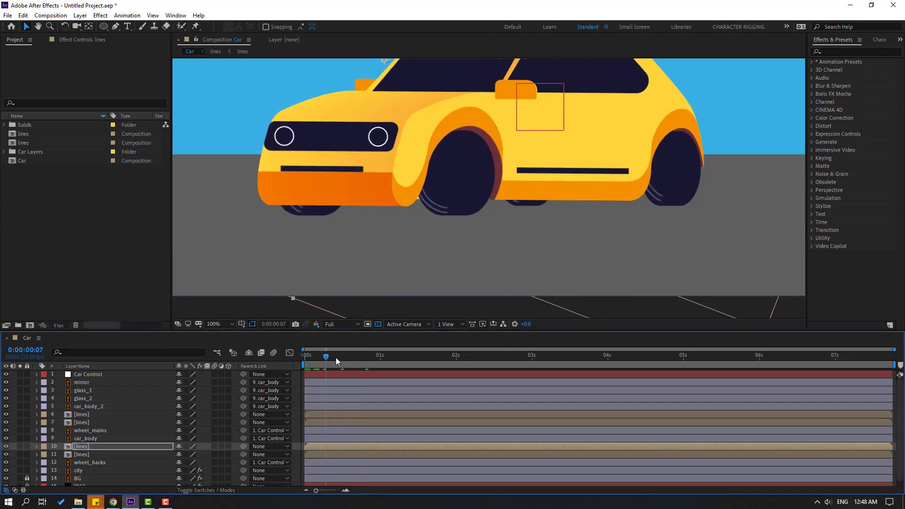
key(space)
scroll(390, 257, down, 2)
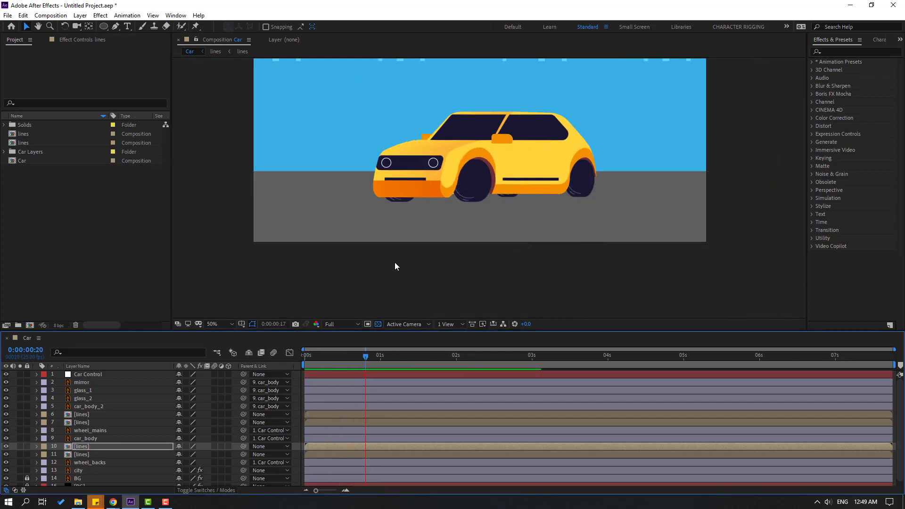
click(218, 325)
click(233, 171)
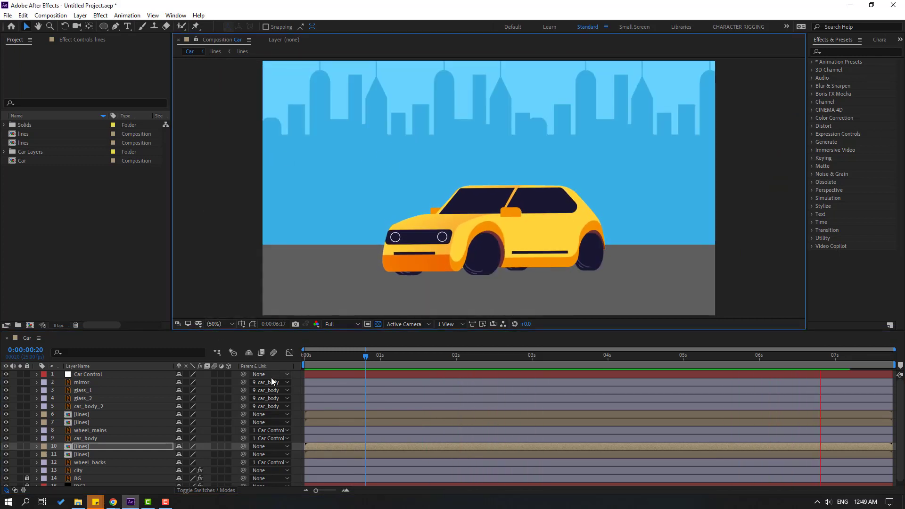
key(space)
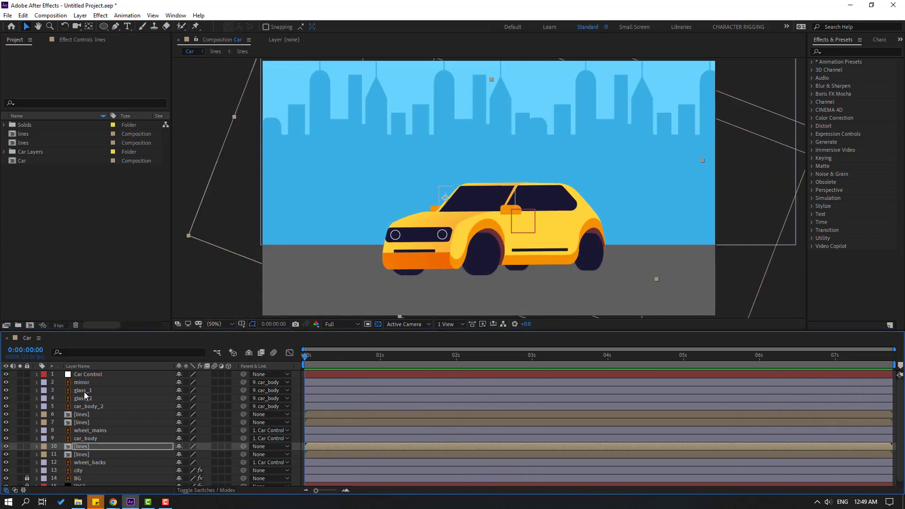
Pre-compose the glass_1 layer as "Glass 01", leaving all attributes in Car and opening the new composition
click(85, 393)
right_click(84, 394)
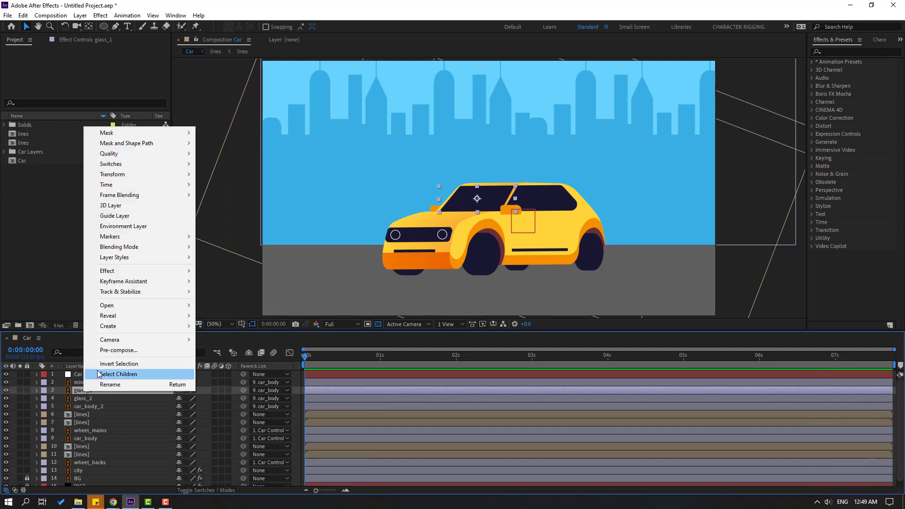
click(118, 350)
text(Gl)
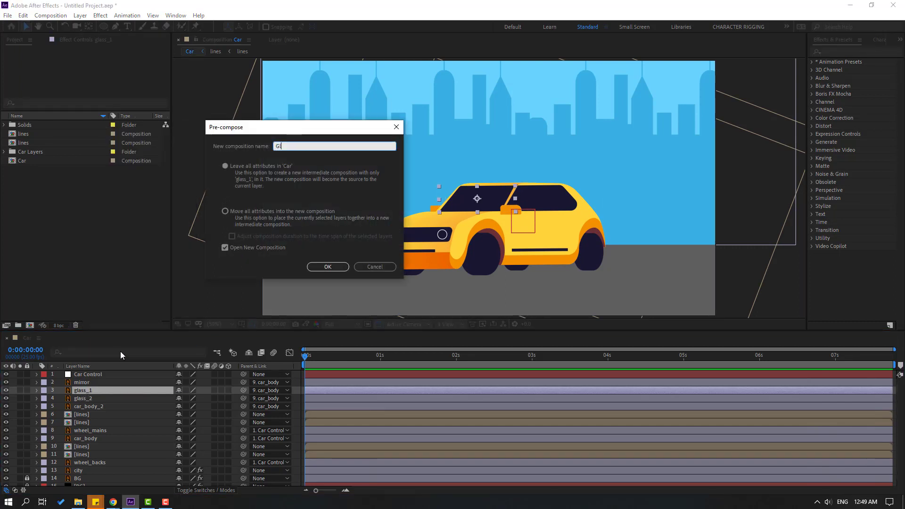
text(ass 01)
click(323, 266)
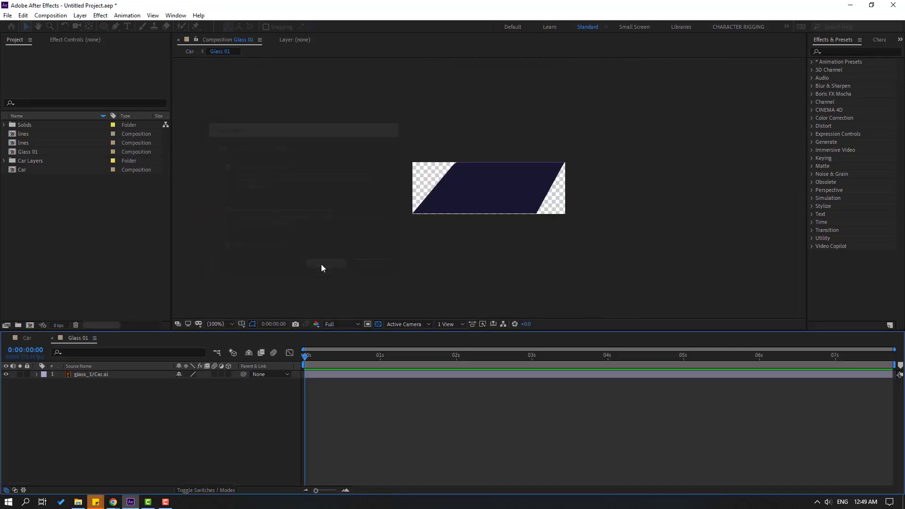
Draw a tall, narrow rectangle shape crossing the near end of the glass and centre its anchor point
click(103, 27)
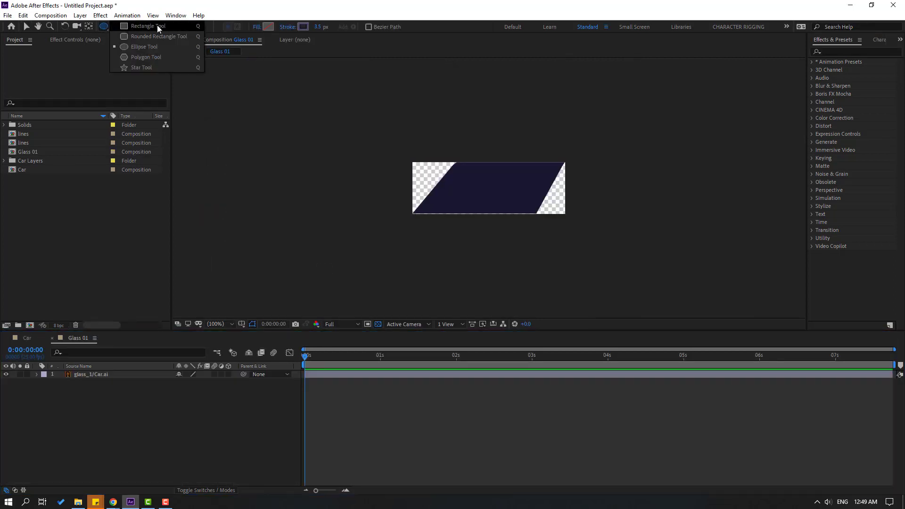
click(157, 27)
drag(443, 125, 460, 258)
key(ctrl+alt+Home)
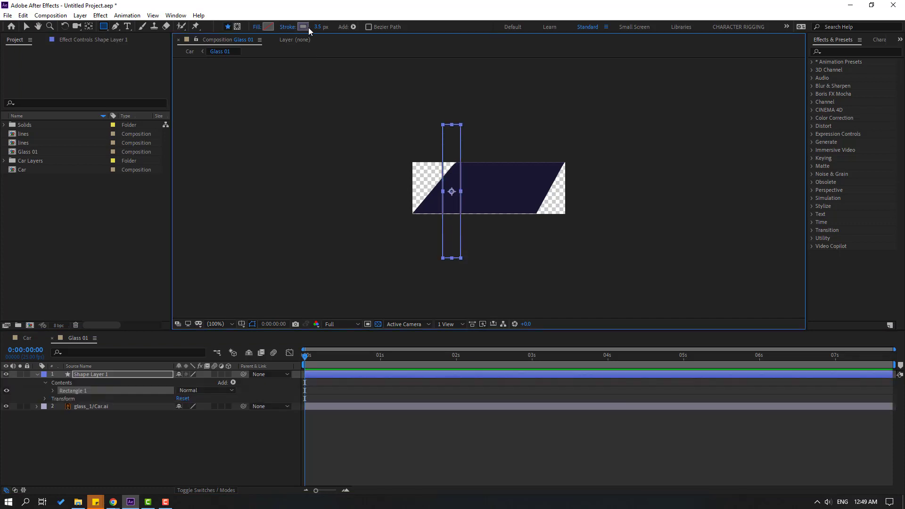
Set the rectangle's stroke width to 0 px and its fill to the lighter purple 3F397E, sampled from the glass and brightened
text(0)
key(Return)
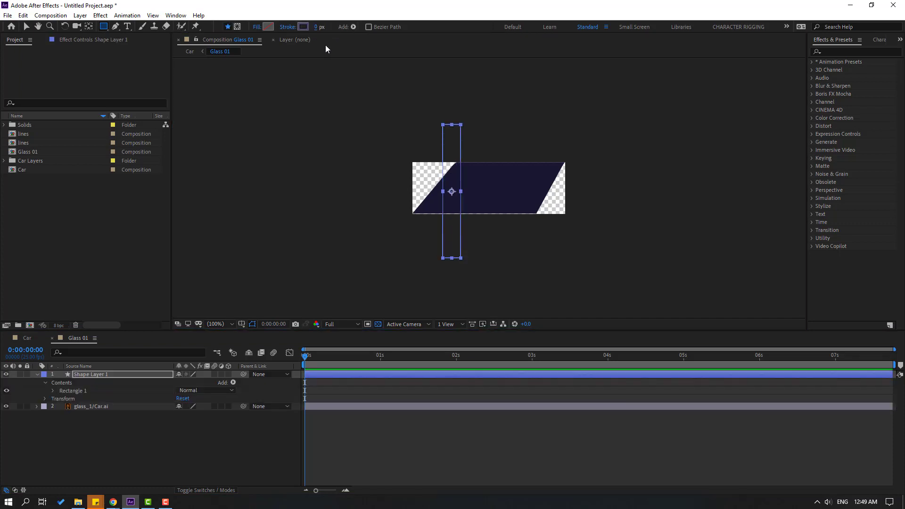
click(269, 27)
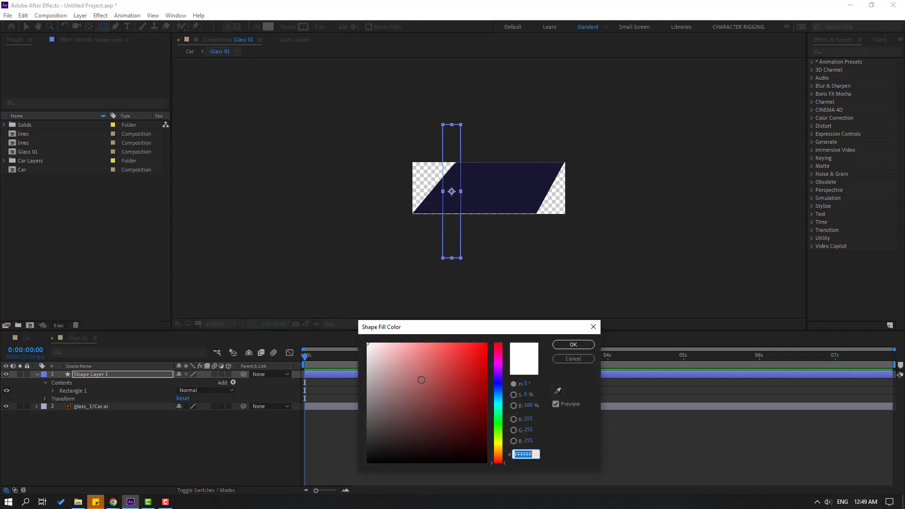
click(558, 391)
click(502, 182)
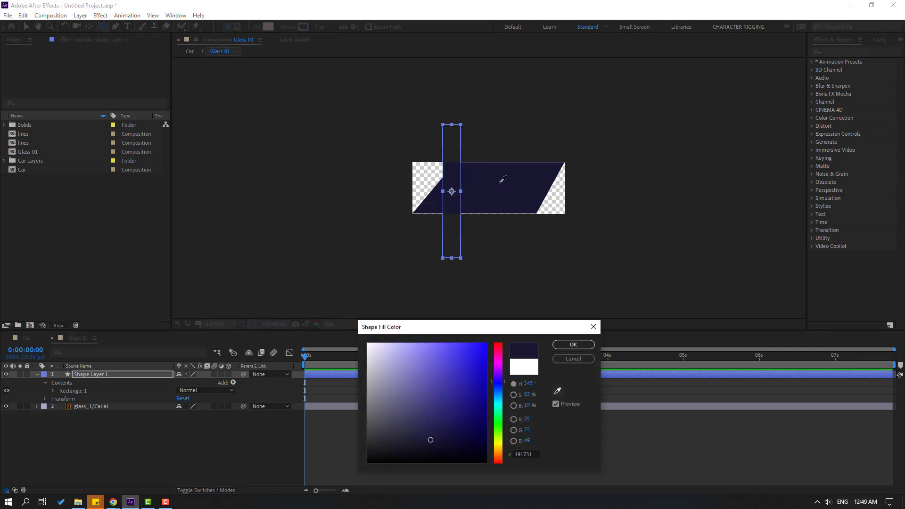
click(425, 408)
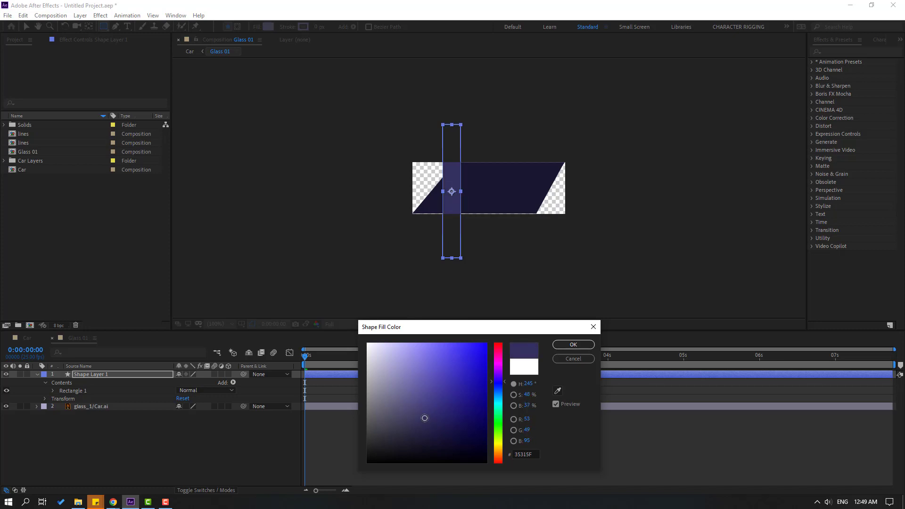
click(429, 404)
click(432, 404)
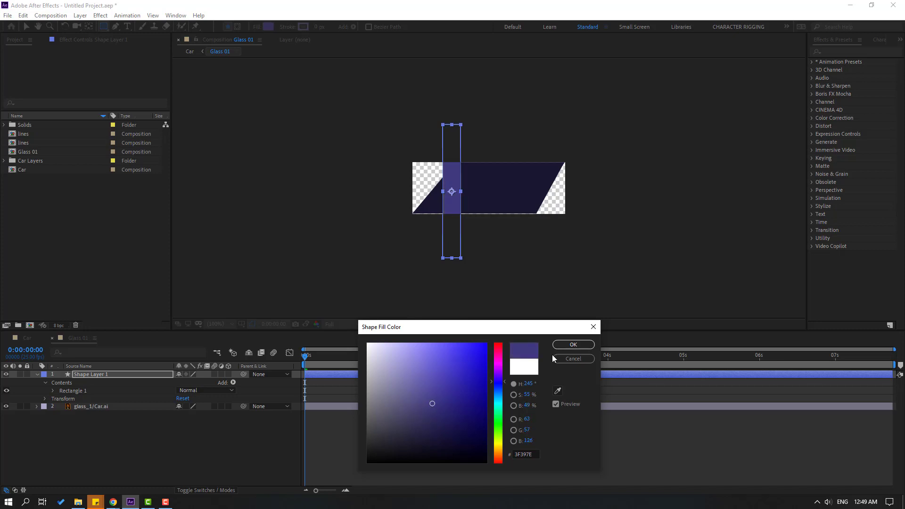
click(573, 344)
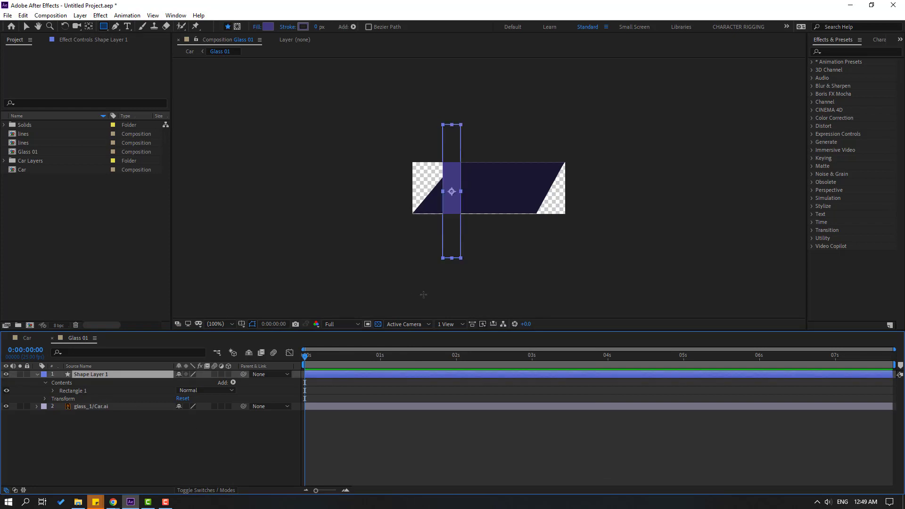
Stretch the rectangle taller, duplicate it within Shape Layer 1, and place a wider copy beside the original with a narrow gap
click(26, 26)
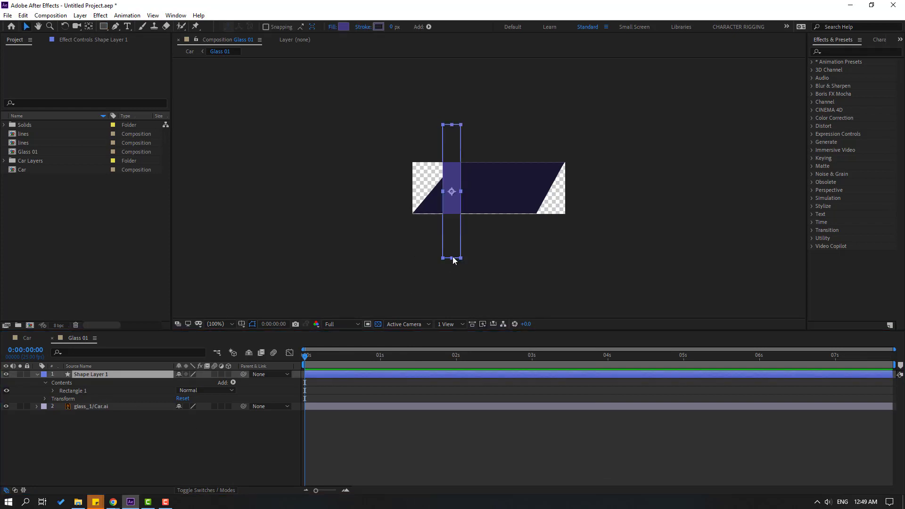
drag(453, 259, 450, 278)
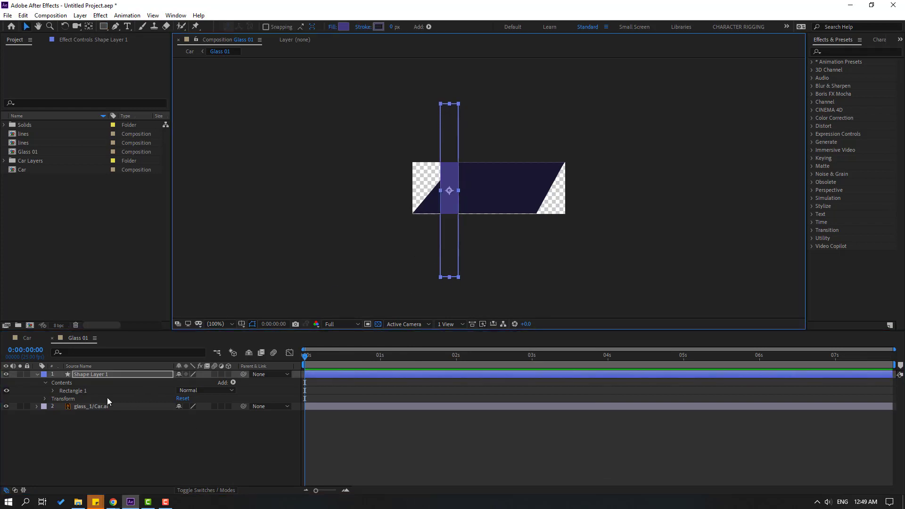
click(78, 391)
key(ctrl+d)
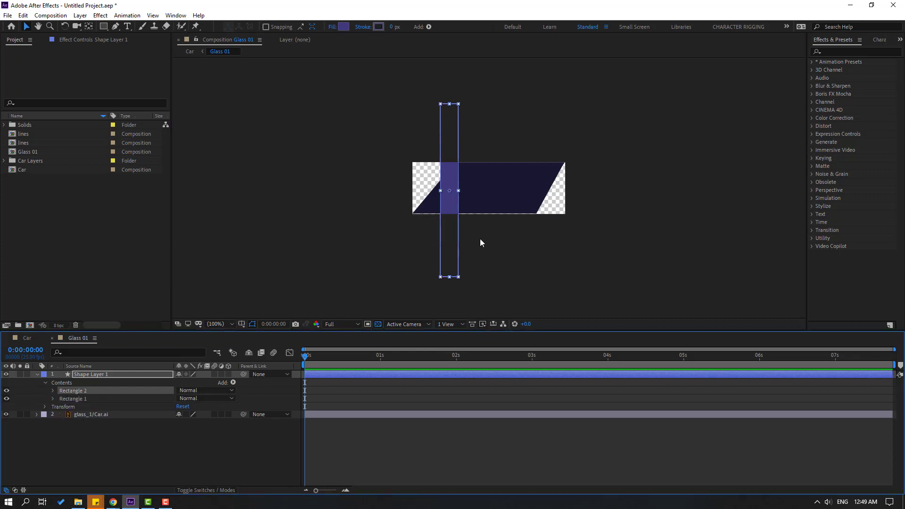
drag(449, 211, 498, 191)
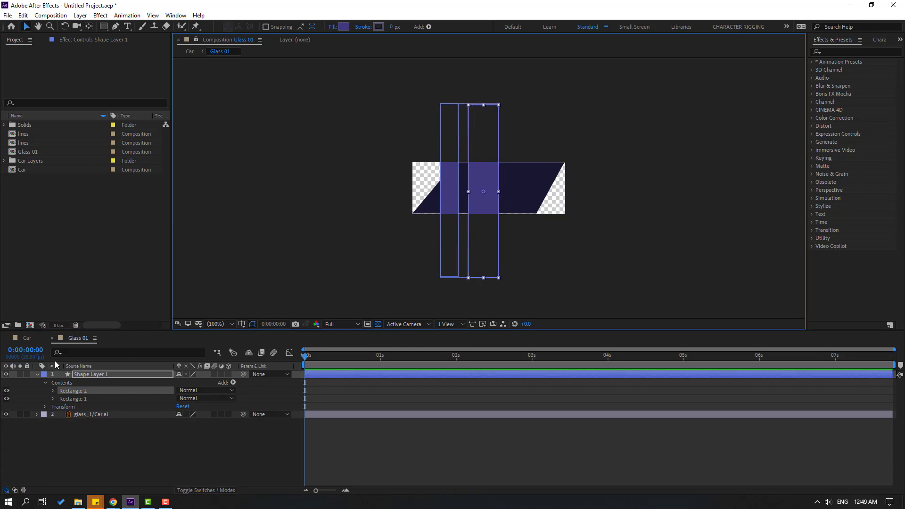
Rotate Shape Layer 1 by 37° so both stripes slant along the glass
click(38, 374)
key(r)
drag(189, 386, 416, 214)
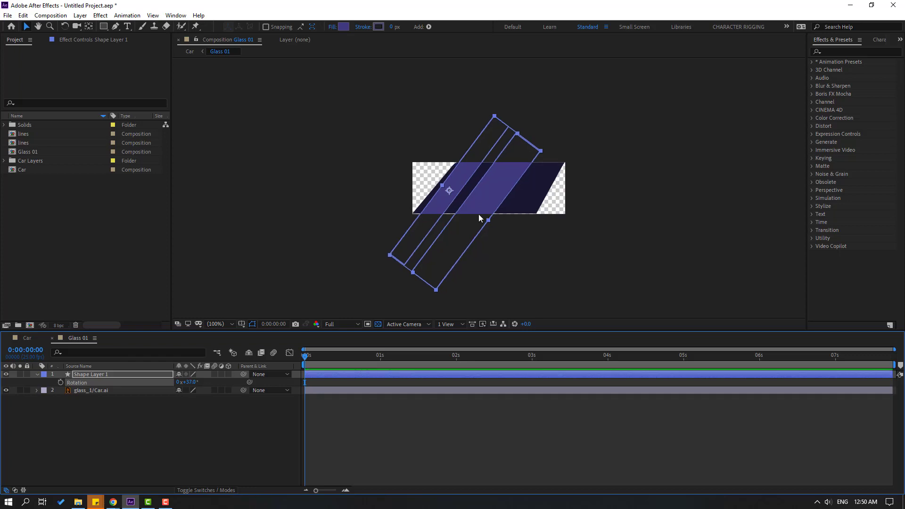
Keyframe Shape Layer 1's position from -54, -22.5 at frame 0 to 326, 69.5 at 0:00:00:10, sweeping across the glass
drag(479, 214, 414, 174)
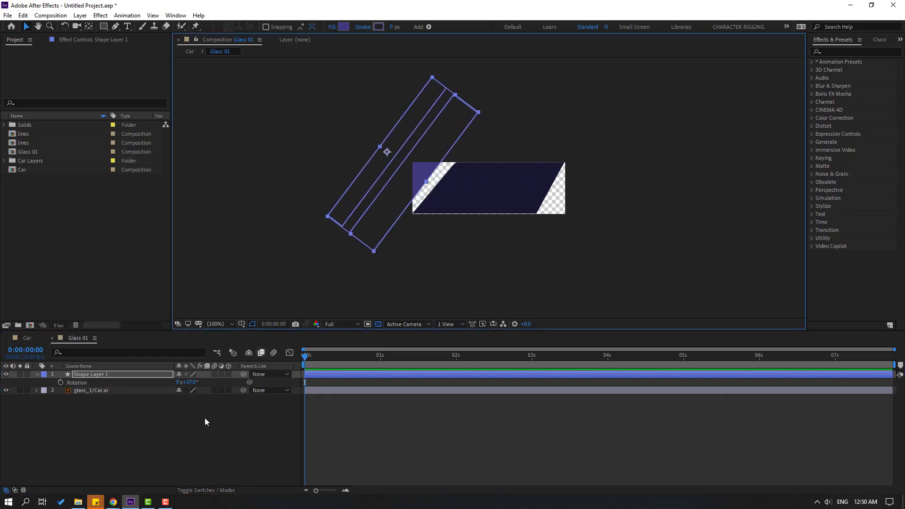
key(p)
click(61, 383)
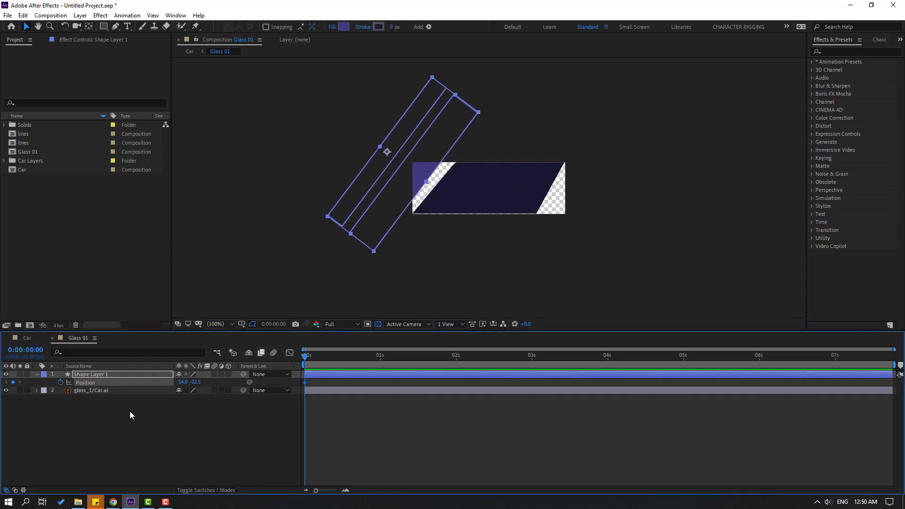
key(shift+Page_Down)
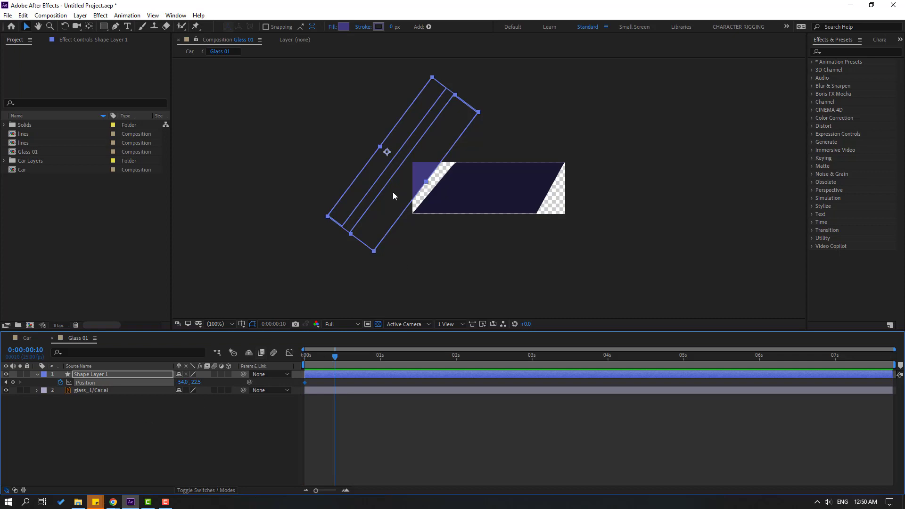
drag(393, 193, 573, 237)
Apply Easy Ease to both position keyframes of the stripes and preview the sweep
drag(347, 386, 302, 386)
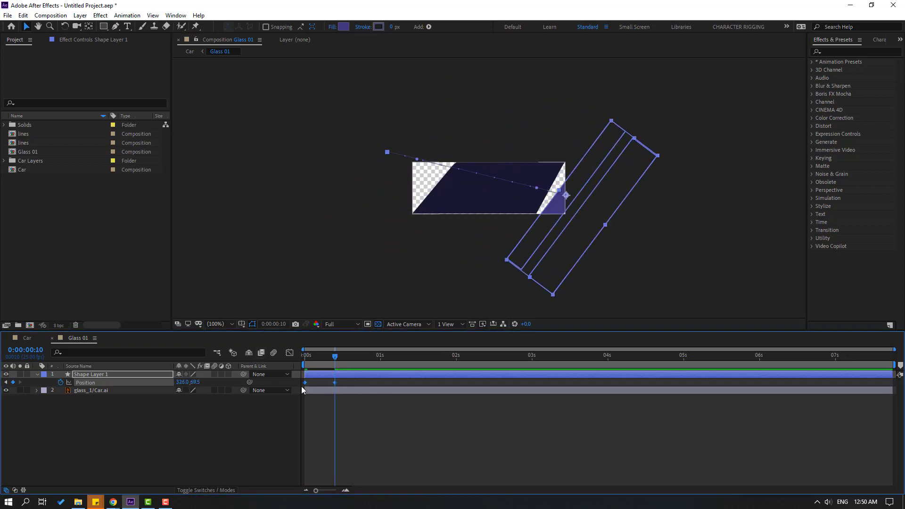
right_click(304, 383)
mouse_move(373, 376)
click(438, 409)
click(400, 453)
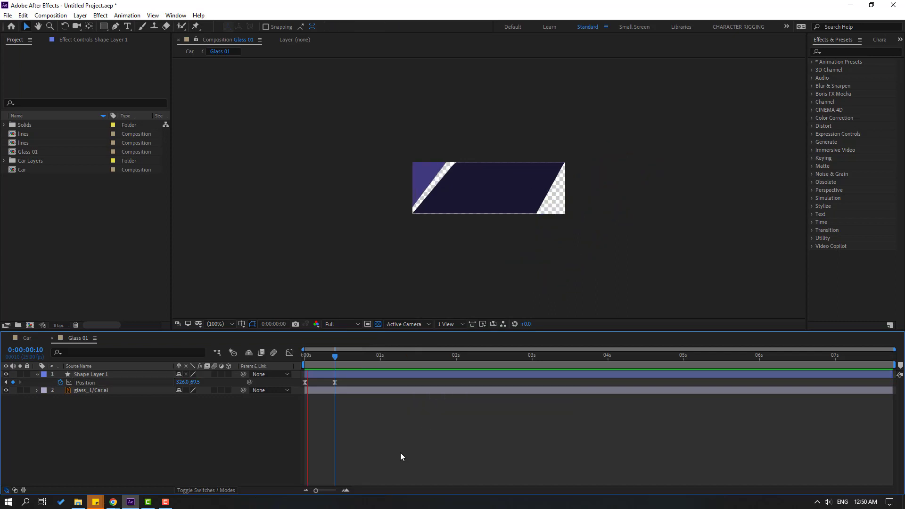
key(space)
key(space)
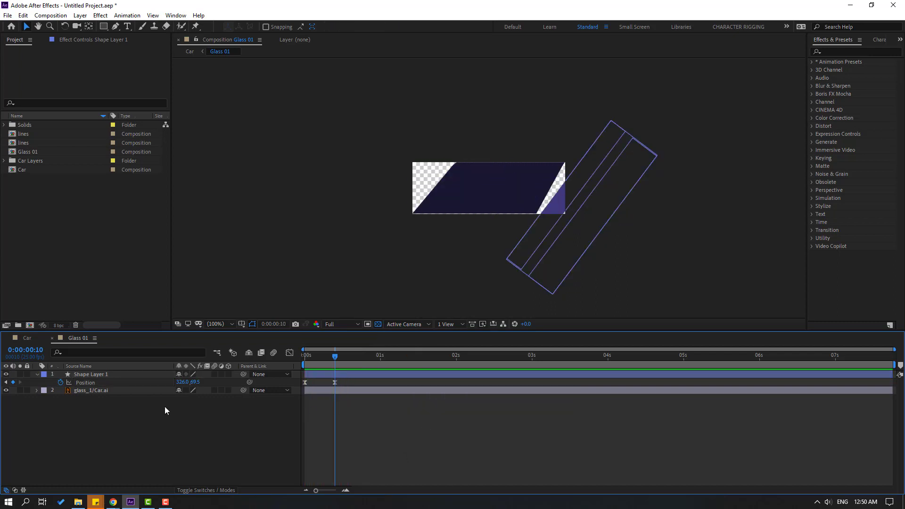
Duplicate glass_1/Car.ai, place Shape Layer 1 between the two glass layers, and set its track matte to Alpha
click(91, 393)
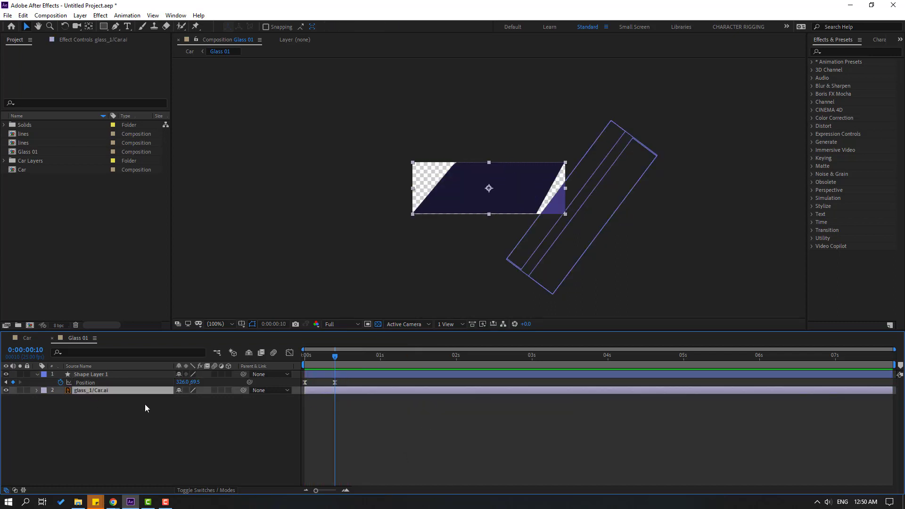
key(ctrl+d)
click(87, 374)
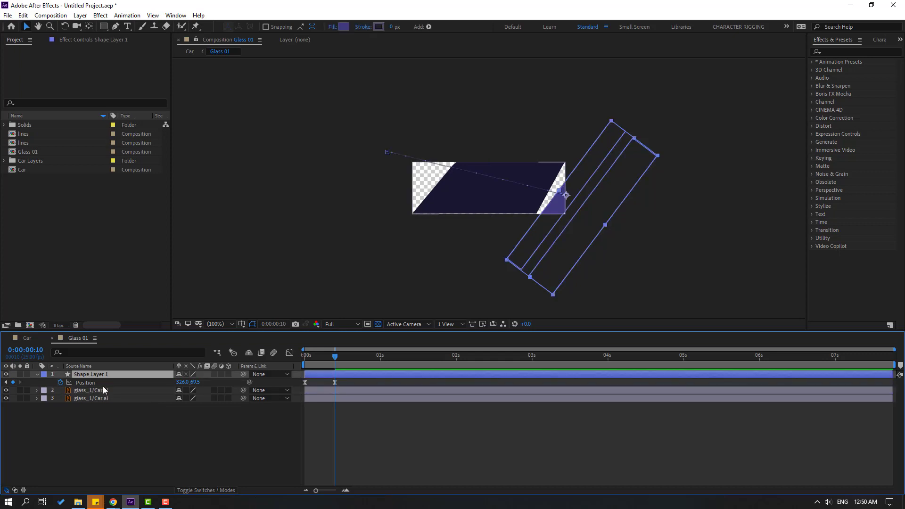
drag(93, 375, 98, 396)
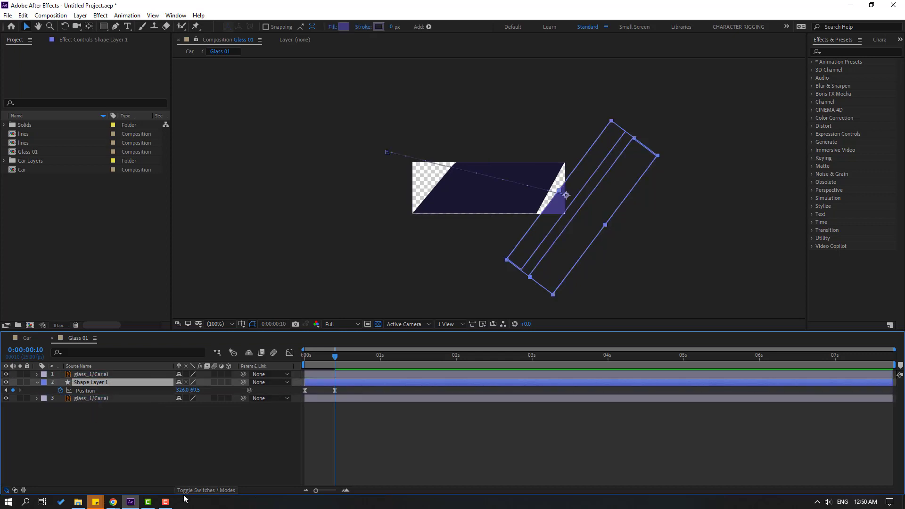
click(206, 491)
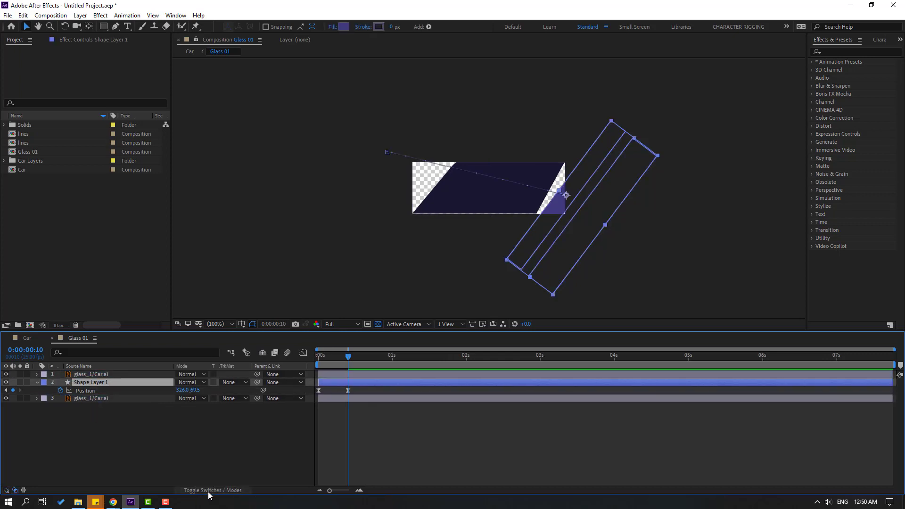
click(231, 383)
click(270, 407)
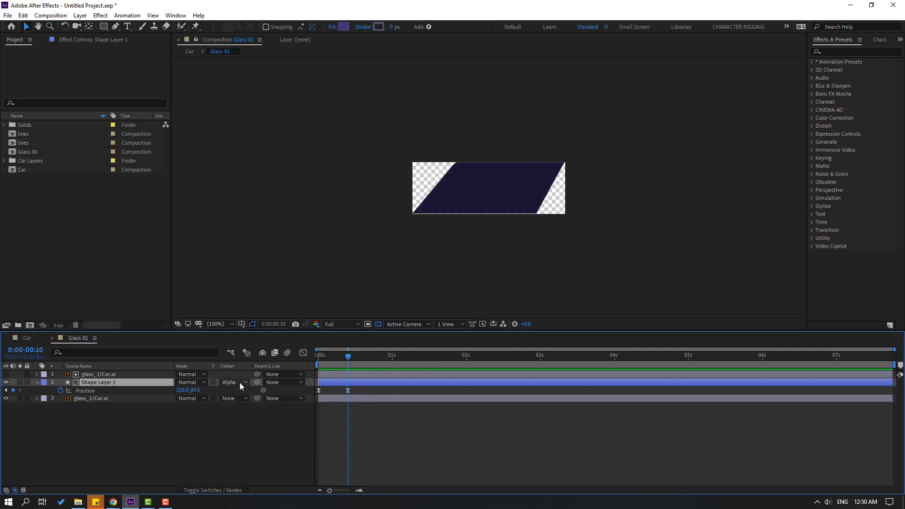
Check the reflection in the Car composition, and pre-compose glass_2 as "Glass 02", leaving all attributes in Car and opening the new composition
click(35, 338)
mouse_move(338, 358)
mouse_down()
mouse_move(301, 362)
mouse_move(342, 361)
mouse_move(317, 359)
mouse_move(340, 358)
mouse_move(320, 362)
mouse_move(329, 355)
mouse_up()
click(86, 399)
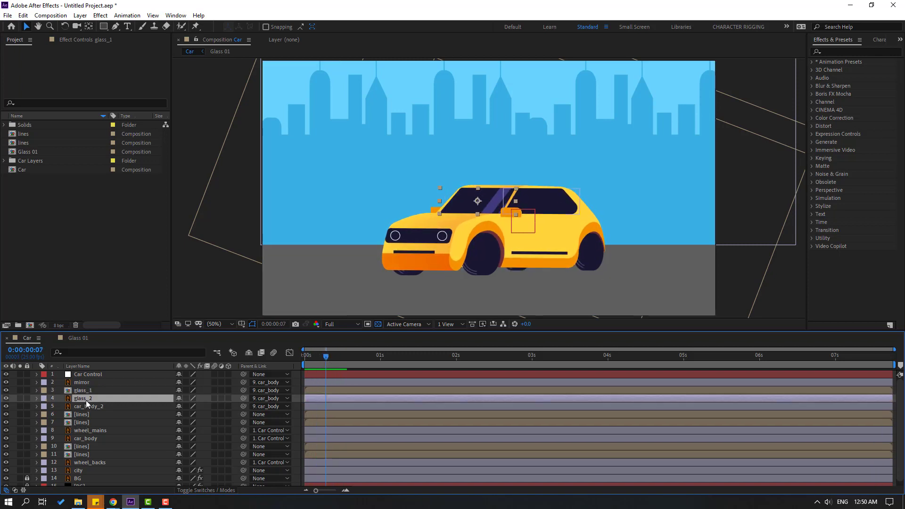
right_click(85, 398)
click(112, 356)
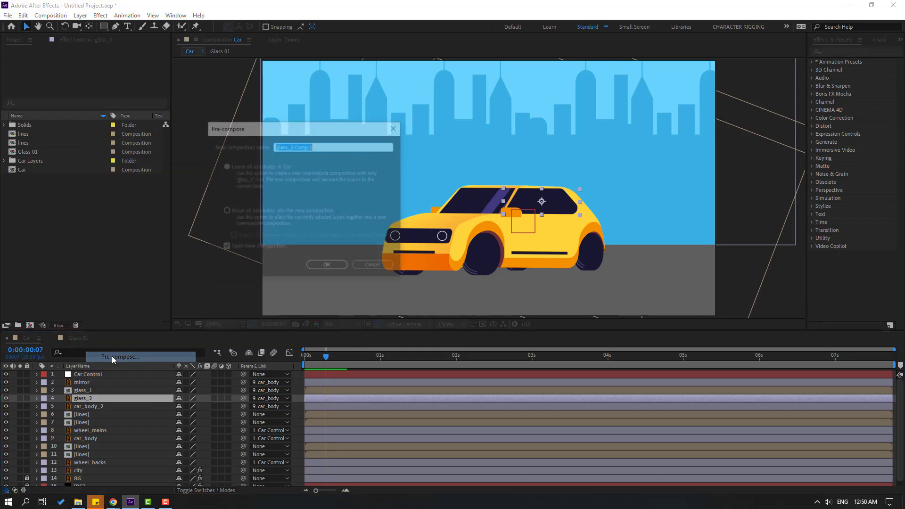
text(Glass )
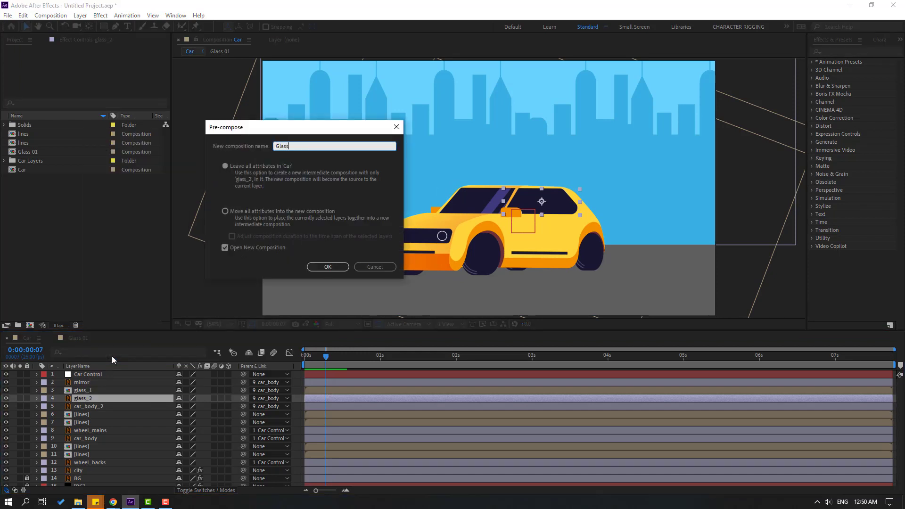
text(02)
click(322, 266)
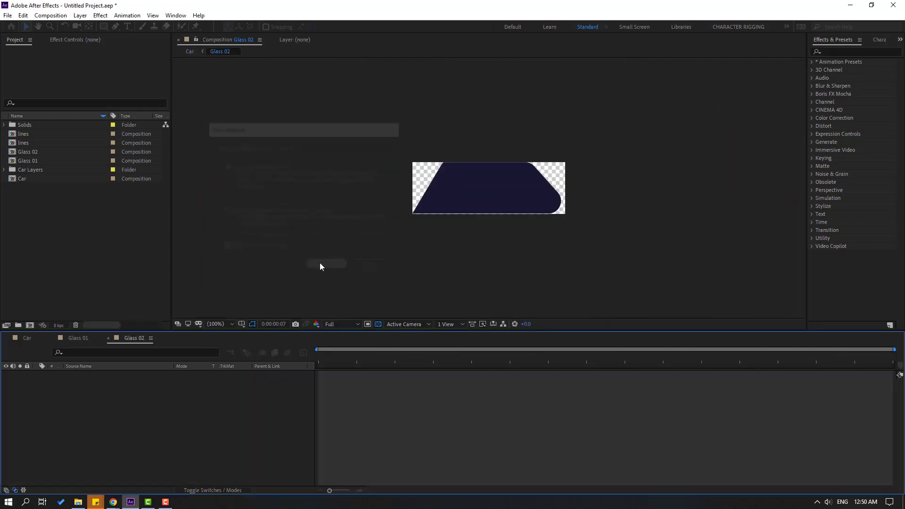
Copy Shape Layer 1 from Glass 01 into Glass 02 and alpha-matte it with a hidden duplicate of glass_2/Car.ai placed above it
click(69, 338)
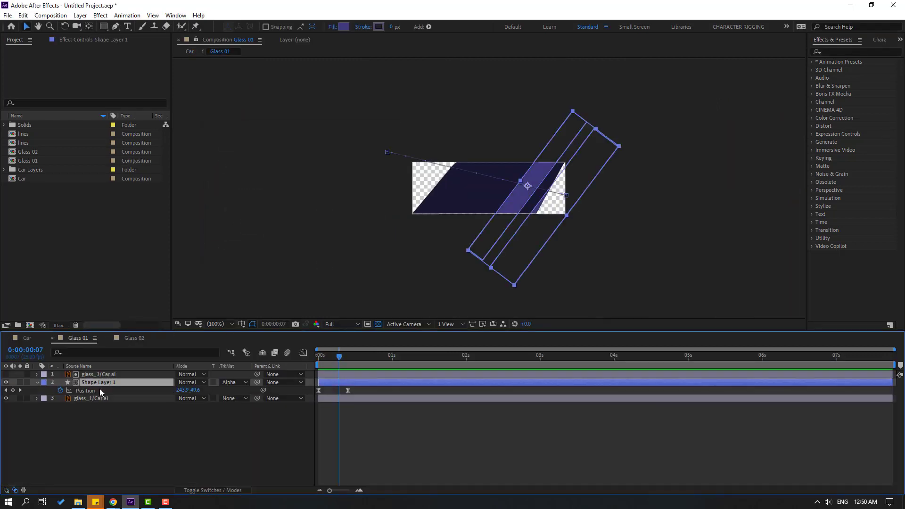
click(130, 341)
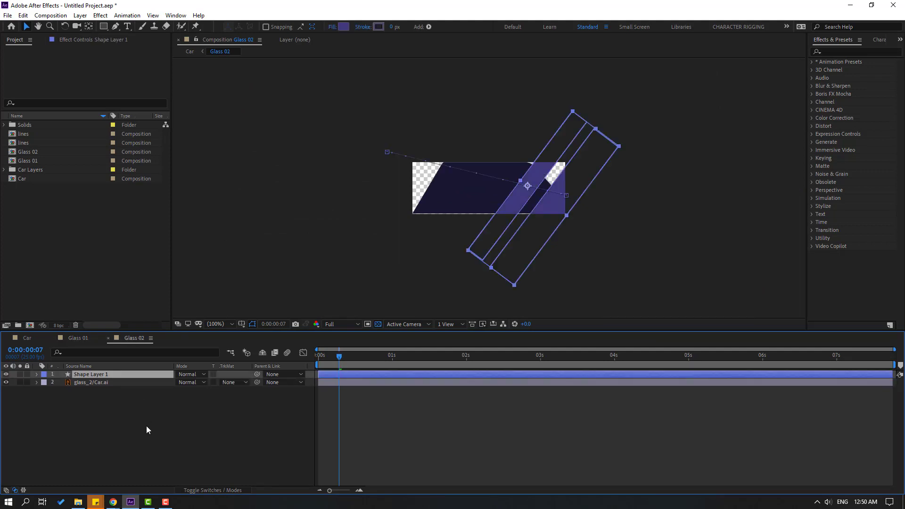
click(93, 383)
key(ctrl+d)
click(97, 374)
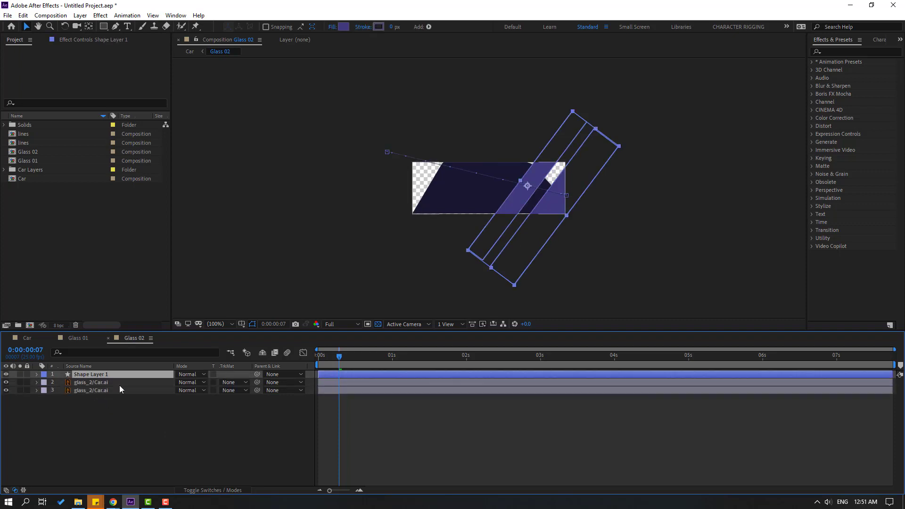
drag(98, 376, 105, 388)
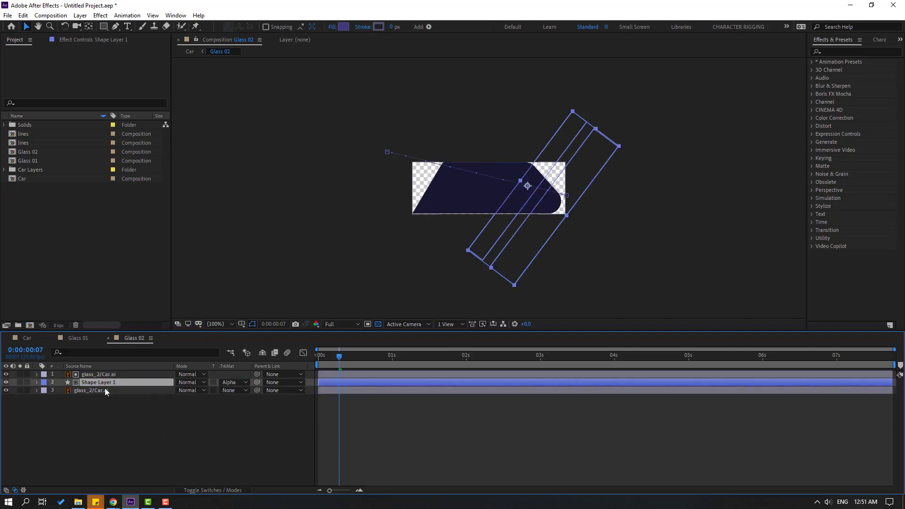
click(233, 383)
click(269, 407)
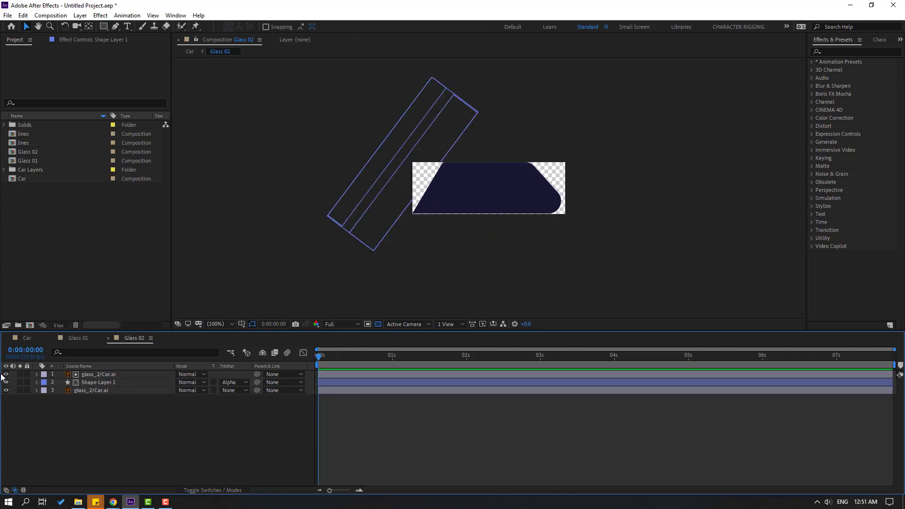
click(6, 374)
Set the stripes' end position at 0:00:00:10 in Glass 02 to 360, 69.5 and preview the sweep
key(space)
mouse_move(327, 360)
mouse_down()
mouse_move(360, 361)
mouse_move(319, 363)
mouse_up()
click(91, 387)
click(93, 383)
key(p)
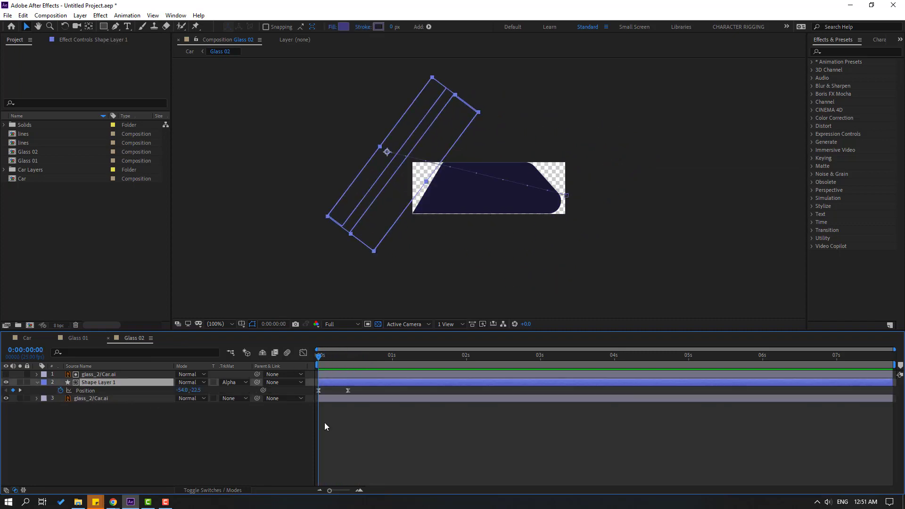
drag(330, 358, 348, 401)
drag(187, 391, 203, 391)
click(324, 361)
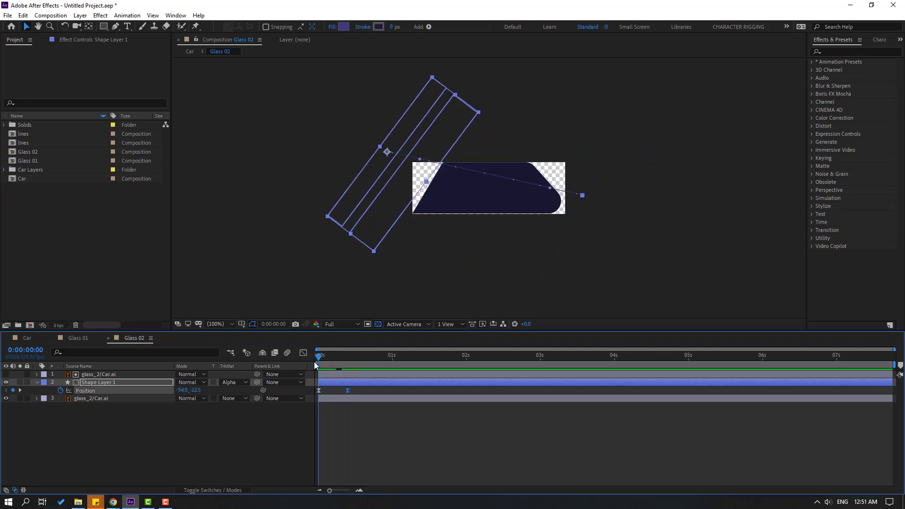
click(366, 432)
click(366, 432)
key(space)
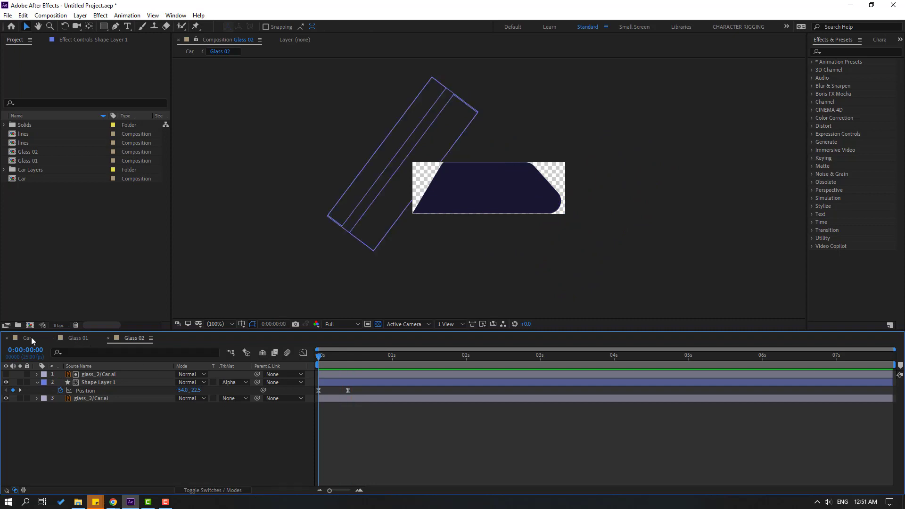
Examine the timing of both window reflections in the Car composition's opening frames and return to Glass 02
click(27, 338)
drag(309, 358, 346, 361)
click(129, 337)
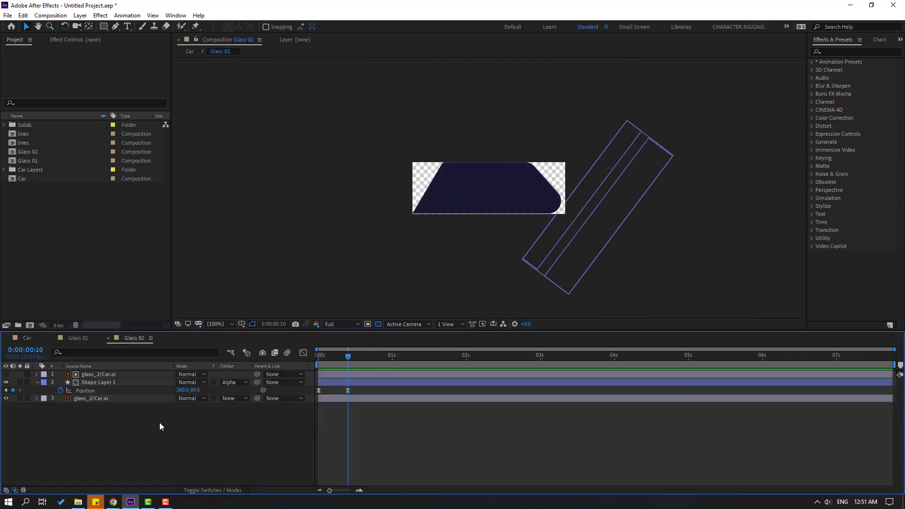
Split all three Glass 02 layers at 0:00:00:10 and delete the portions after that frame
click(37, 382)
drag(77, 427, 120, 334)
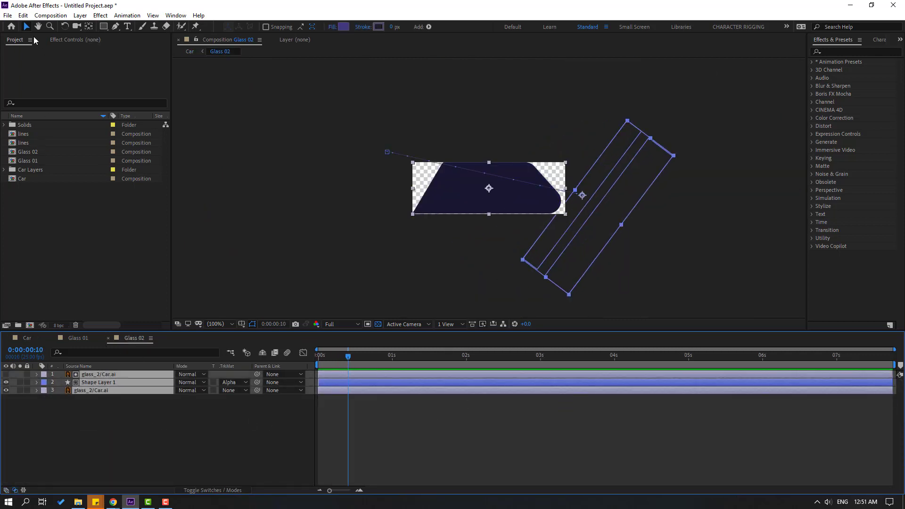
click(23, 15)
click(47, 147)
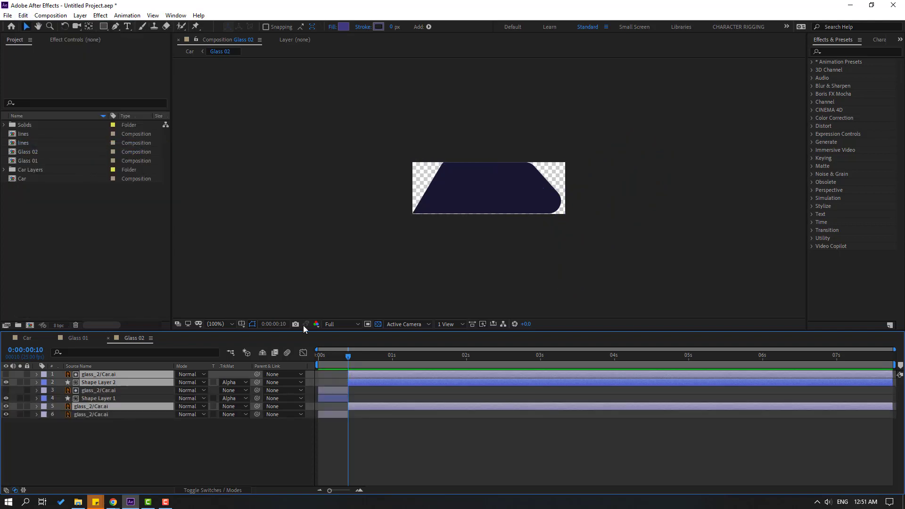
key(Delete)
Pre-compose all the Glass 02 layers as "Ref", moving all attributes into the new composition and opening it
key(ctrl+a)
right_click(98, 388)
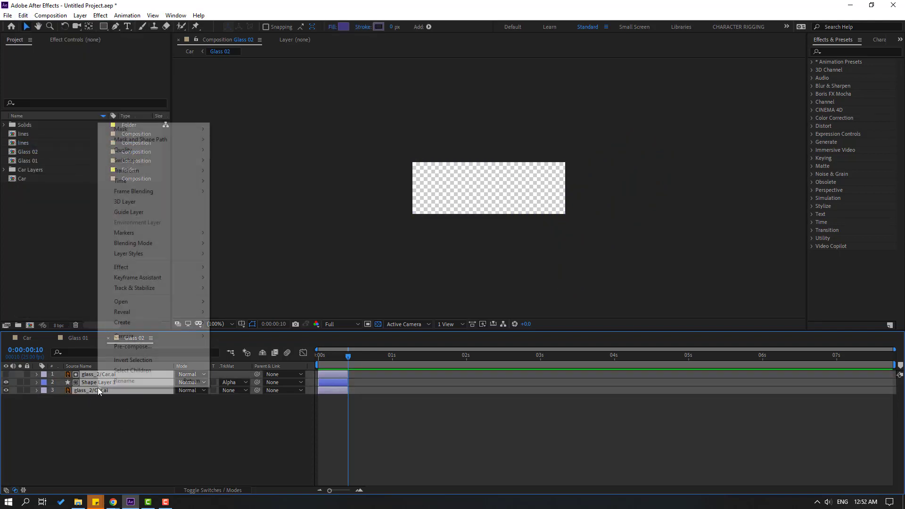
click(120, 348)
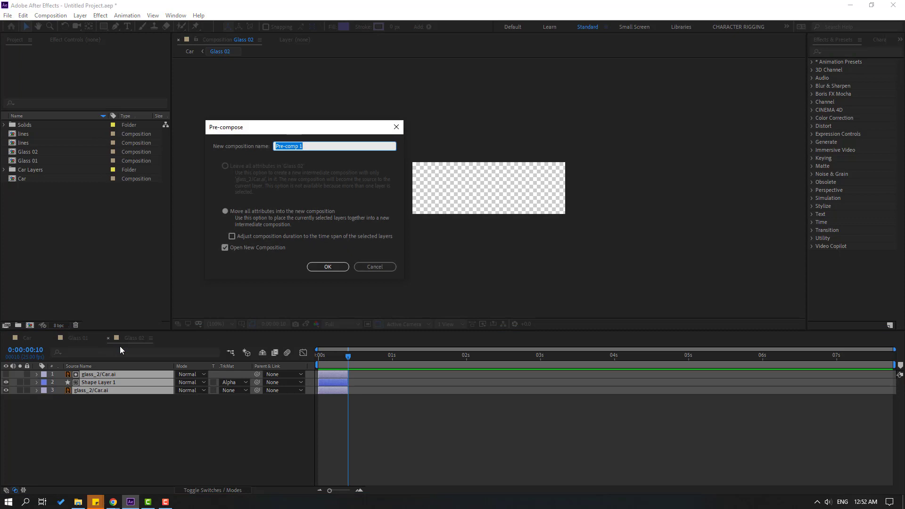
click(344, 266)
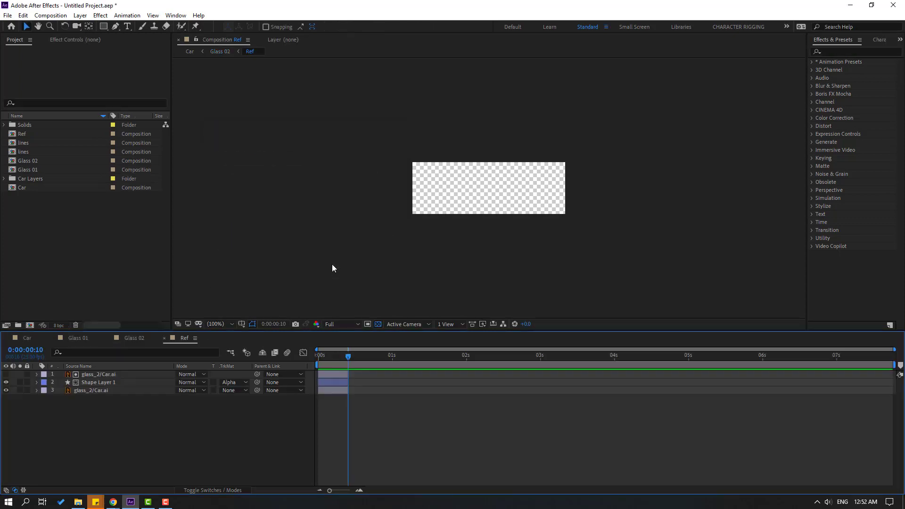
Trim the Ref composition to a work area ending at 0:00:00:10, and return to Glass 02
click(164, 338)
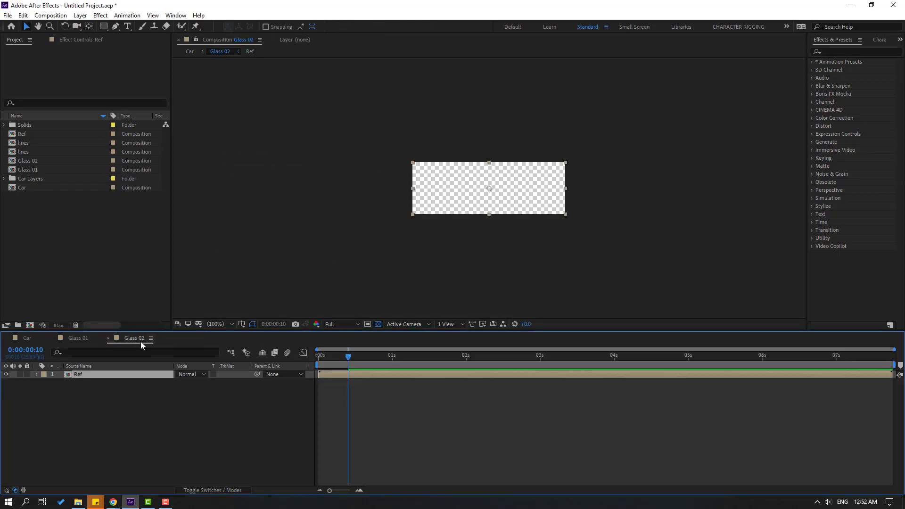
double_click(94, 375)
drag(893, 365, 353, 365)
right_click(350, 365)
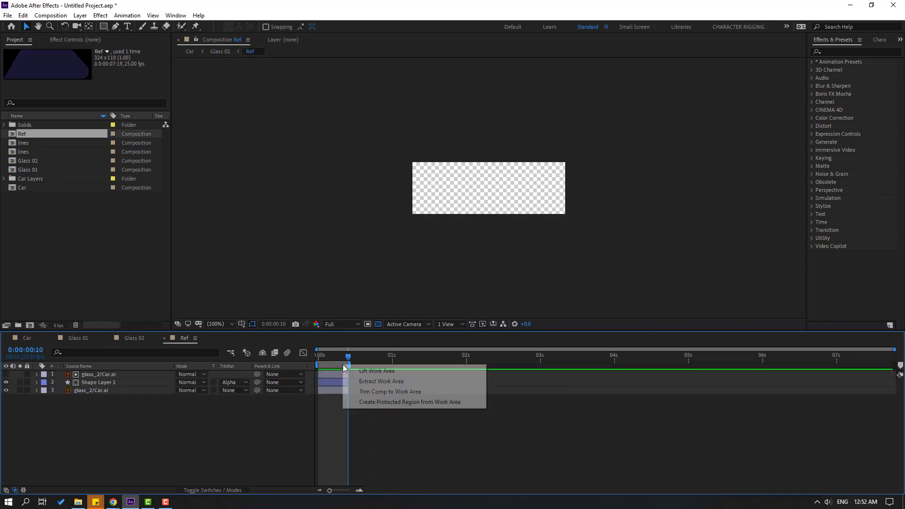
click(354, 389)
click(164, 338)
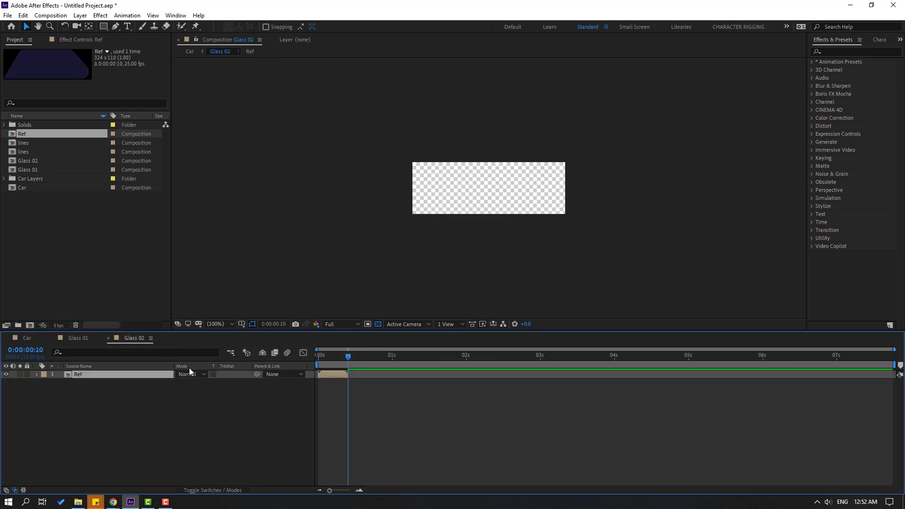
Duplicate the Ref layer to 20 copies laid end to end across the whole Glass 02 timeline, and preview the loop
key(ctrl+d)
drag(334, 375, 882, 375)
key(ctrl+d)
key(ctrl+d)
key(ctrl+d)
key(ctrl+d)
key(ctrl+d)
key(ctrl+d)
key(ctrl+d)
key(ctrl+d)
key(ctrl+d)
key(ctrl+d)
key(ctrl+d)
key(ctrl+d)
key(ctrl+d)
key(ctrl+d)
key(ctrl+d)
key(ctrl+d)
key(ctrl+d)
key(ctrl+d)
key(space)
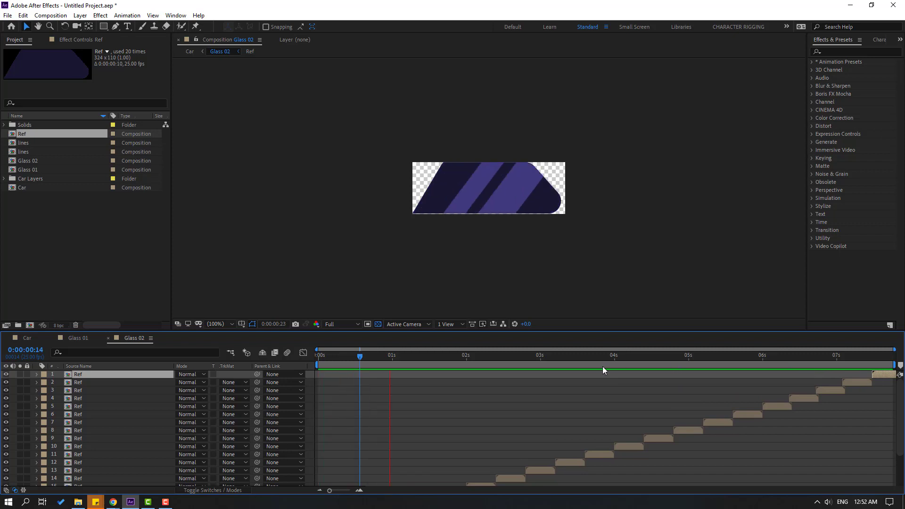
key(space)
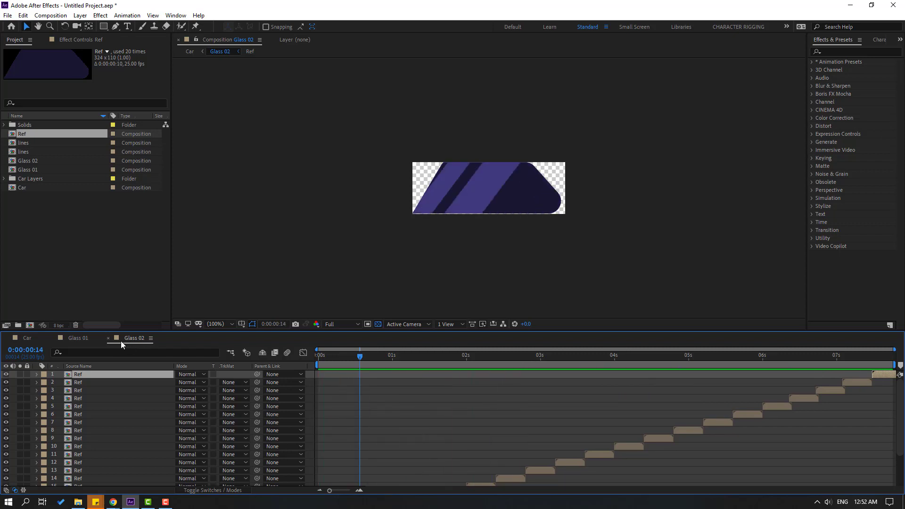
Close Glass 02, split all three Glass 01 layers at 0:00:00:10 and delete the portions after that frame
click(109, 339)
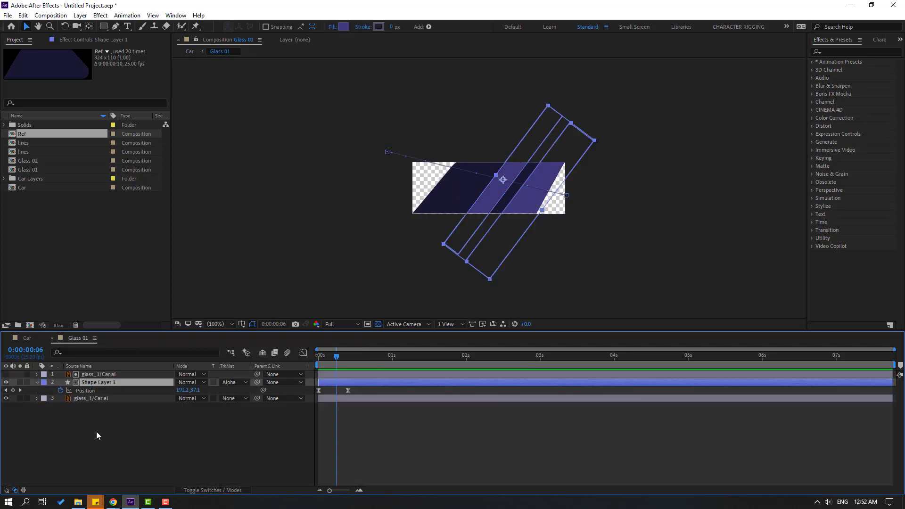
drag(320, 356, 347, 358)
click(79, 430)
key(ctrl+a)
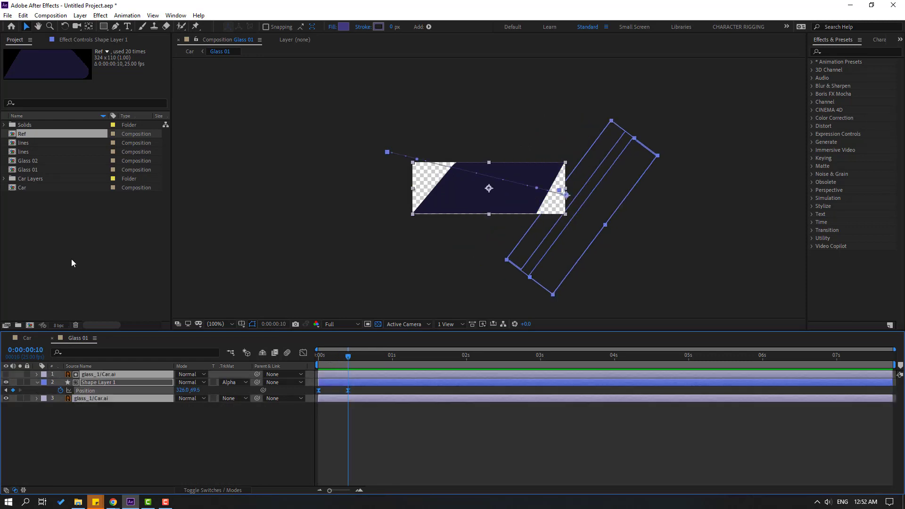
click(23, 15)
click(37, 149)
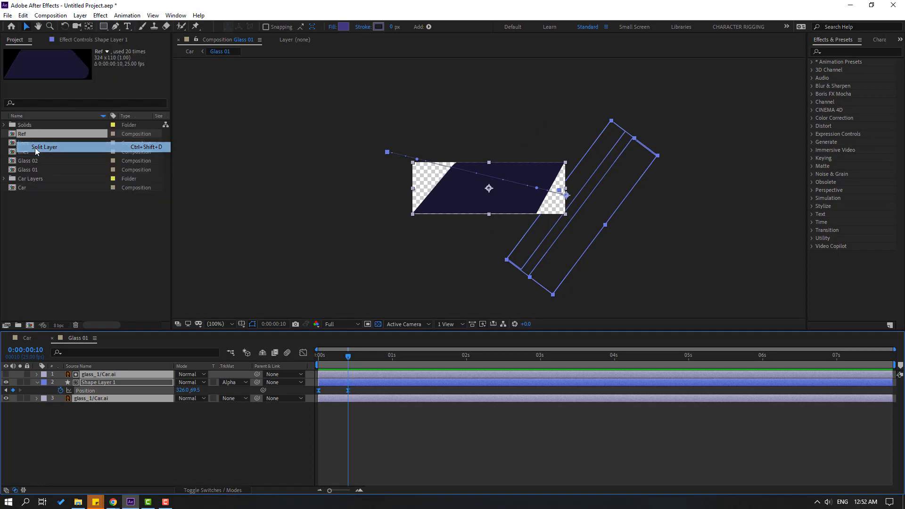
key(Delete)
Pre-compose all the Glass 01 layers as "Ref02", moving all attributes into the new composition and opening it
key(ctrl+a)
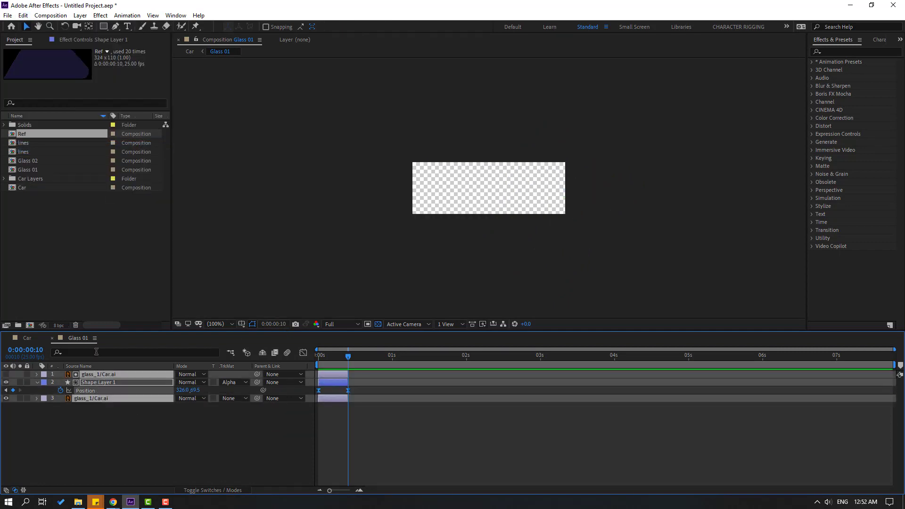
right_click(98, 377)
click(117, 336)
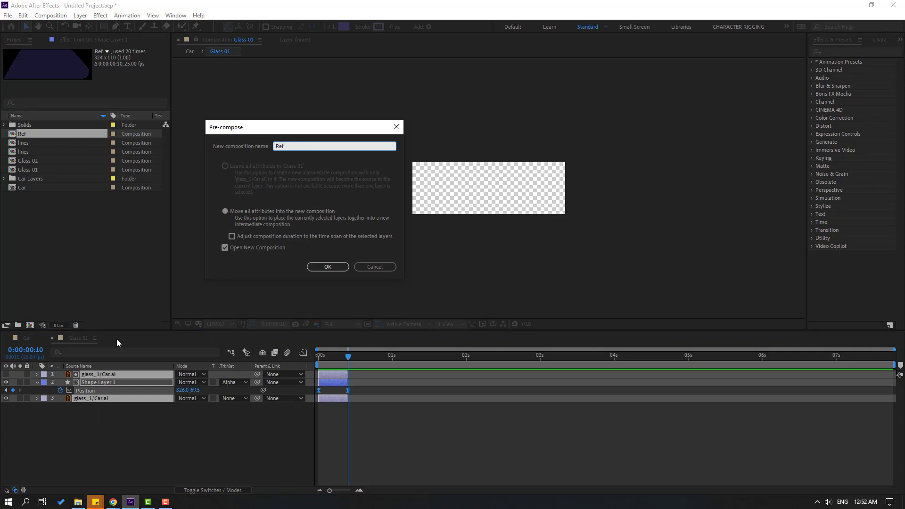
click(327, 267)
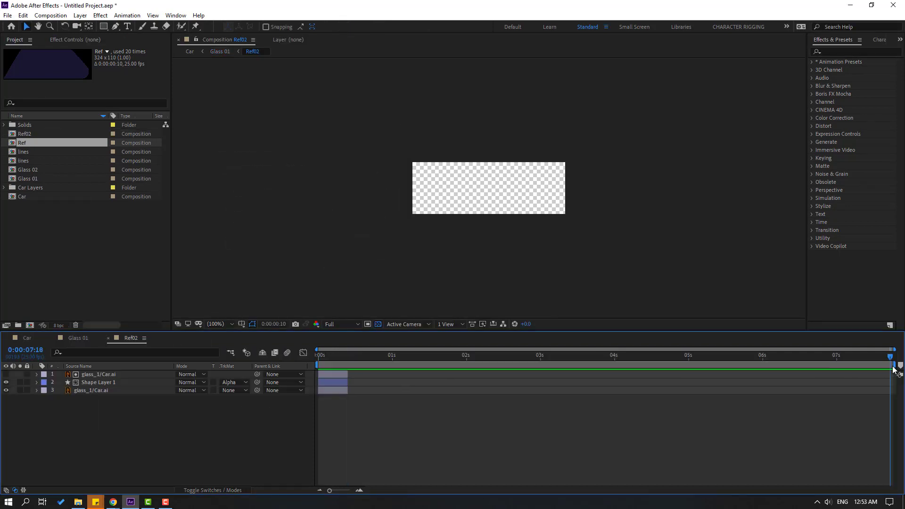
Trim the Ref02 composition to a work area ending where its layers end, and return to Glass 01
drag(893, 366, 351, 374)
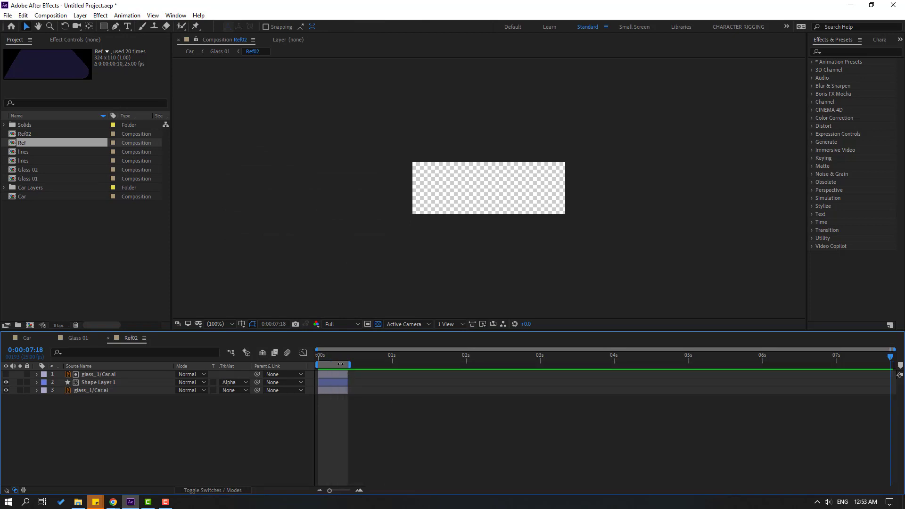
right_click(341, 364)
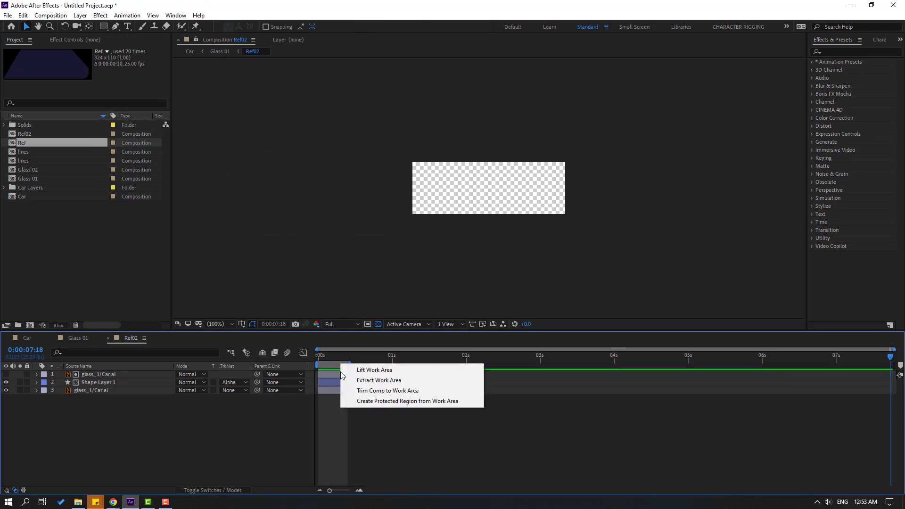
click(414, 391)
click(112, 340)
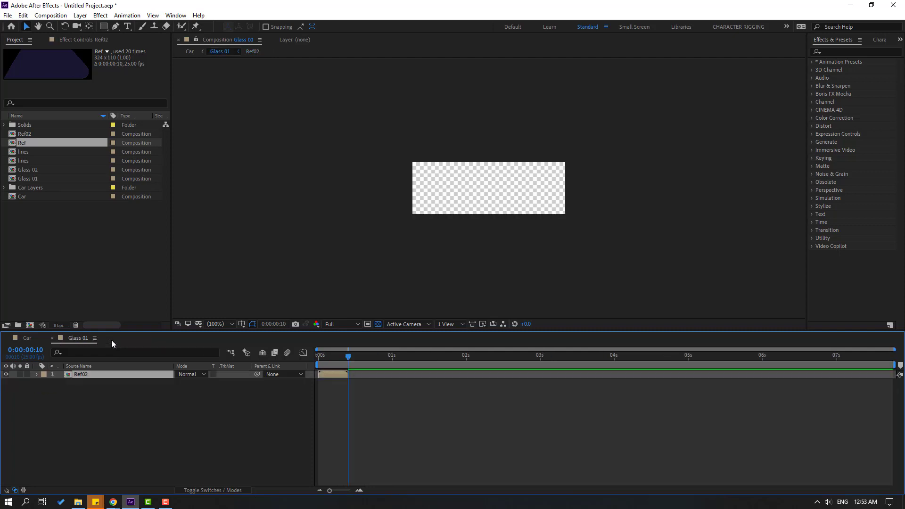
Duplicate the Ref02 layer to seven copies arranged end to end from the start of Glass 01
key(ctrl+d)
drag(328, 373, 476, 375)
key(ctrl+d)
key(ctrl+d)
key(ctrl+d)
key(ctrl+d)
key(ctrl+d)
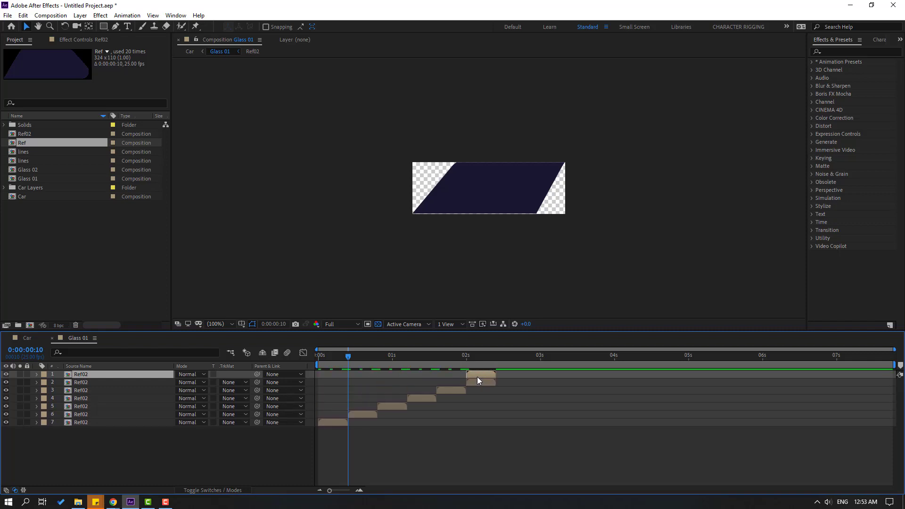
Duplicate the seven-layer Ref02 sequence twice, placing each set after the last to fill Glass 01, and preview the reflections in Car
drag(101, 463, 20, 345)
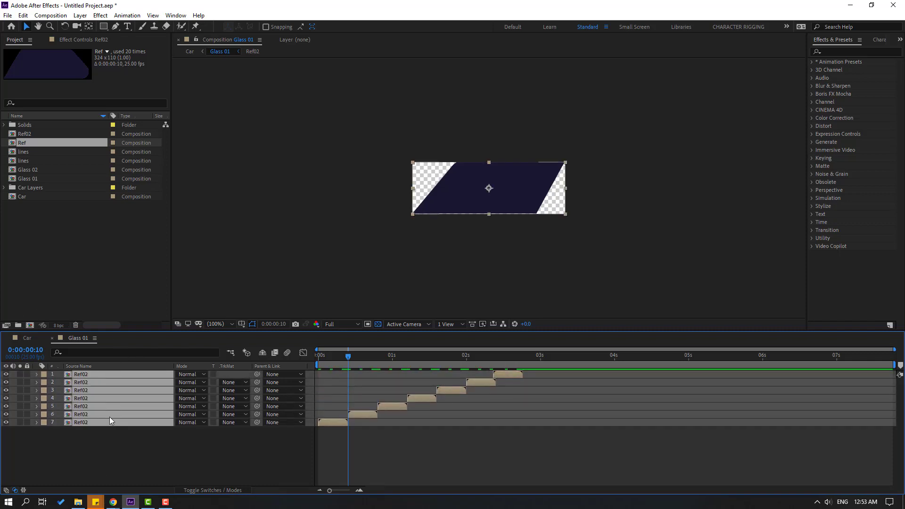
key(ctrl+d)
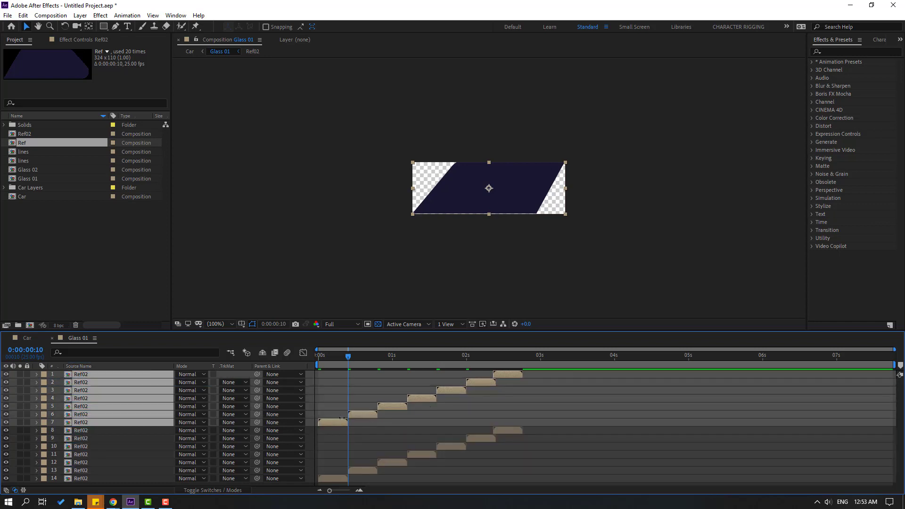
drag(333, 421, 534, 421)
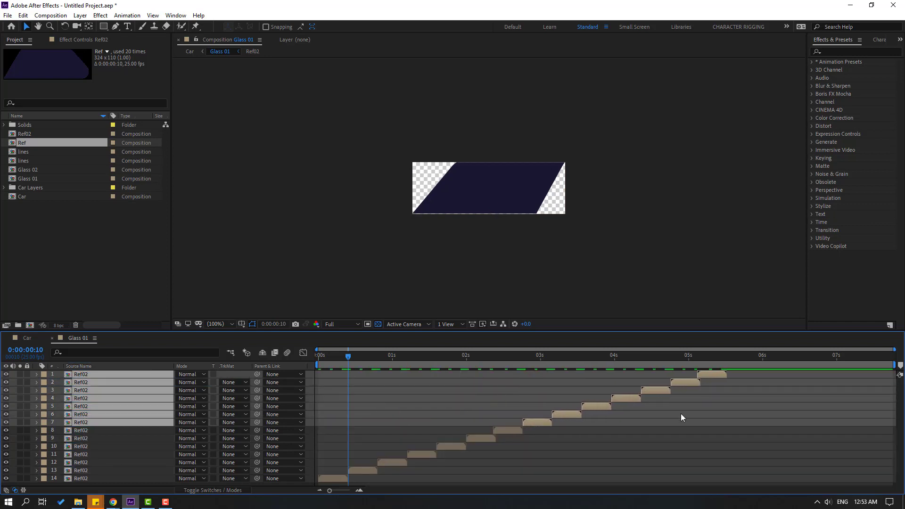
key(ctrl+d)
key(ctrl+shift+bracketright)
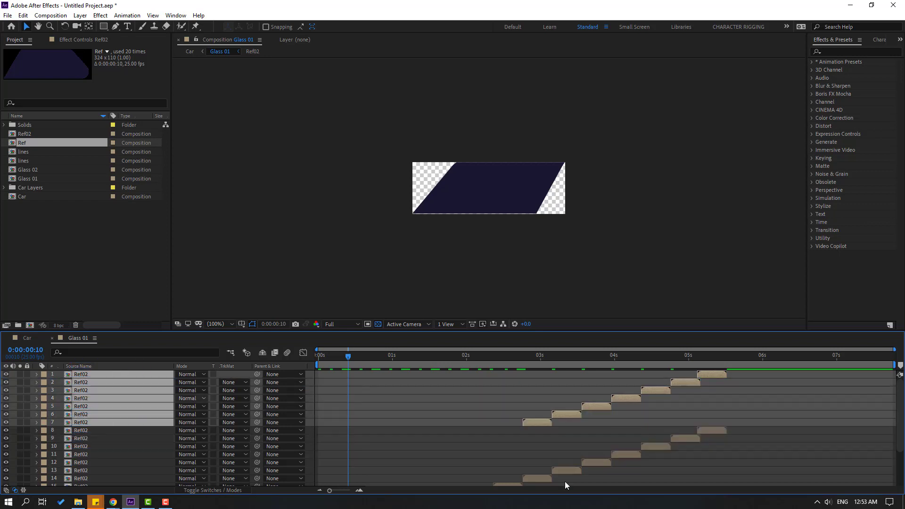
drag(536, 424, 740, 425)
key(space)
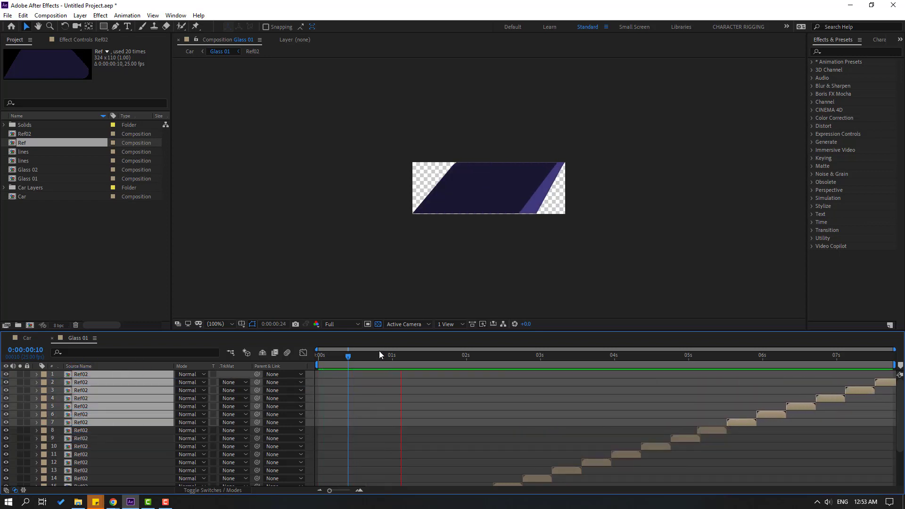
key(space)
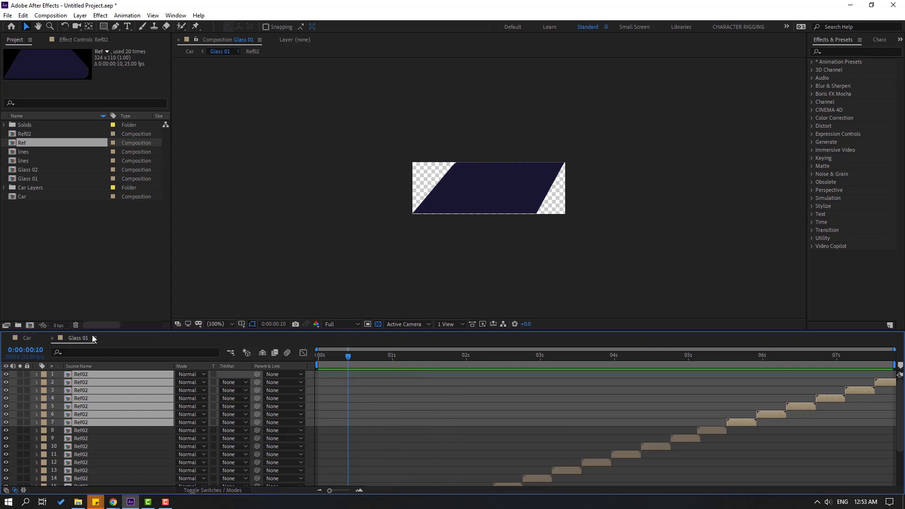
click(52, 338)
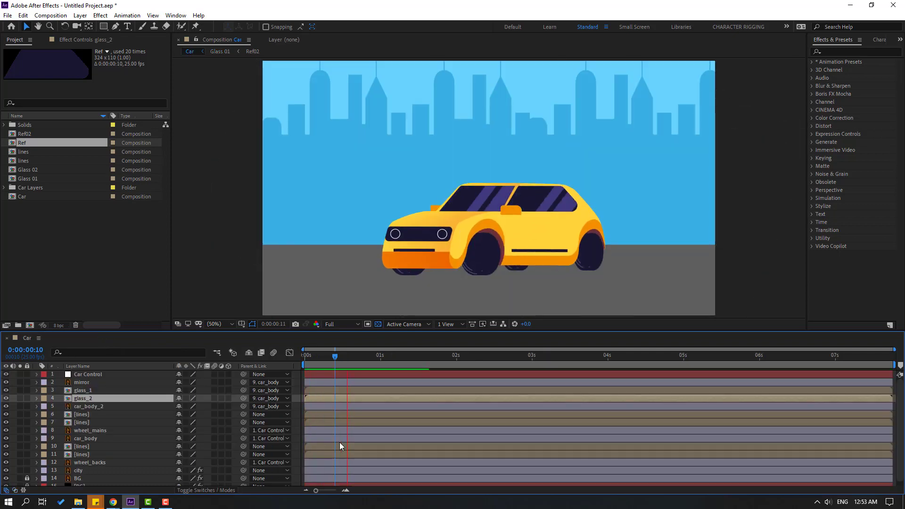
scroll(361, 232, down, 2)
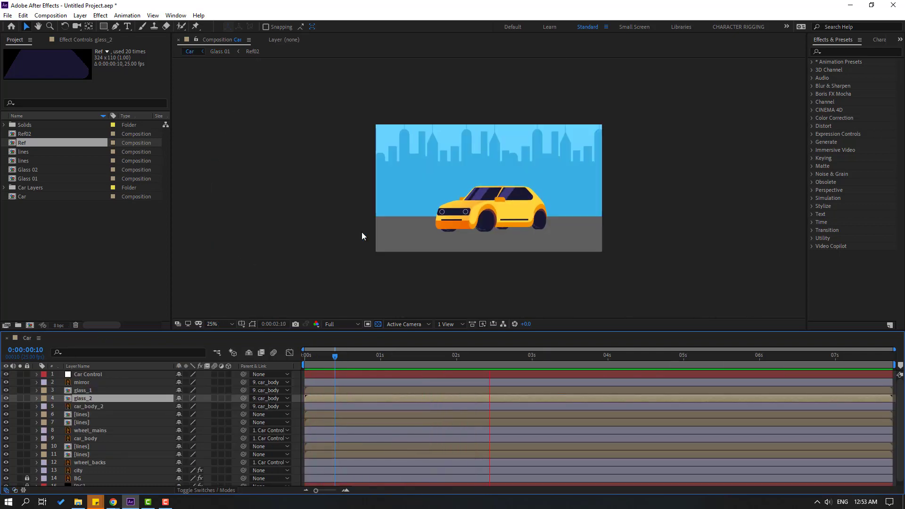
scroll(362, 232, up, 2)
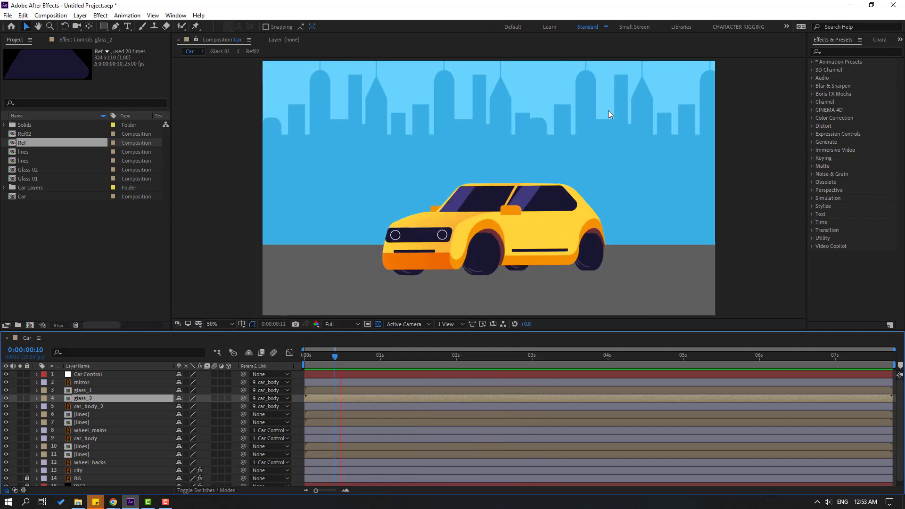
key(space)
Pre-compose the city layer as "City", leaving all attributes in Car and opening the new composition
scroll(121, 468, down, 1)
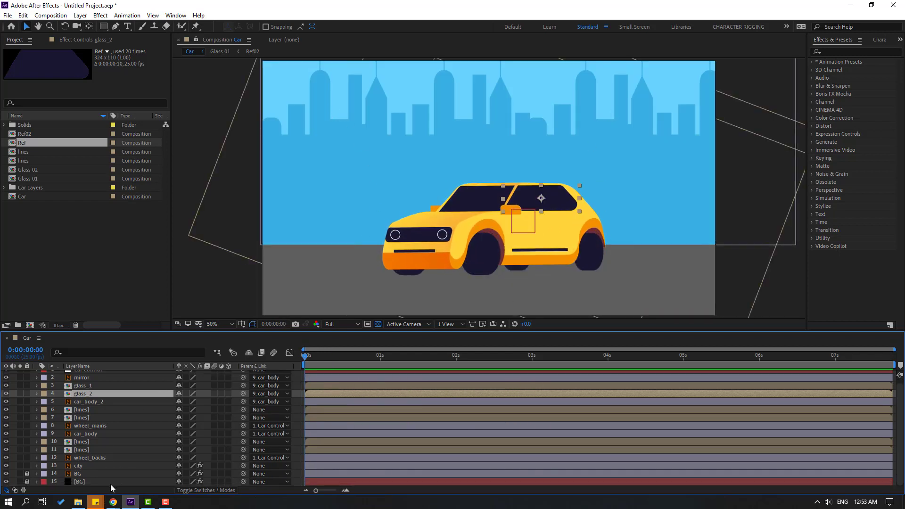
click(79, 466)
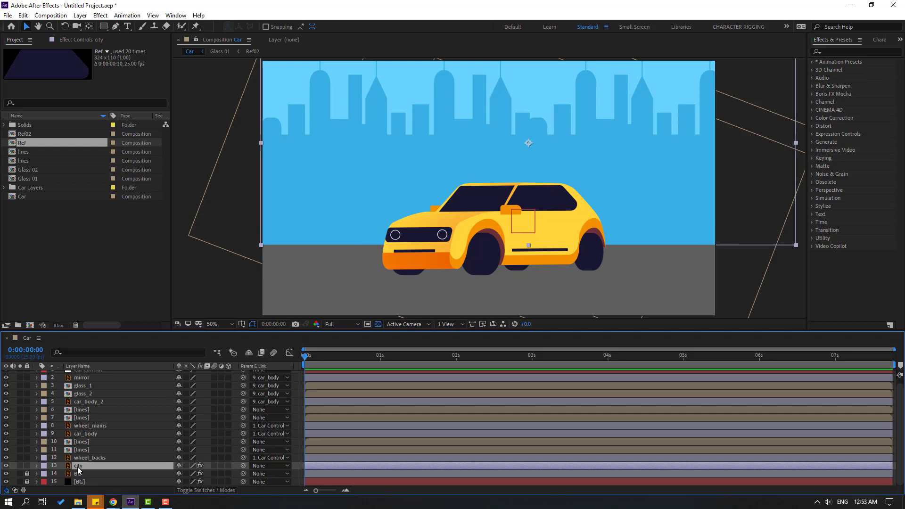
right_click(78, 470)
click(108, 427)
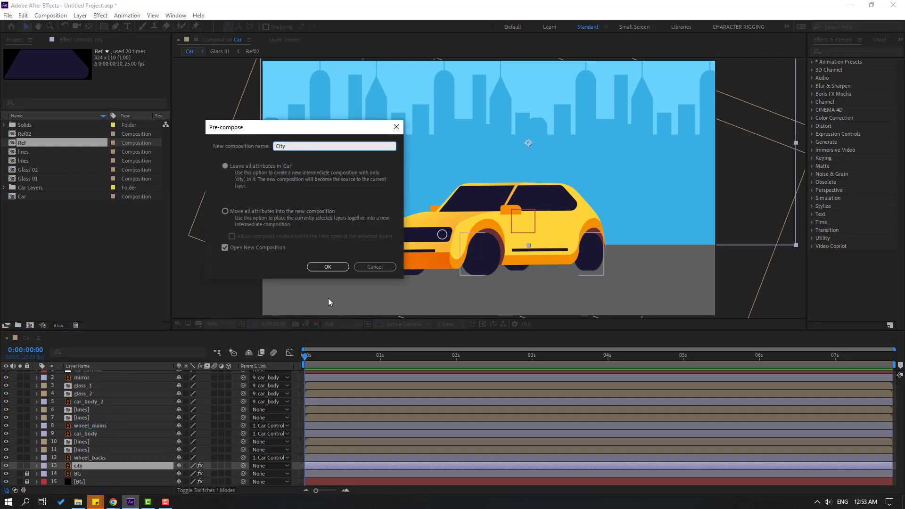
text(City)
click(329, 267)
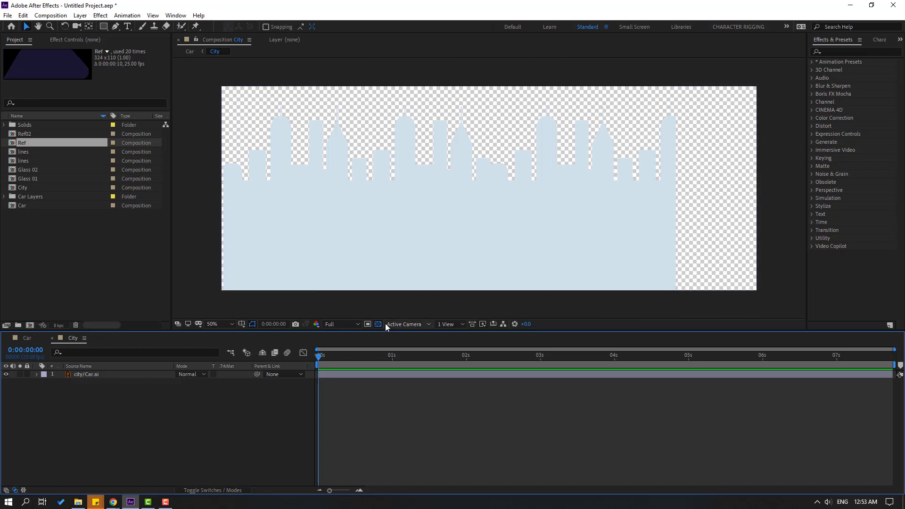
Duplicate the city layer, placing the copy beside the original at X position 3058, and parent the copy to the original
click(378, 324)
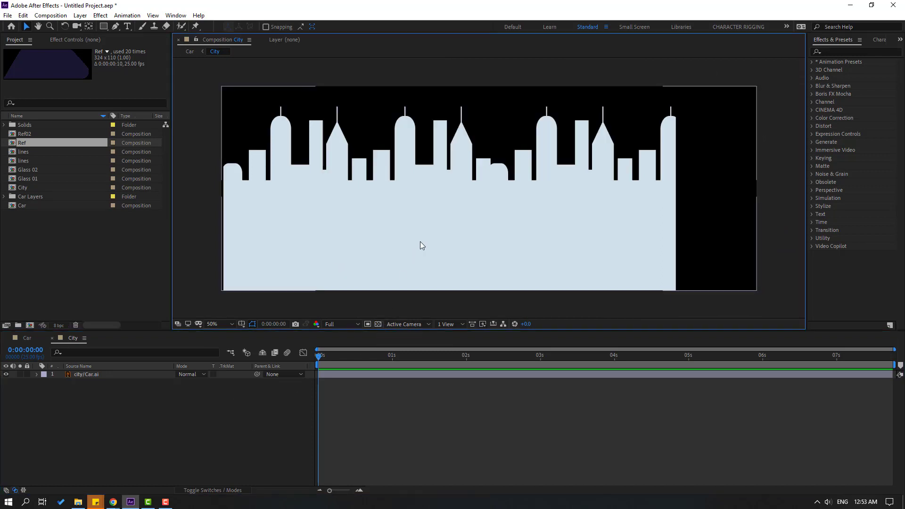
key(comma)
key(comma)
click(89, 375)
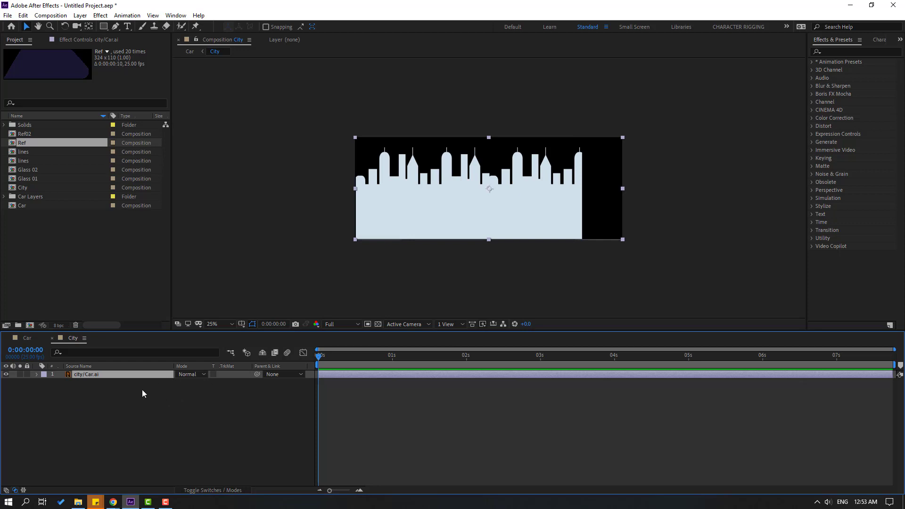
key(ctrl+d)
key(p)
drag(182, 382, 491, 389)
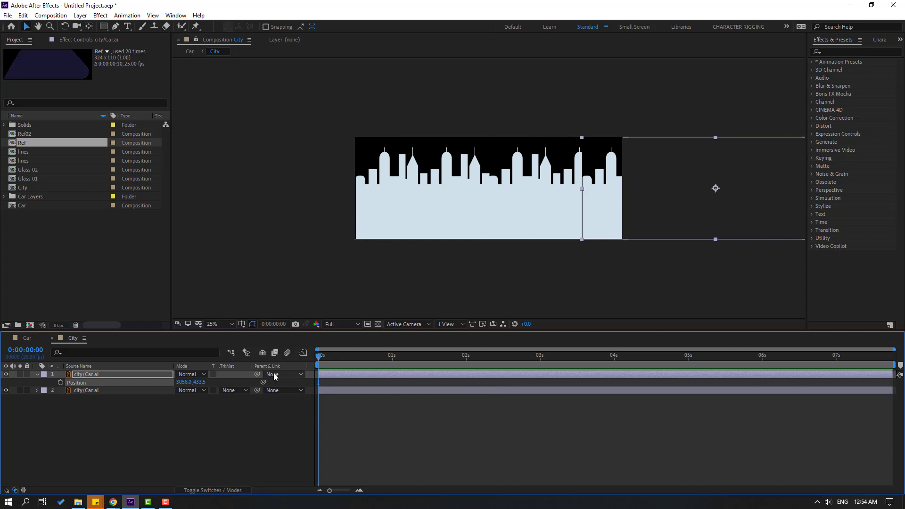
drag(259, 373, 86, 391)
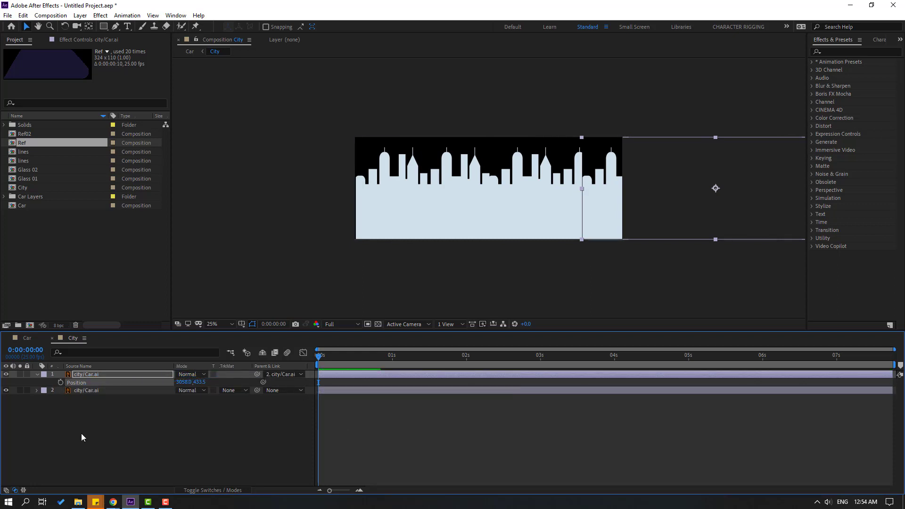
click(37, 374)
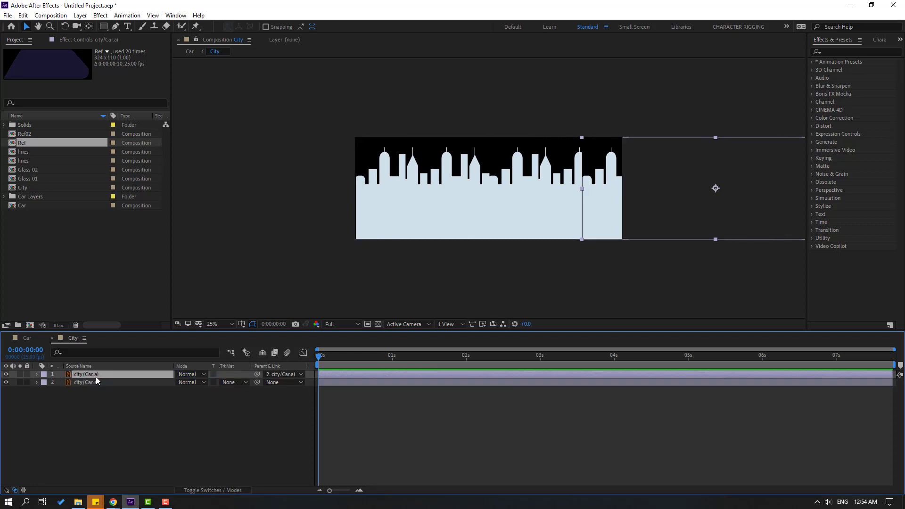
Duplicate the parented city copy twice, extending the skyline with the new copies at X positions 5038 and 6968
scroll(567, 227, down, 1)
scroll(528, 251, right, 2)
key(ctrl+d)
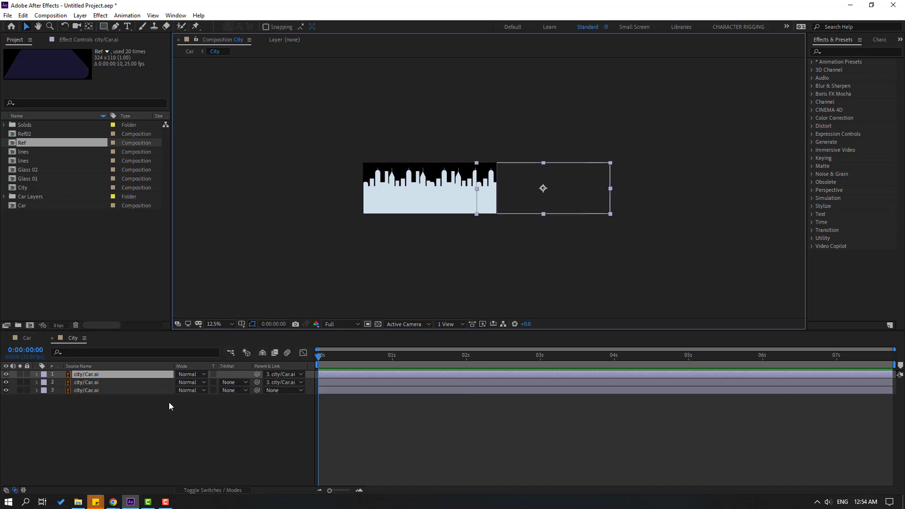
key(p)
drag(183, 385, 276, 382)
key(ctrl+d)
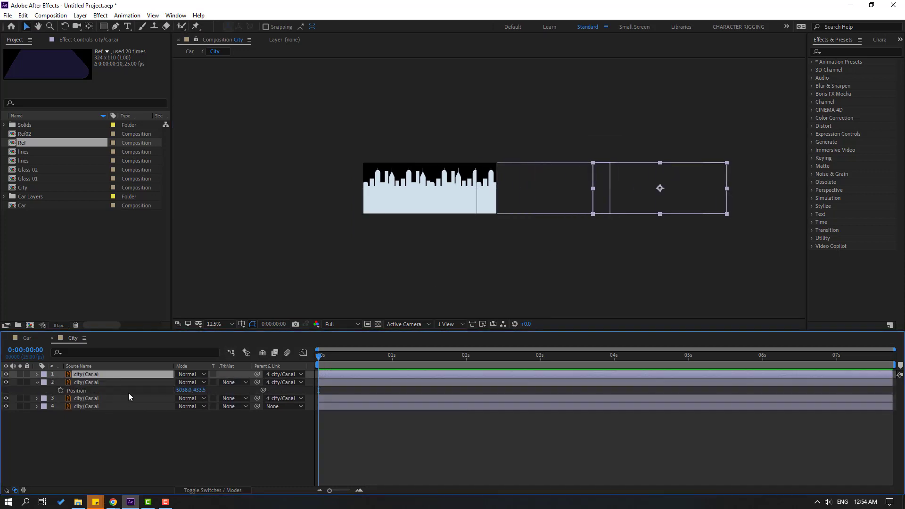
key(p)
drag(185, 382, 269, 382)
scroll(486, 214, down, 1)
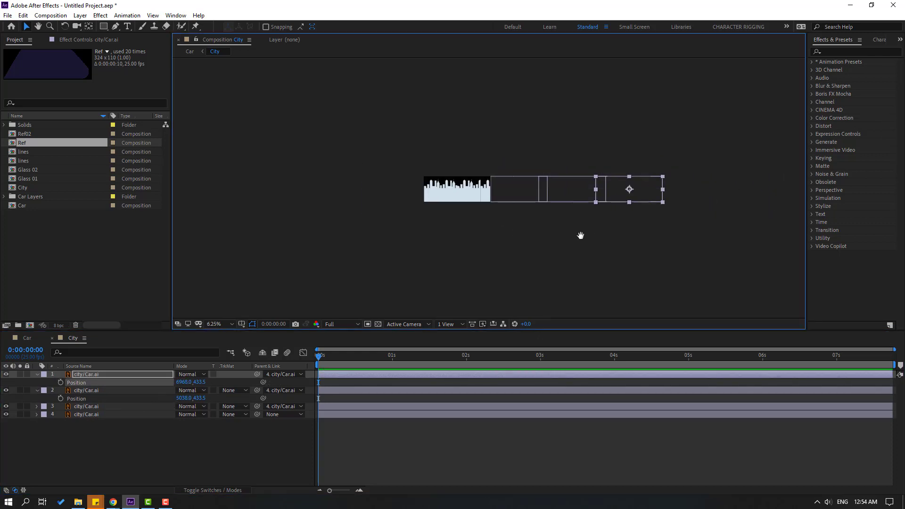
Duplicate the three parented city copies together and shift the new set to X positions 8958, 10938 and 12868
click(38, 374)
click(37, 384)
click(84, 390)
shift+click(89, 376)
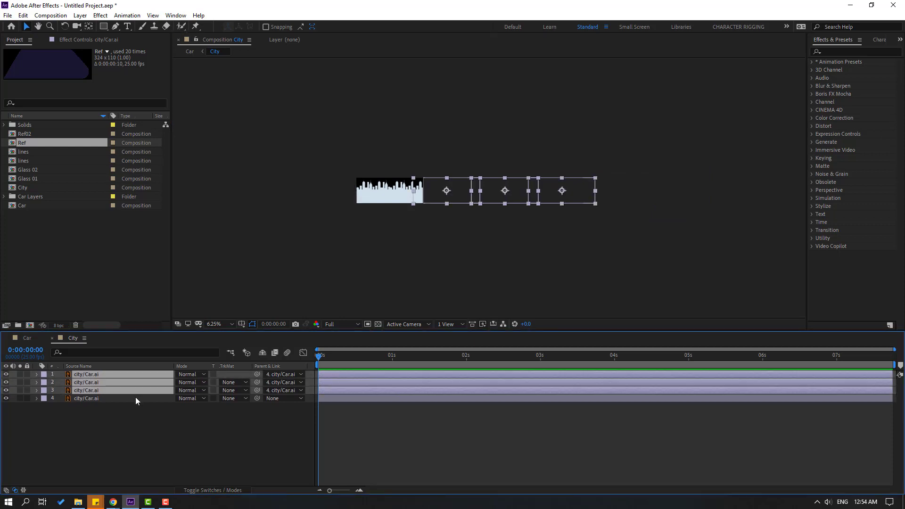
key(ctrl+d)
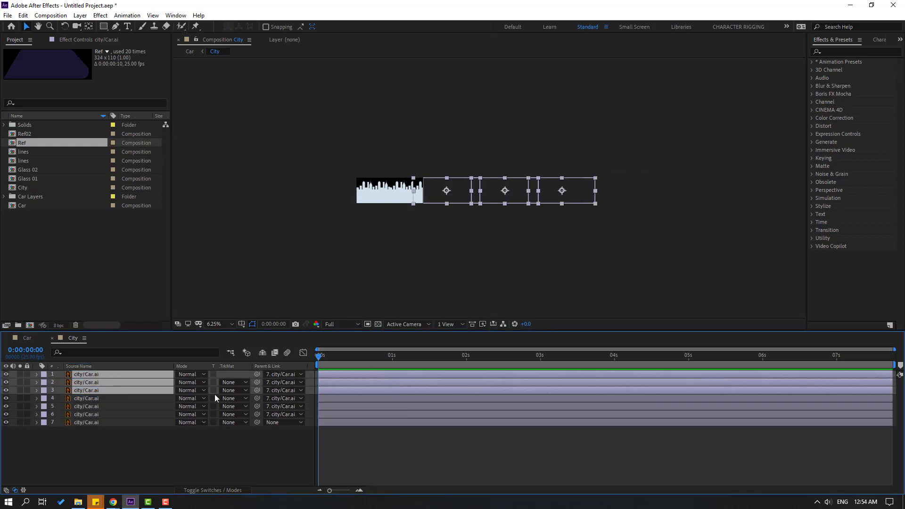
key(p)
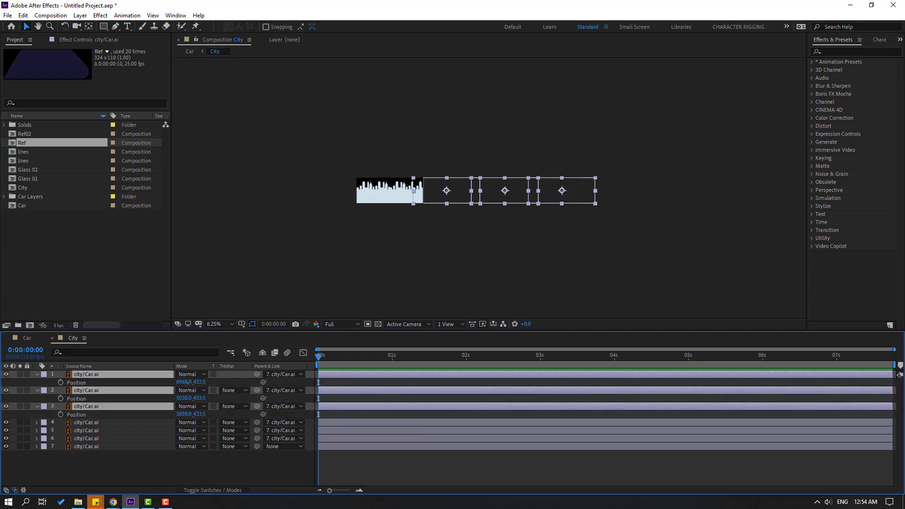
drag(188, 382, 468, 386)
click(231, 324)
click(233, 172)
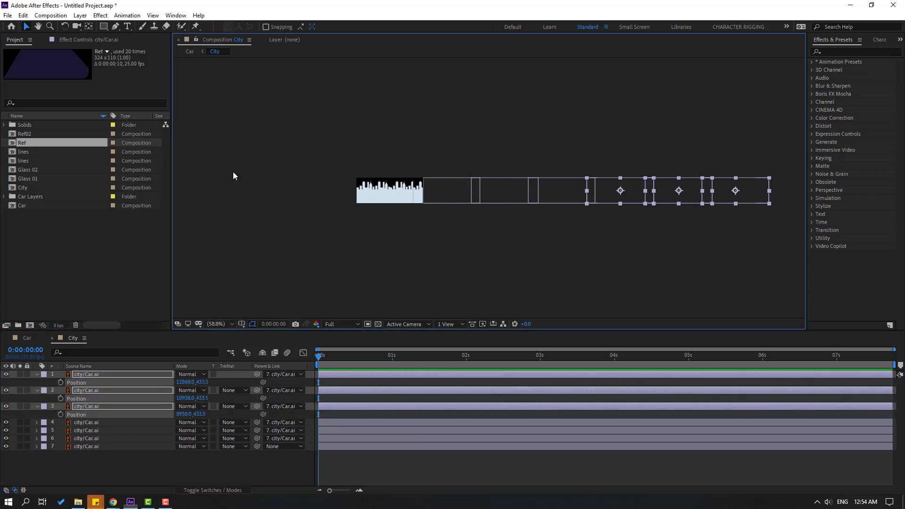
scroll(289, 280, down, 3)
click(101, 472)
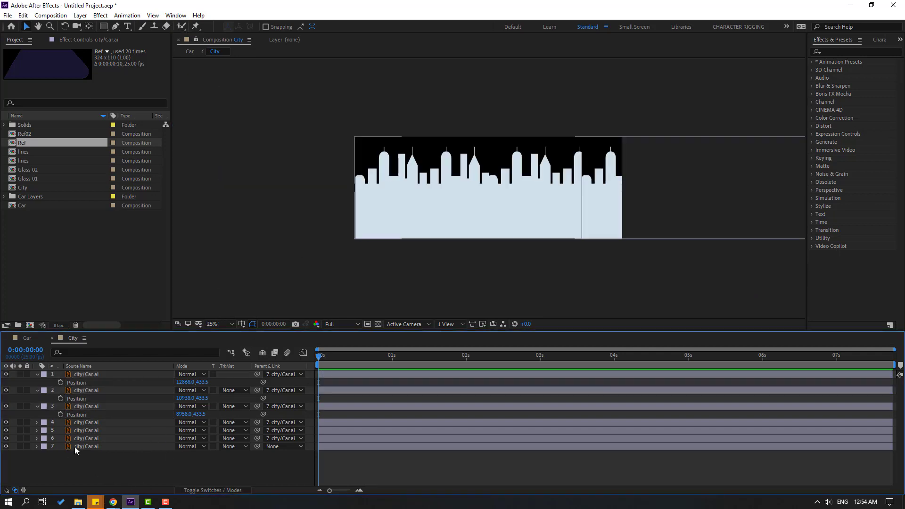
Keyframe the parent city layer's X position from 1135 at the start to -12195 at 0:00:07:18, and preview the movement
click(81, 447)
key(p)
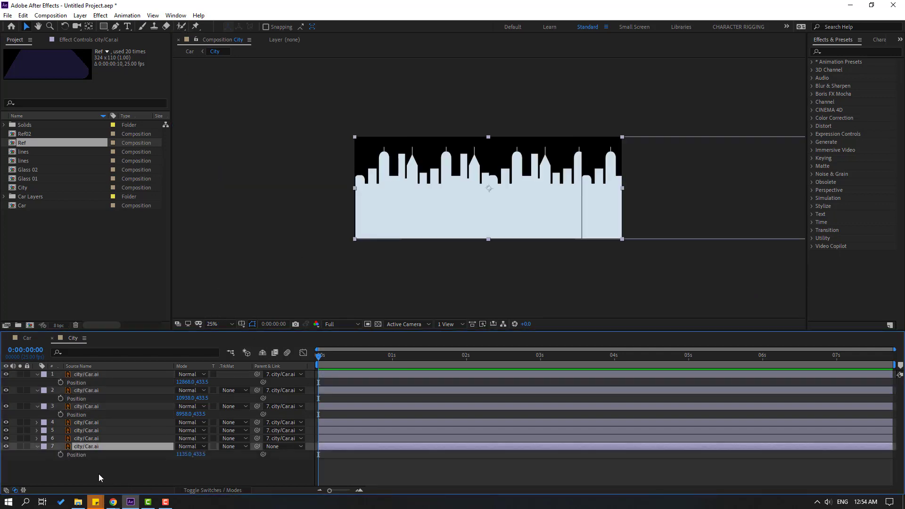
click(60, 455)
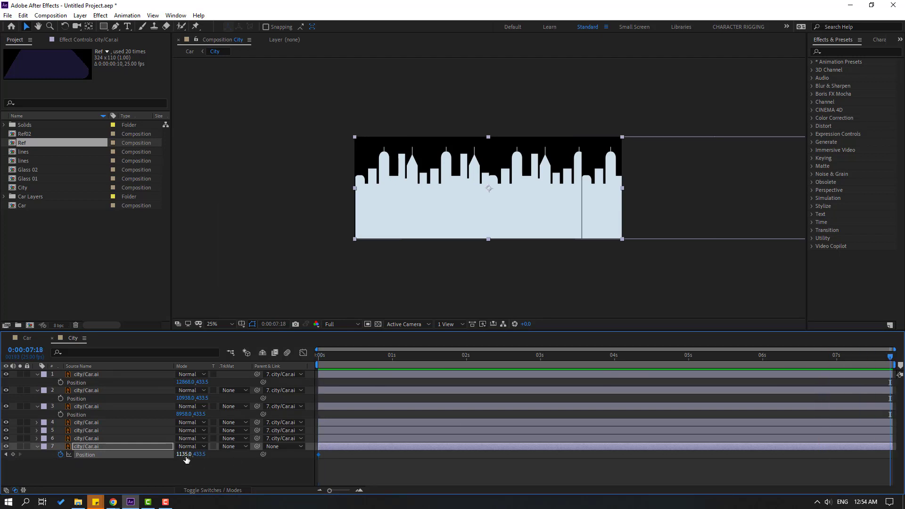
drag(183, 455, 19, 474)
key(space)
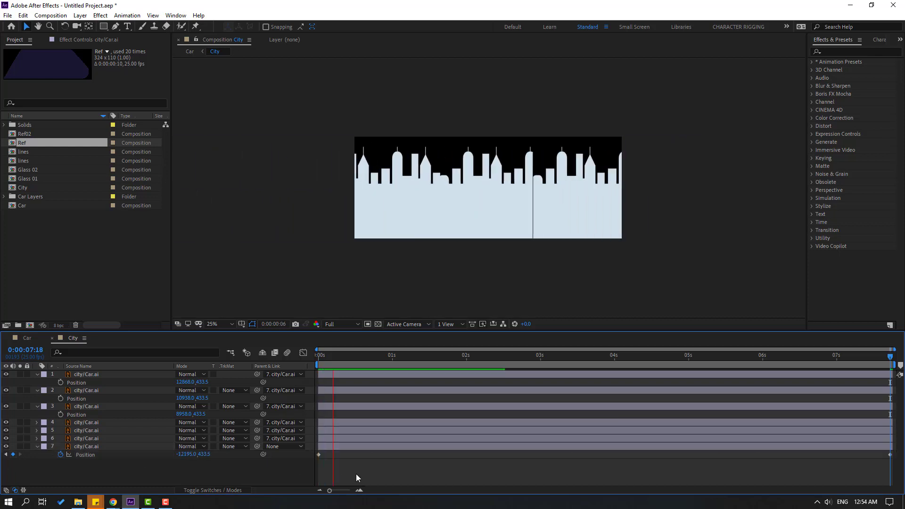
Close the seams before the first and second city copies (layers 6 and 5) by shifting each against the preceding skyline
click(349, 361)
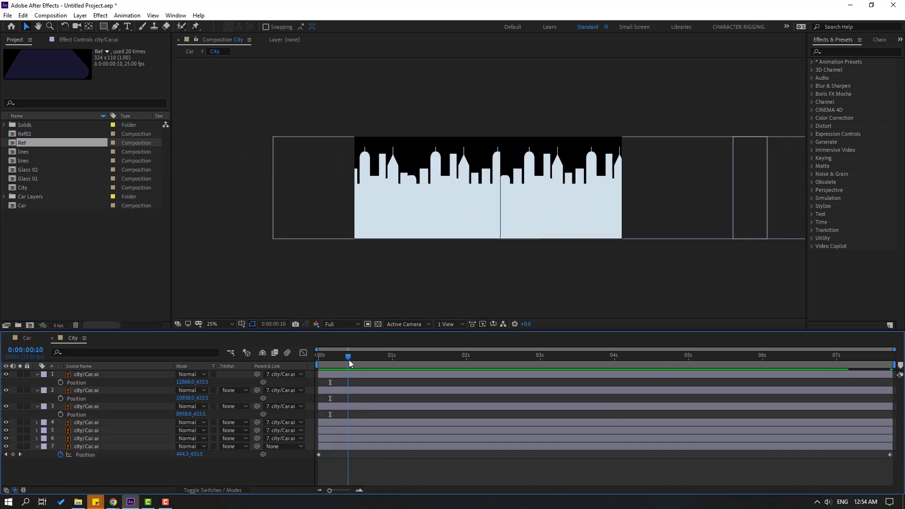
click(542, 217)
drag(349, 356, 429, 360)
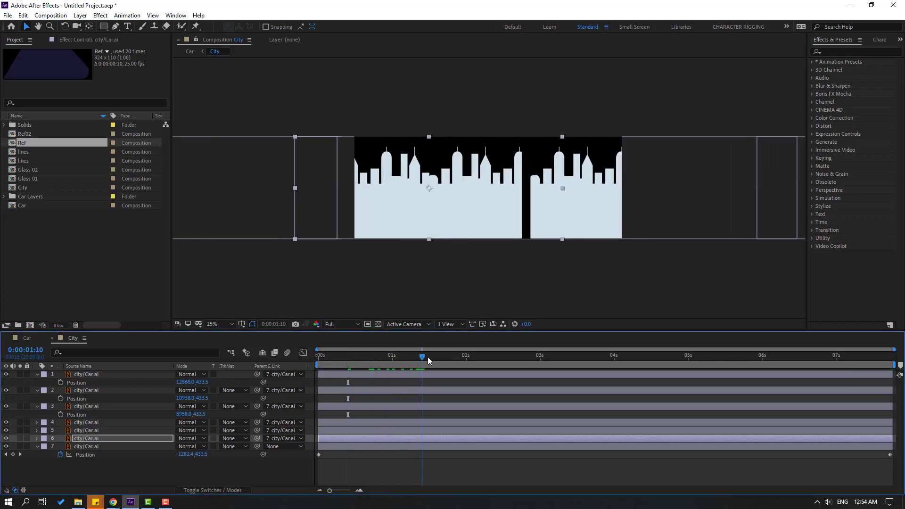
click(556, 201)
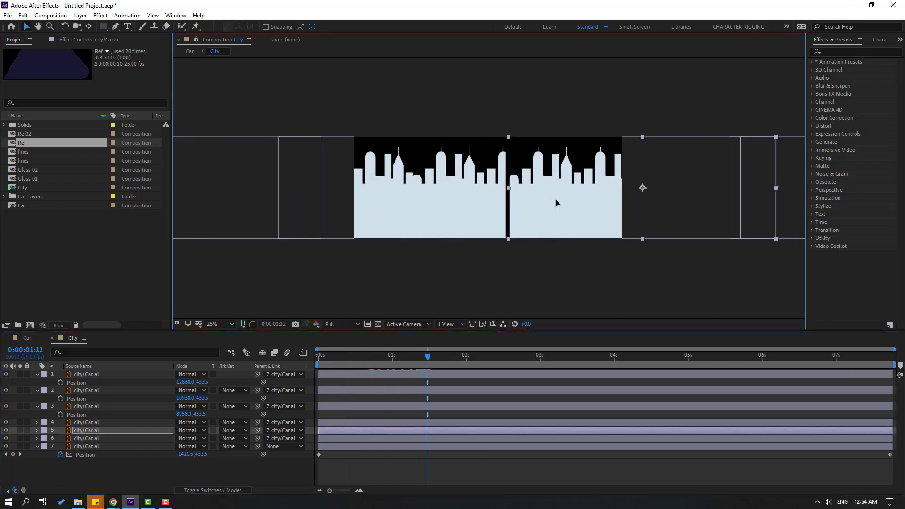
drag(556, 203, 552, 203)
key(space)
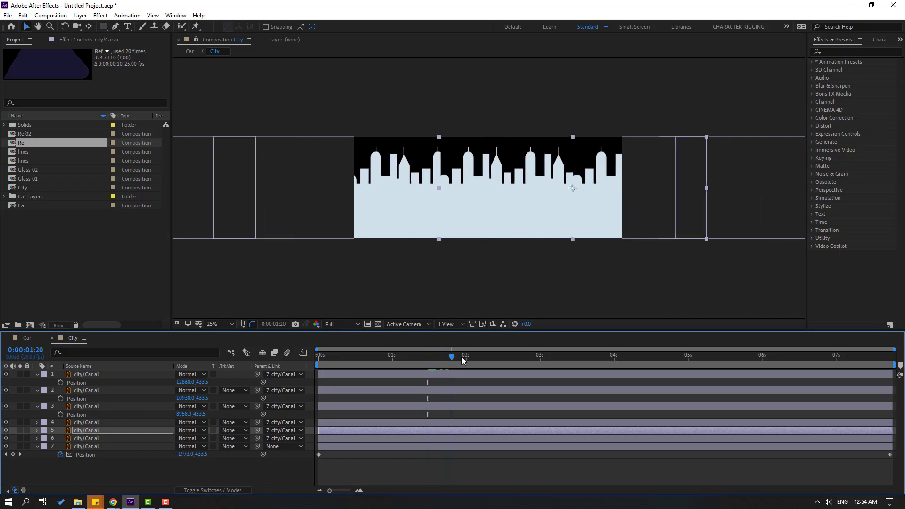
Close the gaps before the third and fourth city copies, moving the fourth (layer 3) to X position 8678
click(431, 465)
click(542, 230)
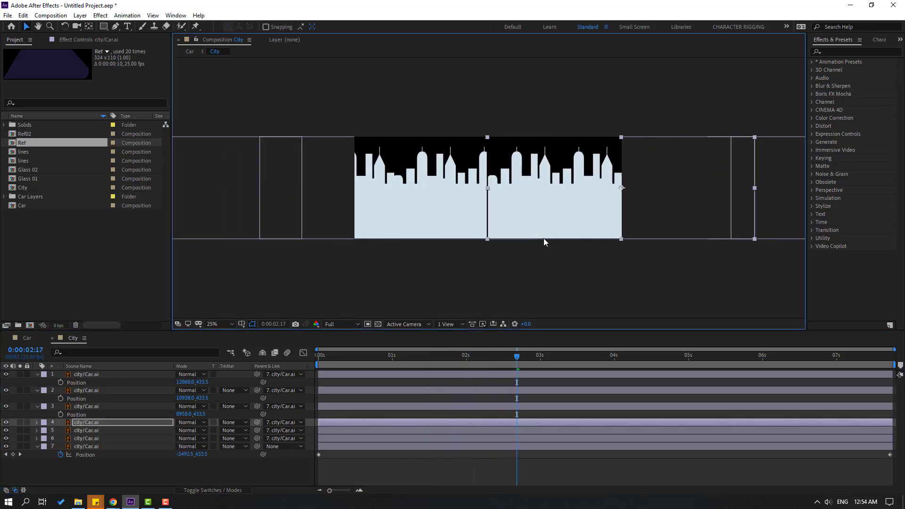
drag(521, 362, 587, 363)
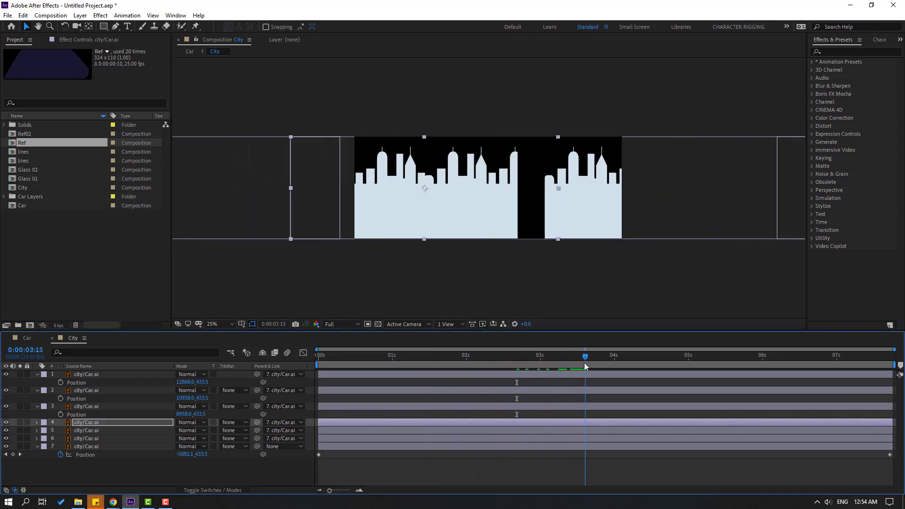
click(576, 224)
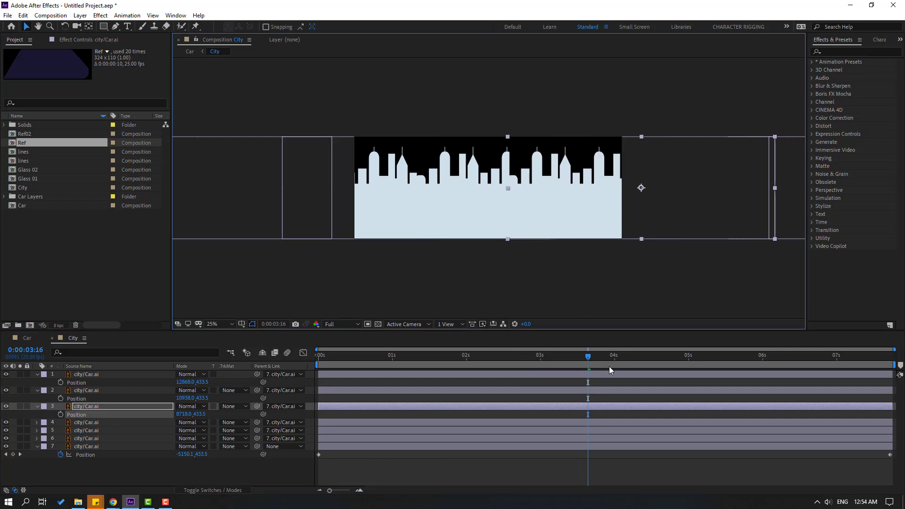
Close the gap before the fifth city copy (layer 2) around 0:00:05:00 by shifting it to X position 10578
drag(638, 362, 693, 362)
click(539, 229)
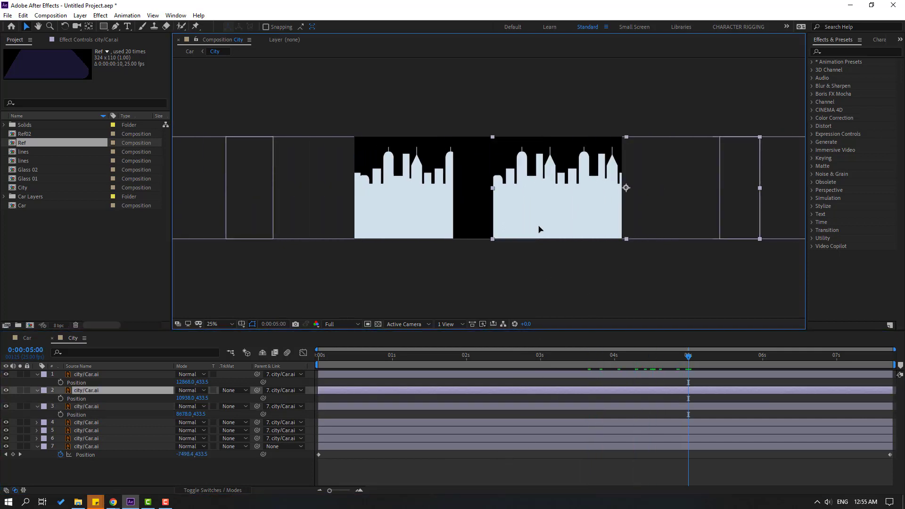
key(shift+Left)
key(shift+Left)
key(shift+Left)
key(shift+Left)
key(shift+Left)
key(shift+Left)
key(shift+Left)
key(shift+Left)
key(shift+Left)
key(shift+Left)
key(shift+Left)
key(shift+Left)
key(shift+Left)
key(shift+Left)
key(shift+Left)
key(shift+Left)
key(shift+Left)
key(shift+Left)
key(shift+Left)
key(shift+Left)
key(shift+Left)
key(shift+Left)
key(shift+Left)
key(shift+Left)
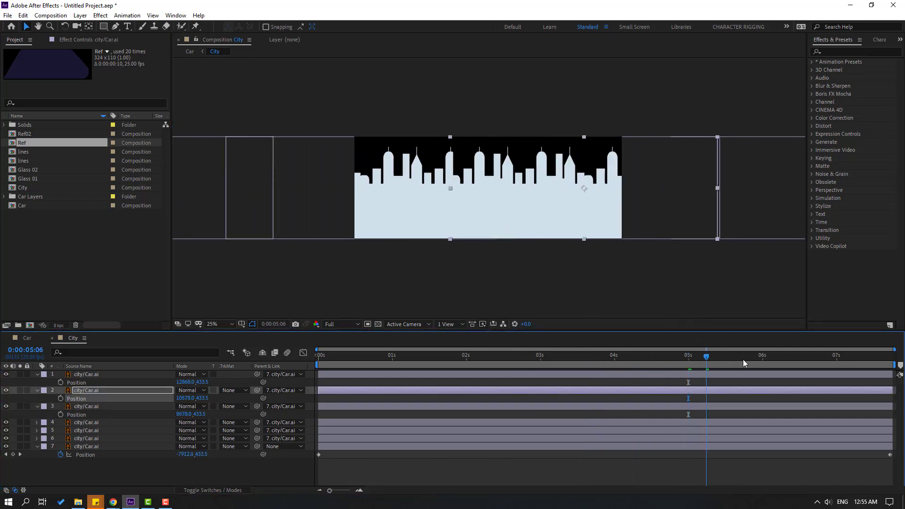
Close the gap before the last city copy (layer 1) around 0:00:06:04 by shifting it to X position 12468
drag(743, 359, 775, 361)
click(558, 215)
key(shift+Left)
key(shift+Left)
key(shift+Left)
key(shift+Left)
key(shift+Left)
key(shift+Left)
key(shift+Left)
key(shift+Left)
key(shift+Left)
key(shift+Left)
key(shift+Left)
key(shift+Left)
key(shift+Left)
key(shift+Left)
key(shift+Left)
key(shift+Left)
key(shift+Left)
key(shift+Left)
key(shift+Left)
key(shift+Left)
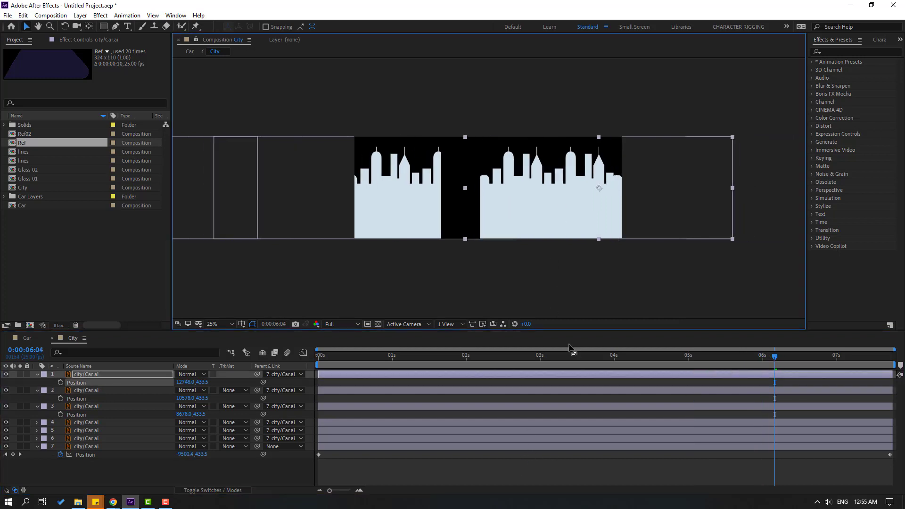
Go to 0:00:07:13, collapse the copies' position properties, and duplicate all six parented city copies
drag(777, 361, 876, 361)
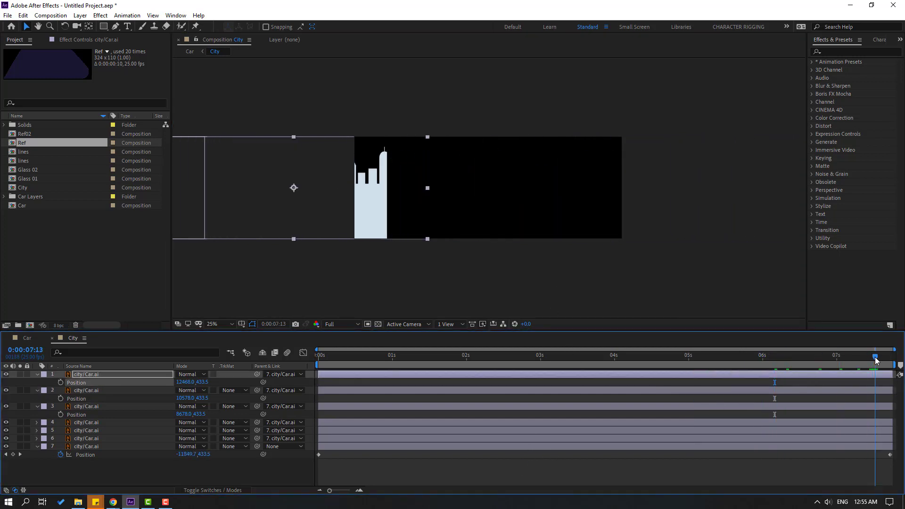
click(111, 460)
click(38, 374)
click(37, 383)
click(37, 390)
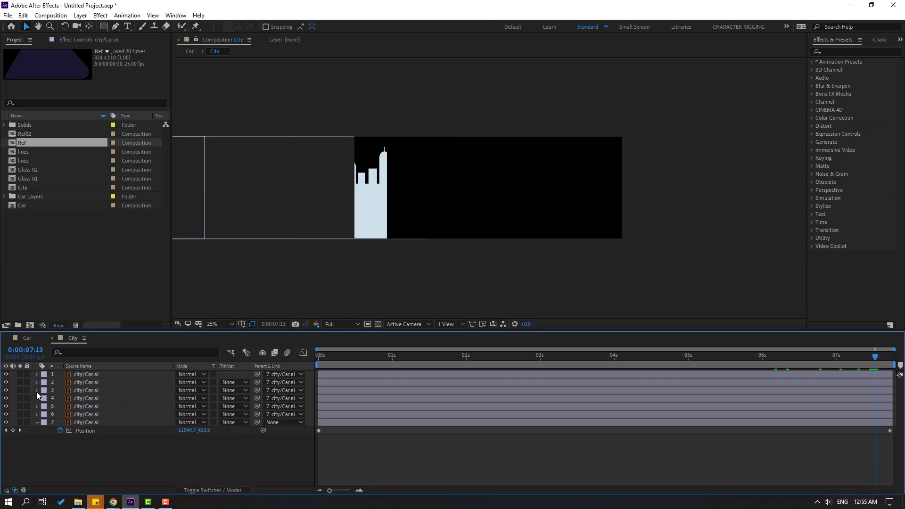
click(85, 415)
shift+click(91, 376)
key(comma)
key(comma)
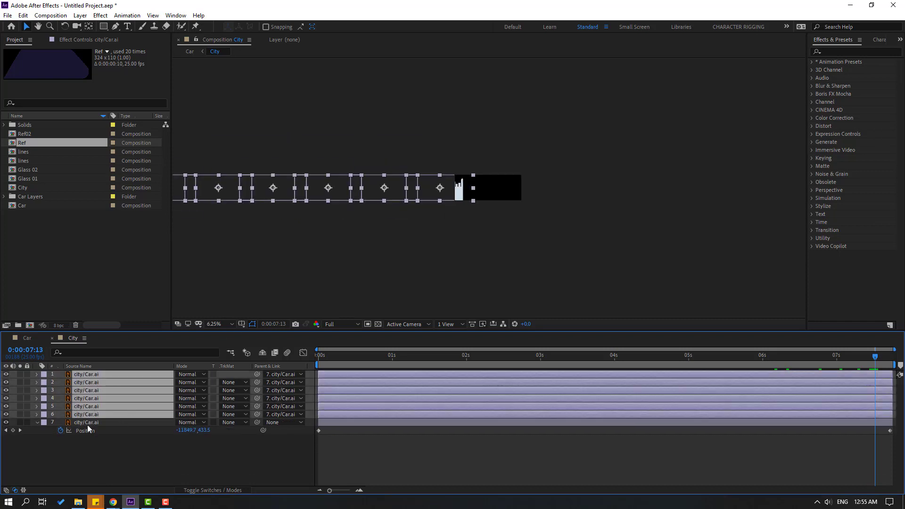
key(ctrl+d)
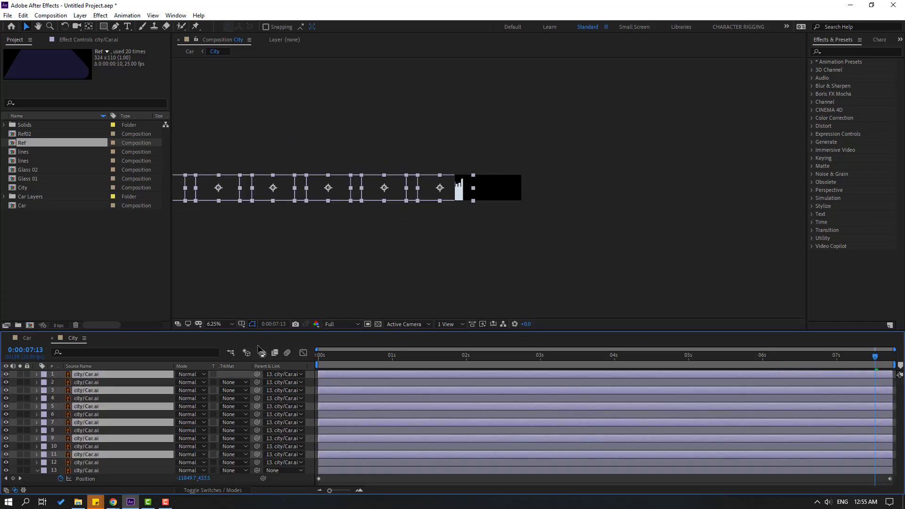
Shift the six newly duplicated city copies together to the right, beyond the end of the existing row of copies
key(shift+Right)
key(shift+Right)
key(shift+Right)
key(shift+Right)
key(shift+Right)
key(shift+Right)
key(shift+Right)
key(shift+Right)
key(shift+Right)
key(shift+Right)
key(shift+Right)
key(shift+Right)
key(shift+Right)
key(shift+Right)
key(shift+Right)
key(shift+Right)
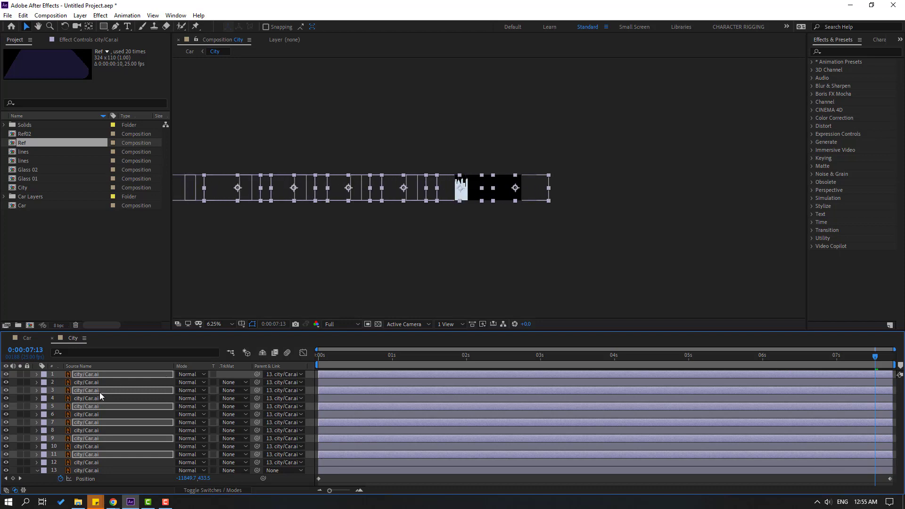
key(shift+Right)
key(shift+Right)
key(shift+Right)
key(shift+Right)
key(shift+Right)
key(shift+Right)
key(shift+Right)
key(shift+Right)
key(shift+Right)
key(shift+Right)
key(comma)
key(shift+Right)
key(shift+Right)
key(shift+Right)
key(shift+Right)
key(shift+Right)
key(shift+Right)
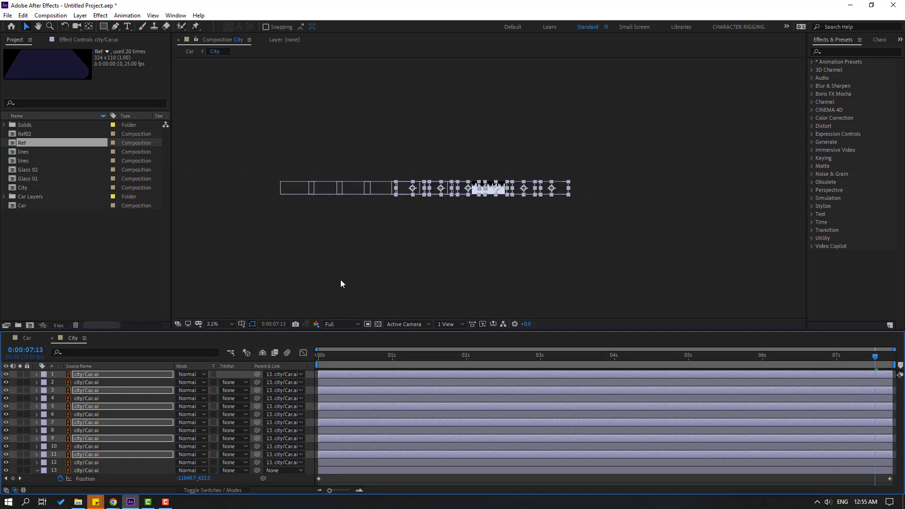
key(shift+Right)
key(shift+Right)
key(shift+Right)
key(shift+Right)
key(shift+Right)
key(shift+Right)
key(shift+Right)
key(shift+Right)
key(shift+Right)
key(shift+Right)
key(shift+Right)
key(shift+Right)
key(shift+Right)
key(shift+Right)
key(shift+Right)
key(shift+Right)
key(shift+Right)
key(shift+Right)
key(shift+Right)
key(shift+Right)
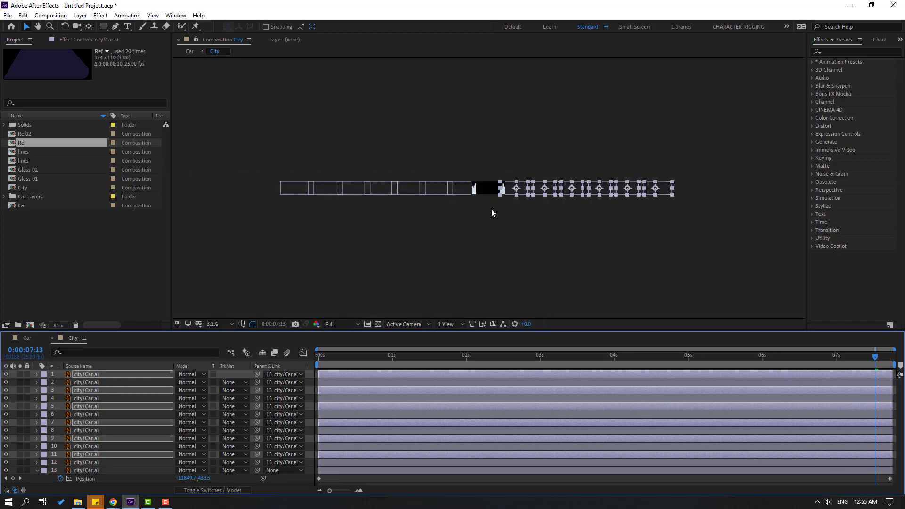
Nudge the six duplicates back left until the gap in the skyline closes, and move them to the top of the layer stack
key(period)
key(period)
key(period)
key(period)
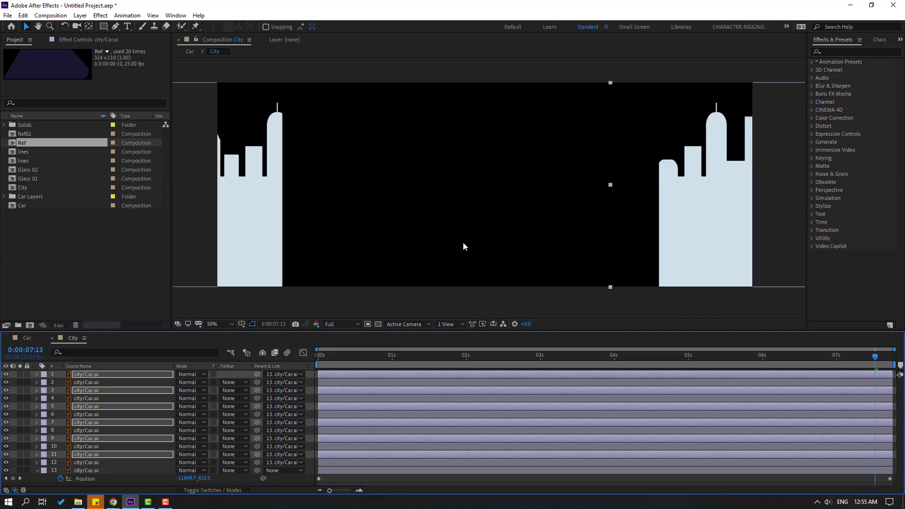
key(shift+Left)
key(shift+Left)
key(shift+Left)
key(shift+Left)
key(shift+Left)
key(shift+Left)
key(shift+Left)
key(shift+Left)
key(shift+Left)
key(comma)
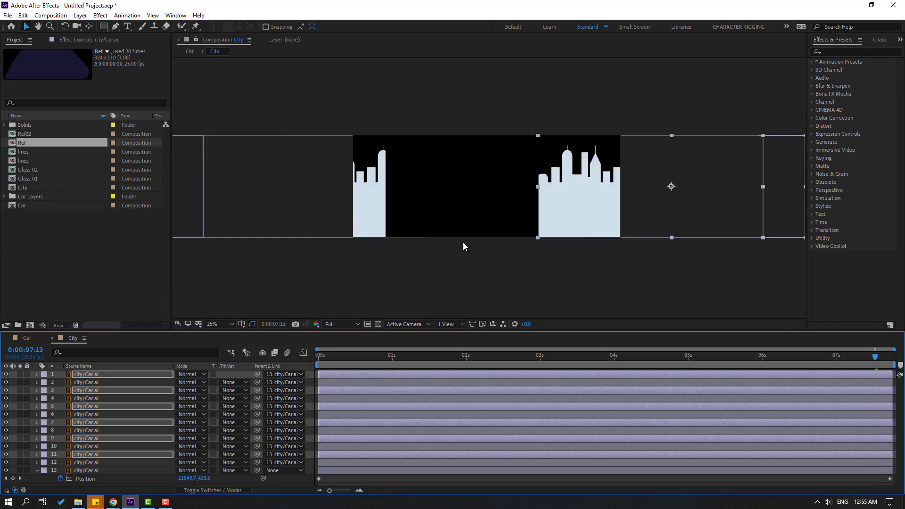
key(shift+Left)
key(shift+Left)
key(shift+Left)
key(shift+Left)
key(shift+Left)
key(shift+Left)
key(shift+Left)
key(shift+Left)
key(shift+Left)
key(shift+Left)
key(shift+Left)
key(shift+Left)
key(shift+Left)
key(shift+Left)
key(shift+Left)
key(shift+Left)
key(shift+Left)
key(shift+Left)
key(shift+Left)
key(shift+Left)
key(shift+Left)
key(shift+Left)
key(shift+Left)
key(shift+Left)
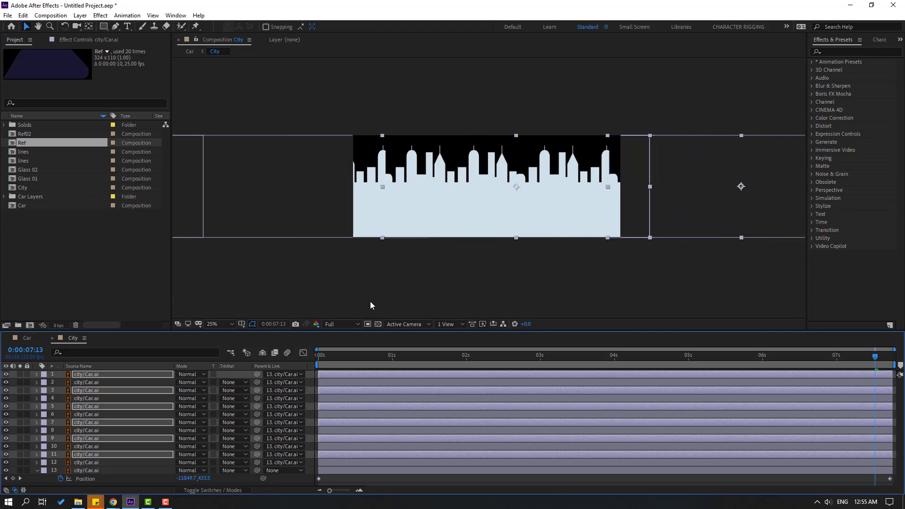
drag(89, 391, 92, 381)
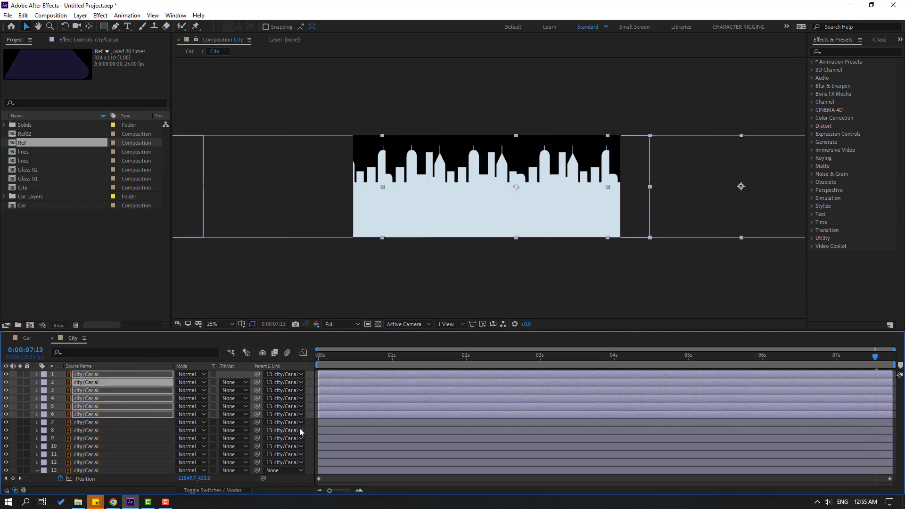
Set the parent city layer's (layer 13) end Position keyframe at 0:00:07:18 to X -18465, and preview the scroll
click(100, 471)
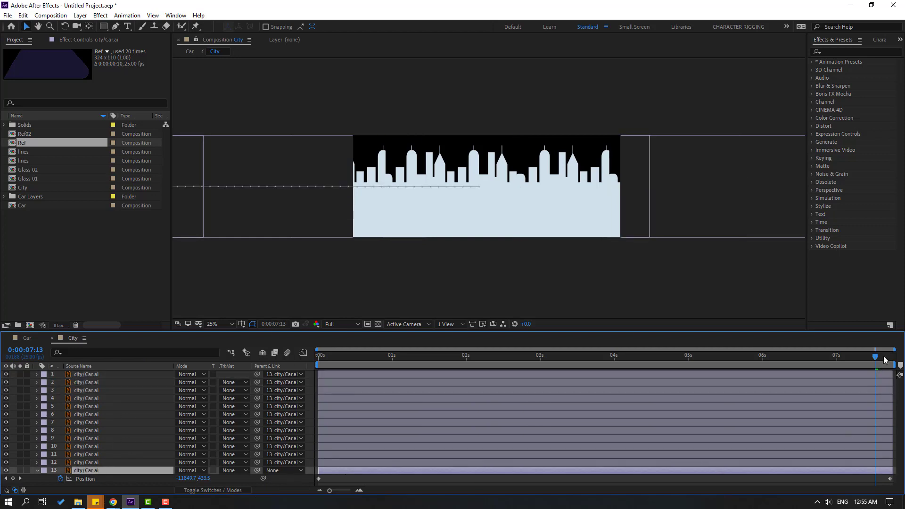
drag(187, 478, 139, 478)
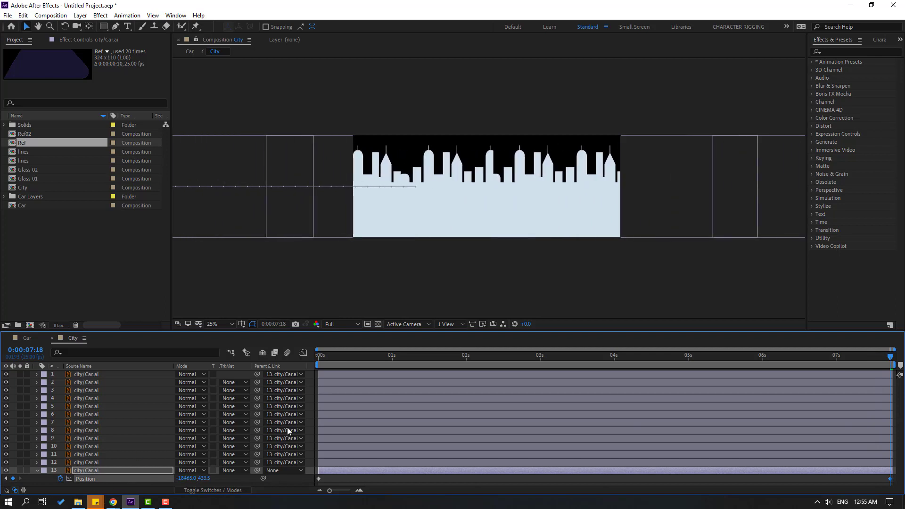
key(space)
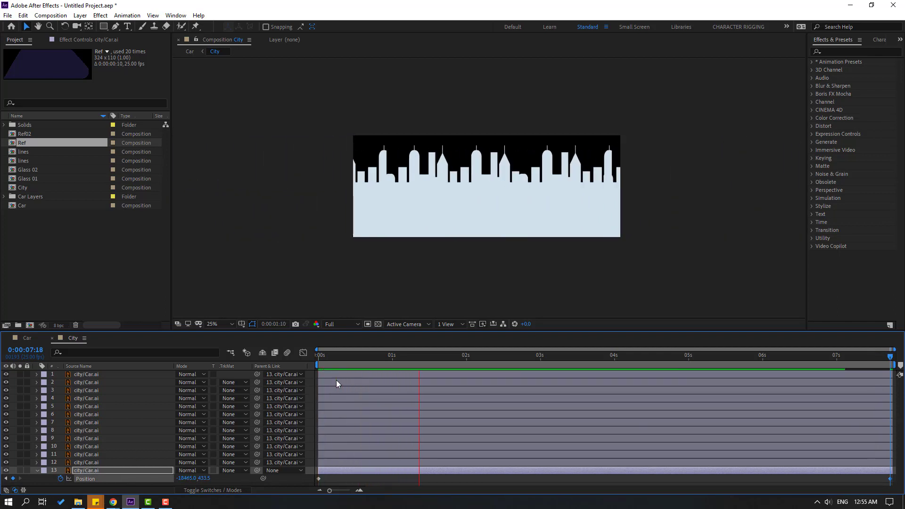
key(space)
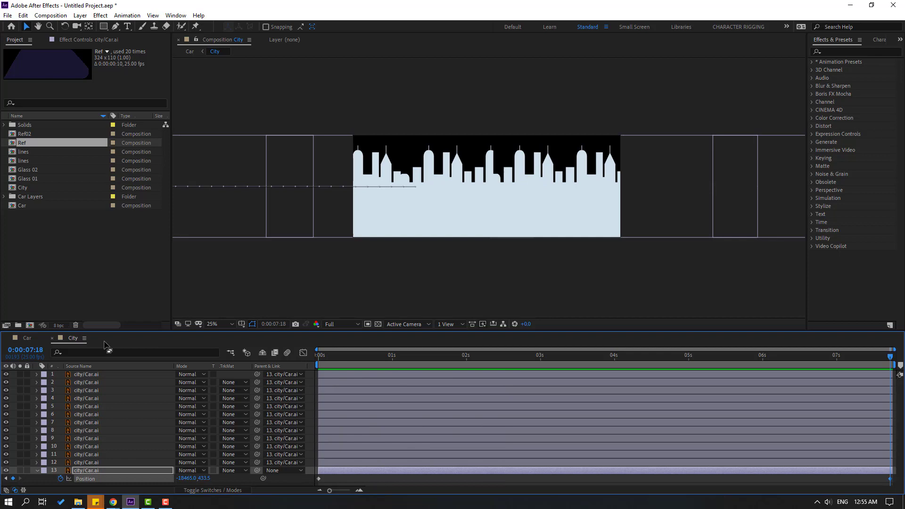
Switch to the Car composition and preview the scrolling city behind the car to check its direction
click(28, 338)
key(space)
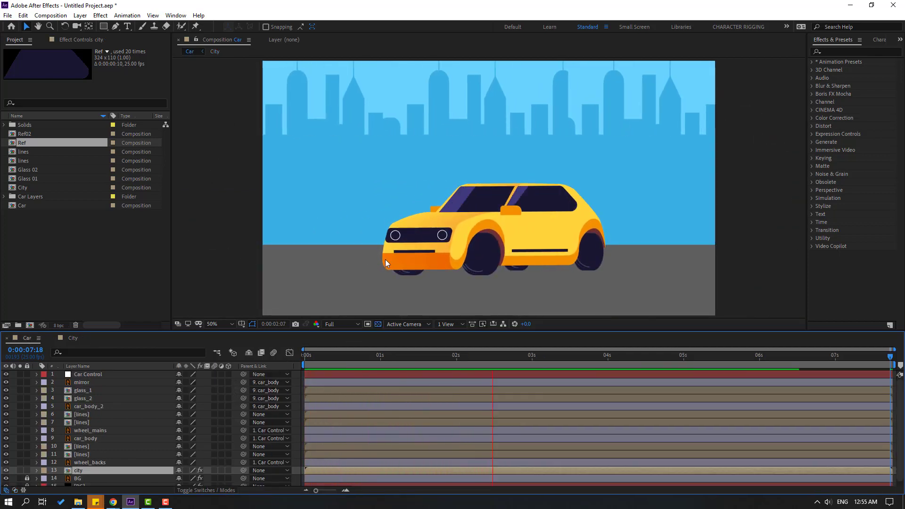
key(space)
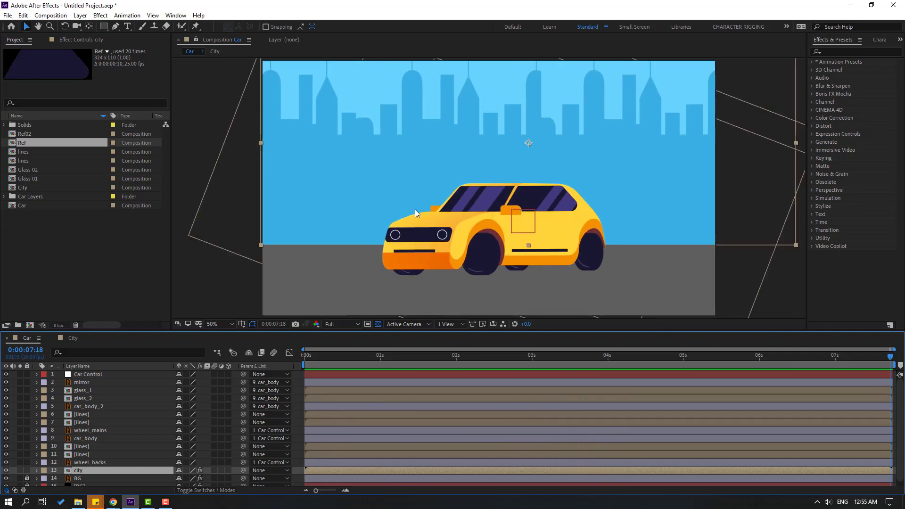
key(space)
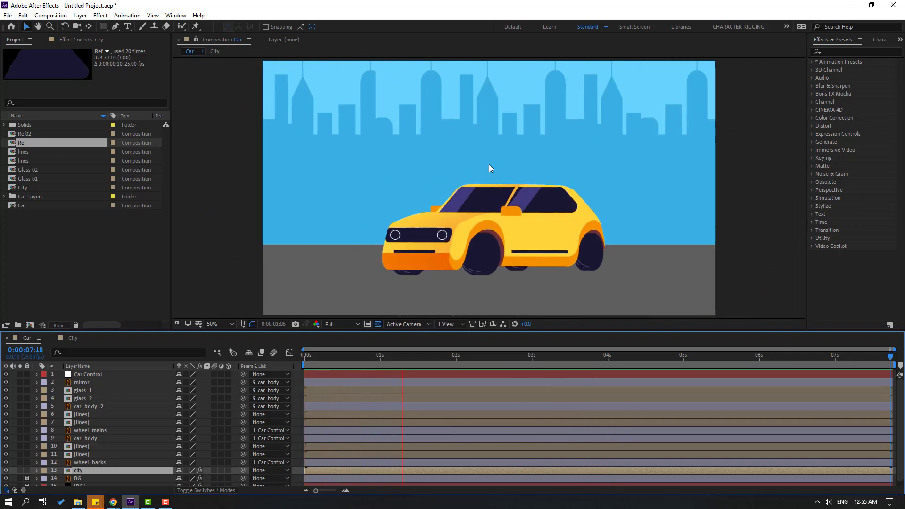
key(space)
In the City composition, time-reverse both Position keyframes of the parent city layer (layer 13)
click(73, 338)
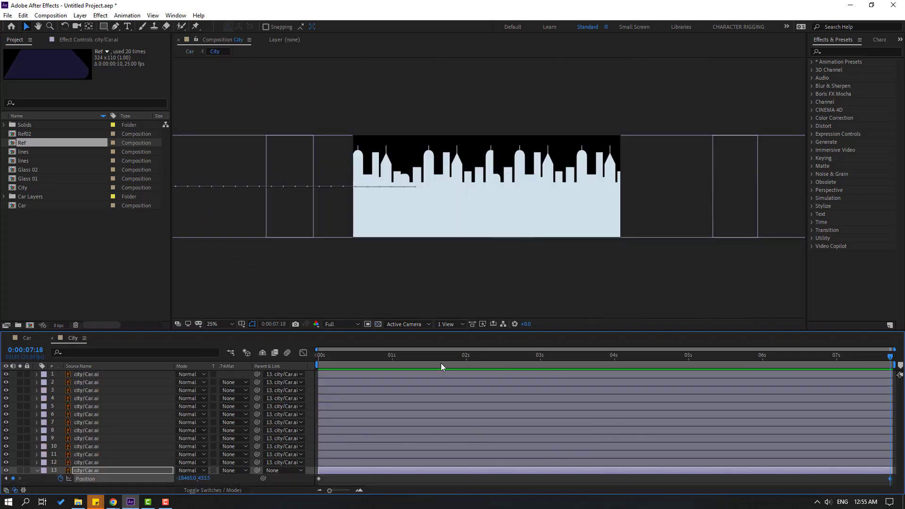
drag(440, 363, 680, 358)
click(899, 363)
drag(896, 476, 347, 481)
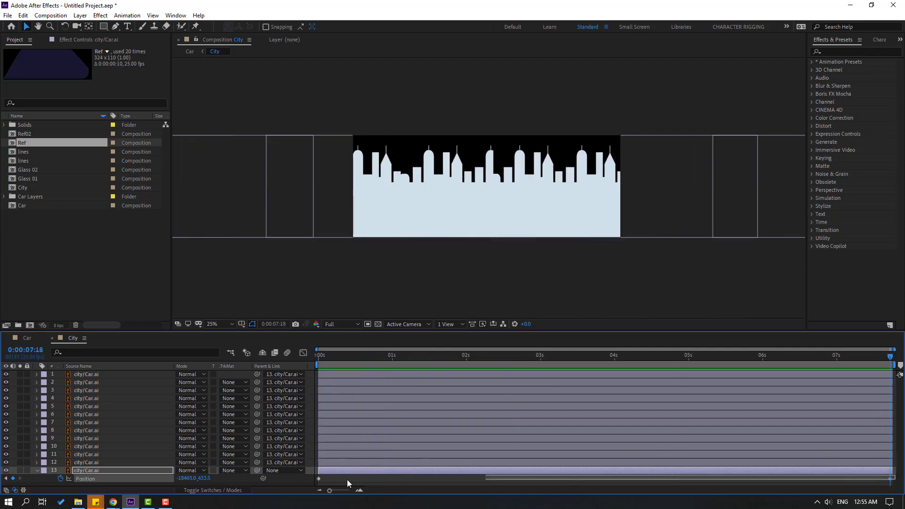
right_click(320, 479)
mouse_move(326, 477)
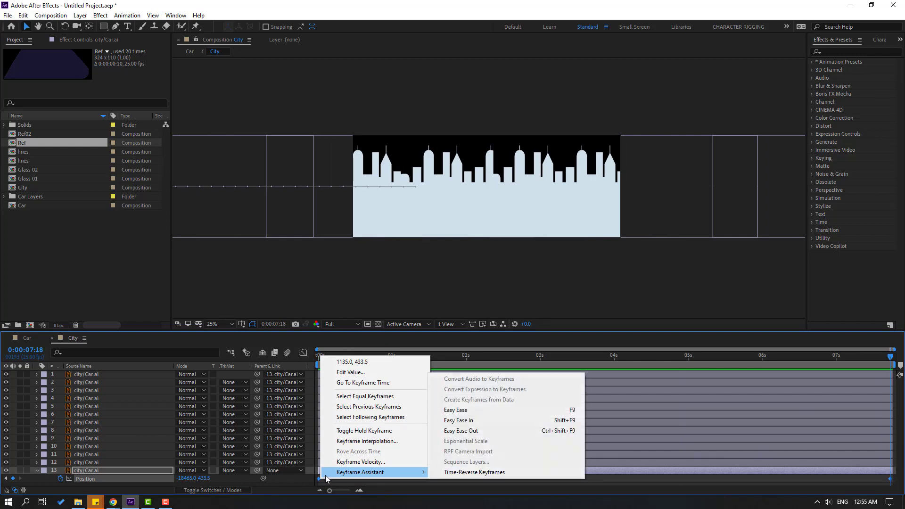
click(500, 475)
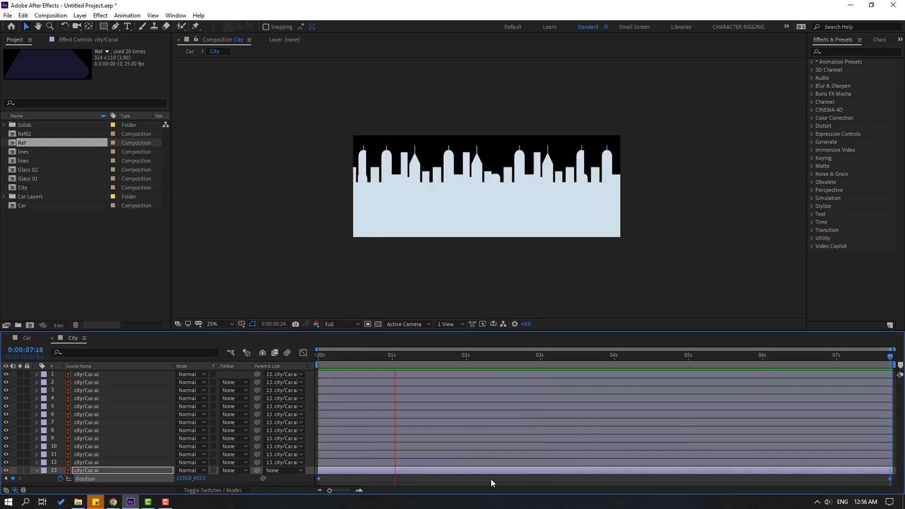
Play back the Car composition to check the reversed city scroll against the car's motion
click(41, 339)
key(space)
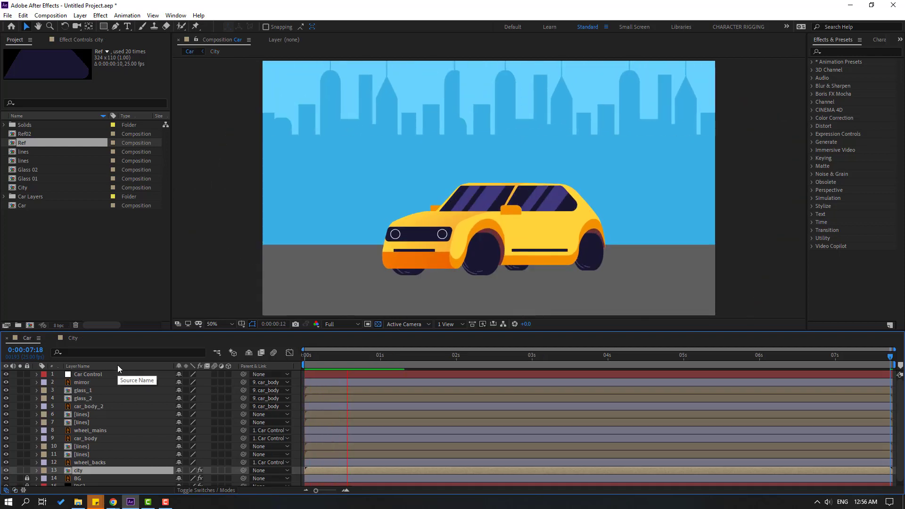
scroll(338, 234, down, 2)
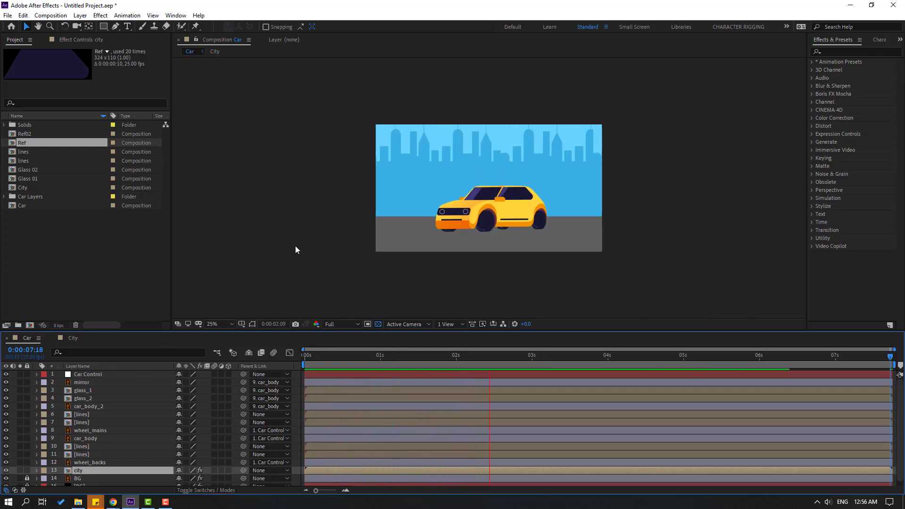
scroll(295, 245, up, 2)
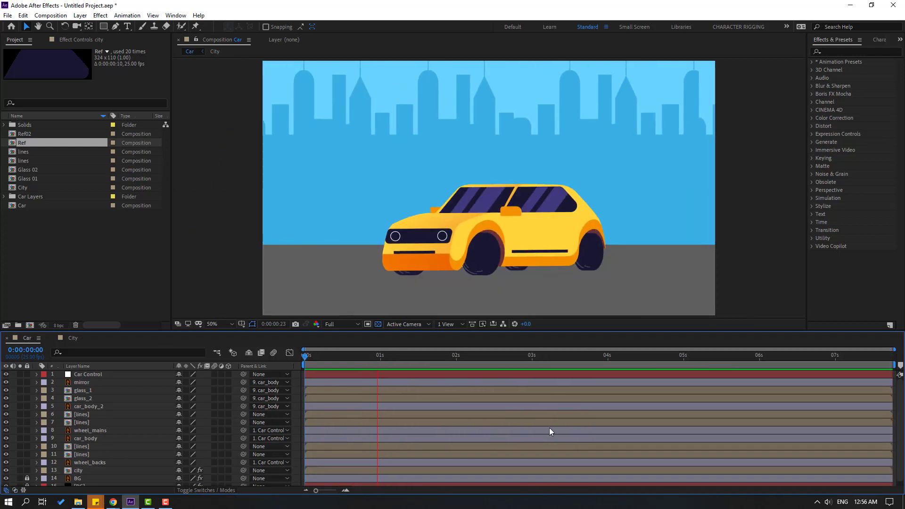